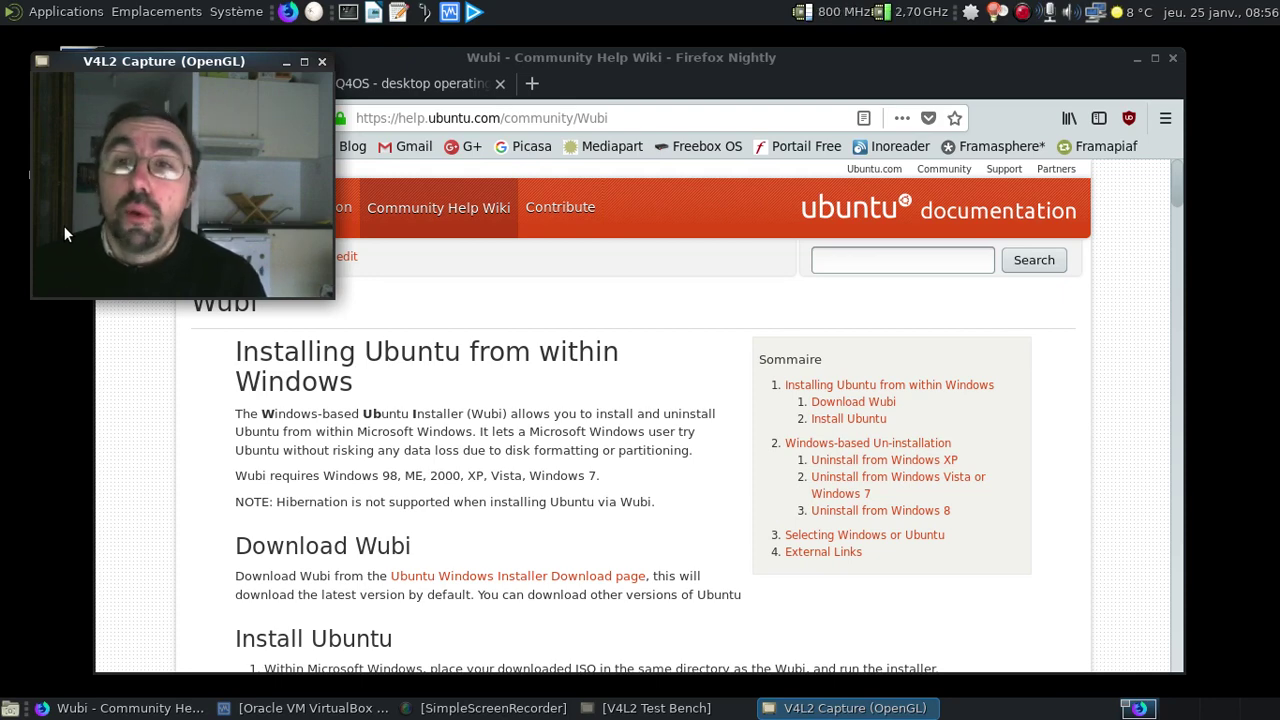
Switch to the Q4OS tab and browse its downloads page
{"action": "left_click", "coordinate": [370, 84]}
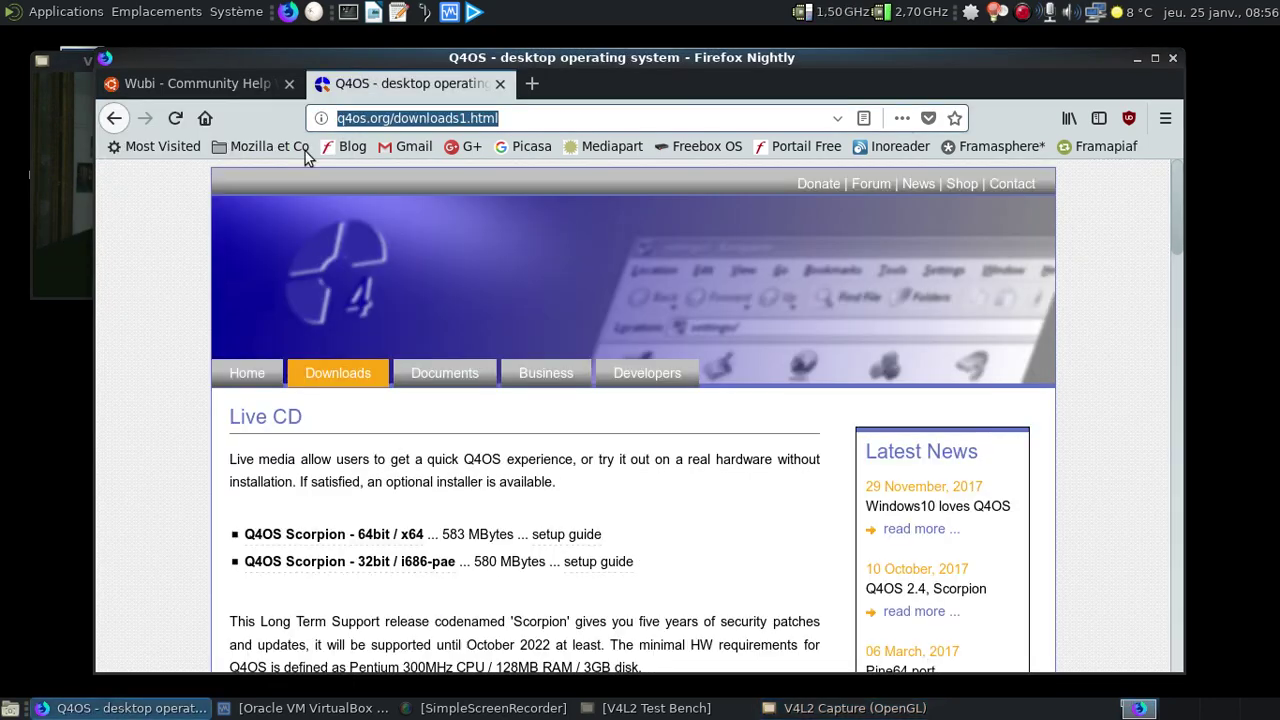
{"action": "scroll", "coordinate": [150, 420], "scroll_direction": "down", "scroll_amount": 5}
{"action": "scroll", "coordinate": [145, 410], "scroll_direction": "down", "scroll_amount": 5}
{"action": "left_click", "coordinate": [75, 252]}
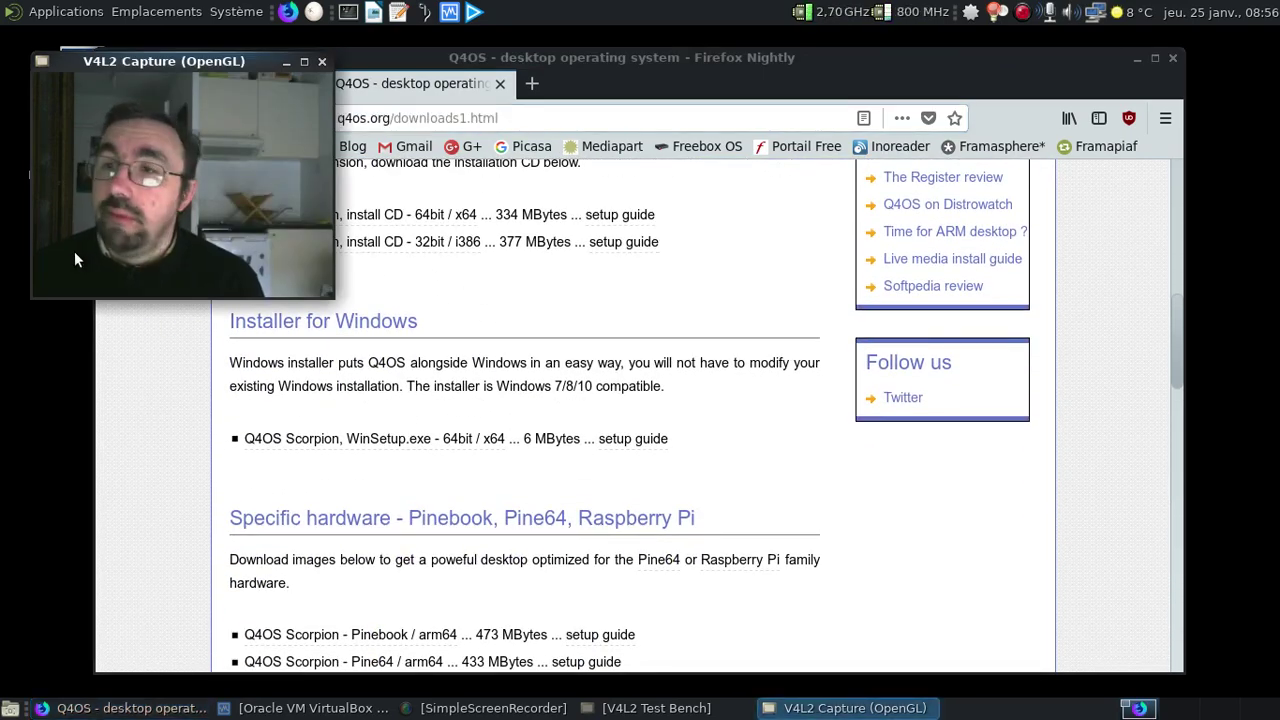
{"action": "scroll", "coordinate": [757, 314], "scroll_direction": "up", "scroll_amount": 4}
{"action": "scroll", "coordinate": [800, 310], "scroll_direction": "up", "scroll_amount": 3}
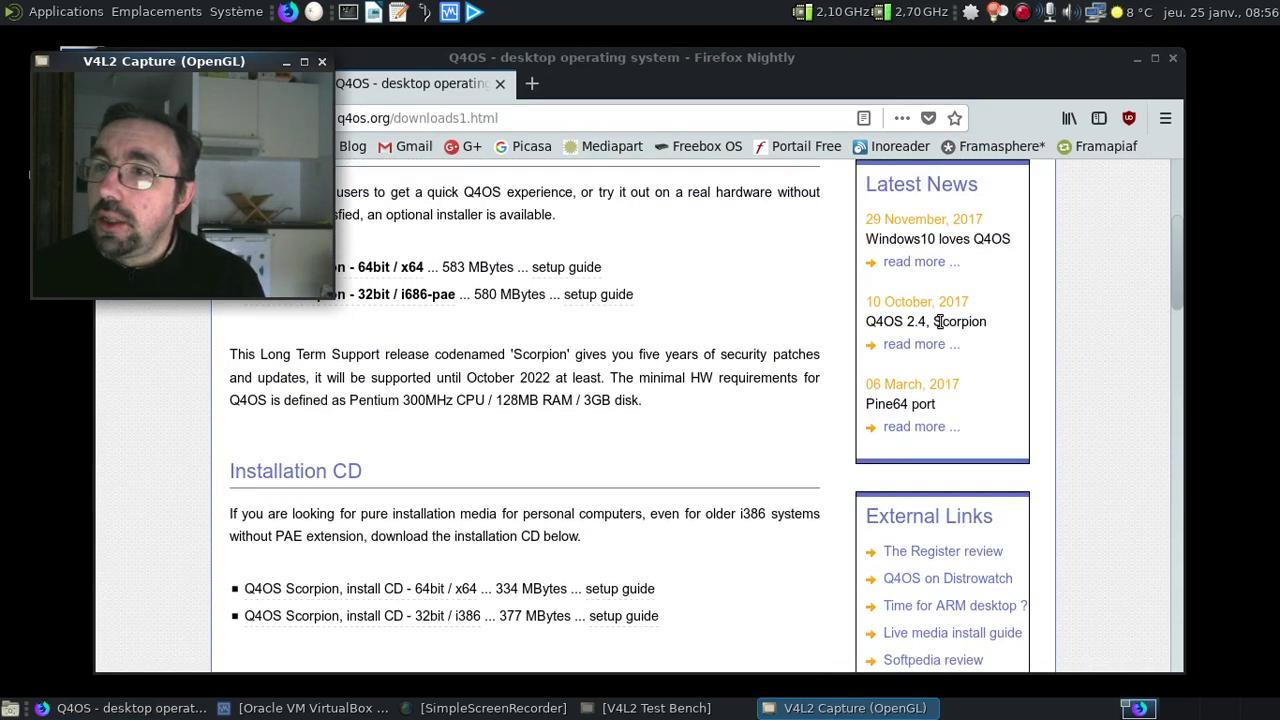
Read the 'Windows10 loves Q4OS' news post, then close Firefox with both tabs
{"action": "left_click", "coordinate": [905, 261]}
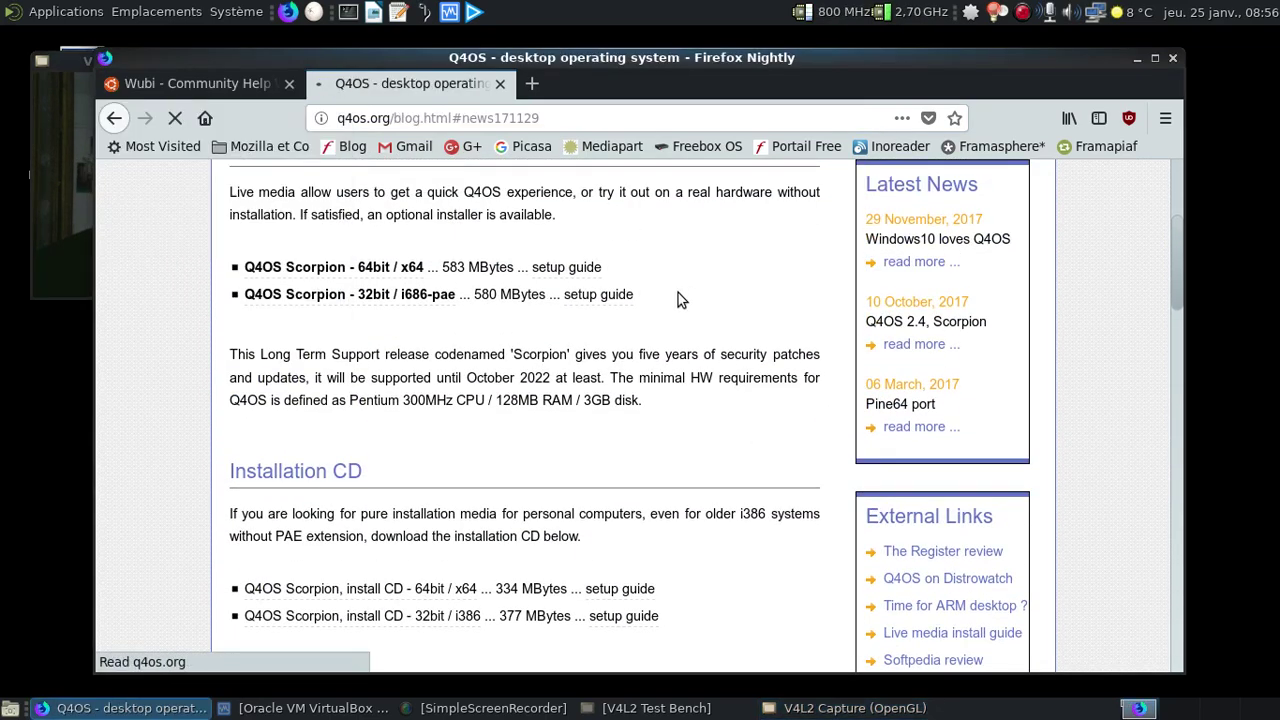
{"action": "left_click", "coordinate": [68, 202]}
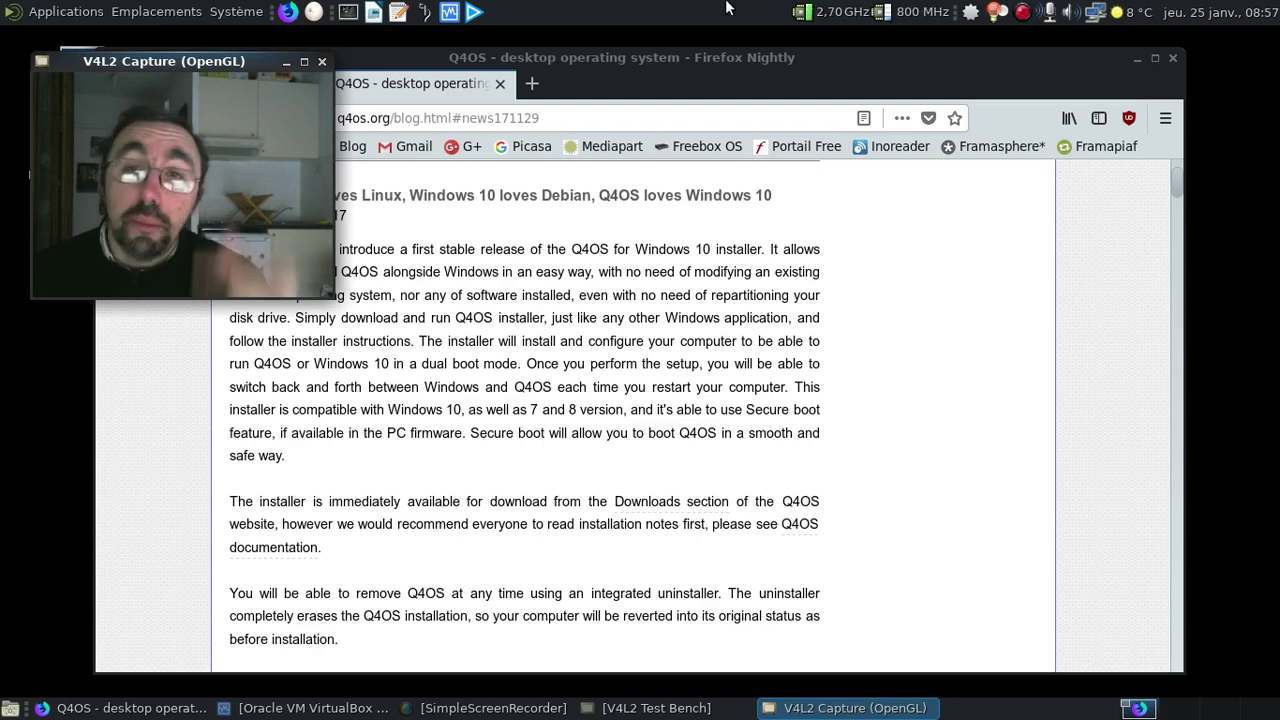
{"action": "left_click", "coordinate": [1173, 57]}
{"action": "left_click", "coordinate": [822, 410]}
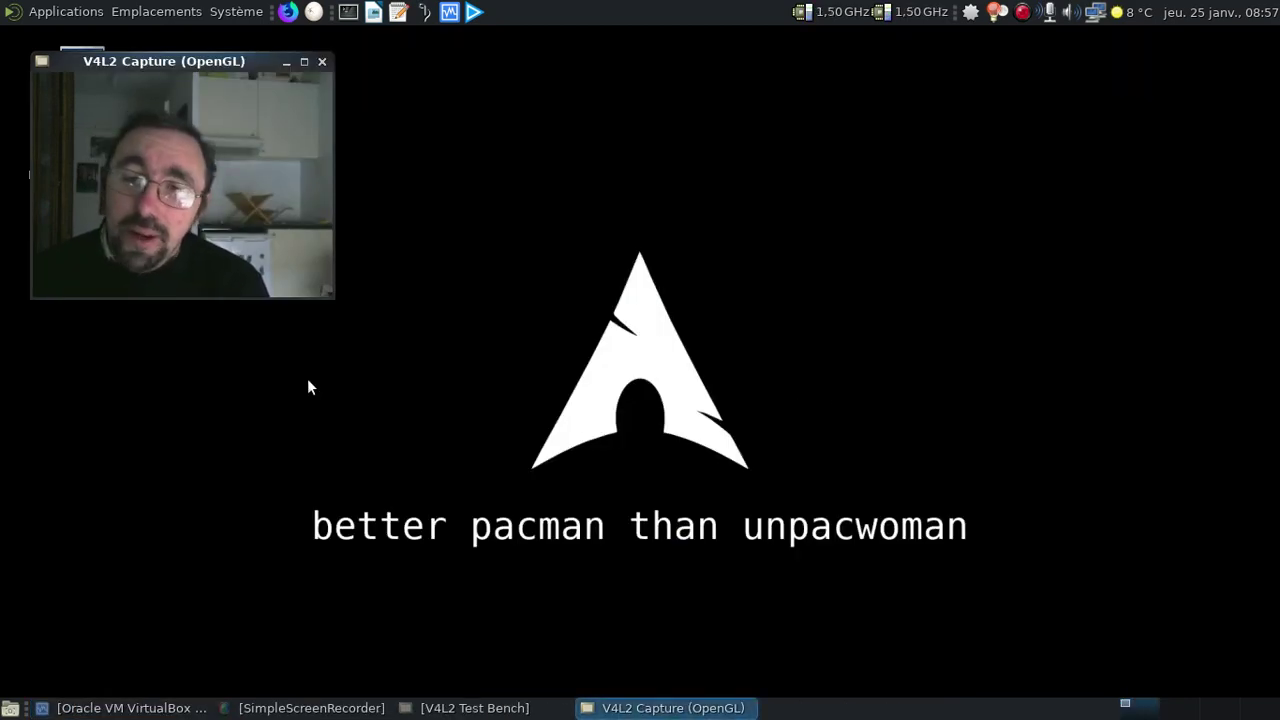
Start the Windows 7 VM from VirtualBox Manager and centre its window while it boots
{"action": "left_click", "coordinate": [170, 710]}
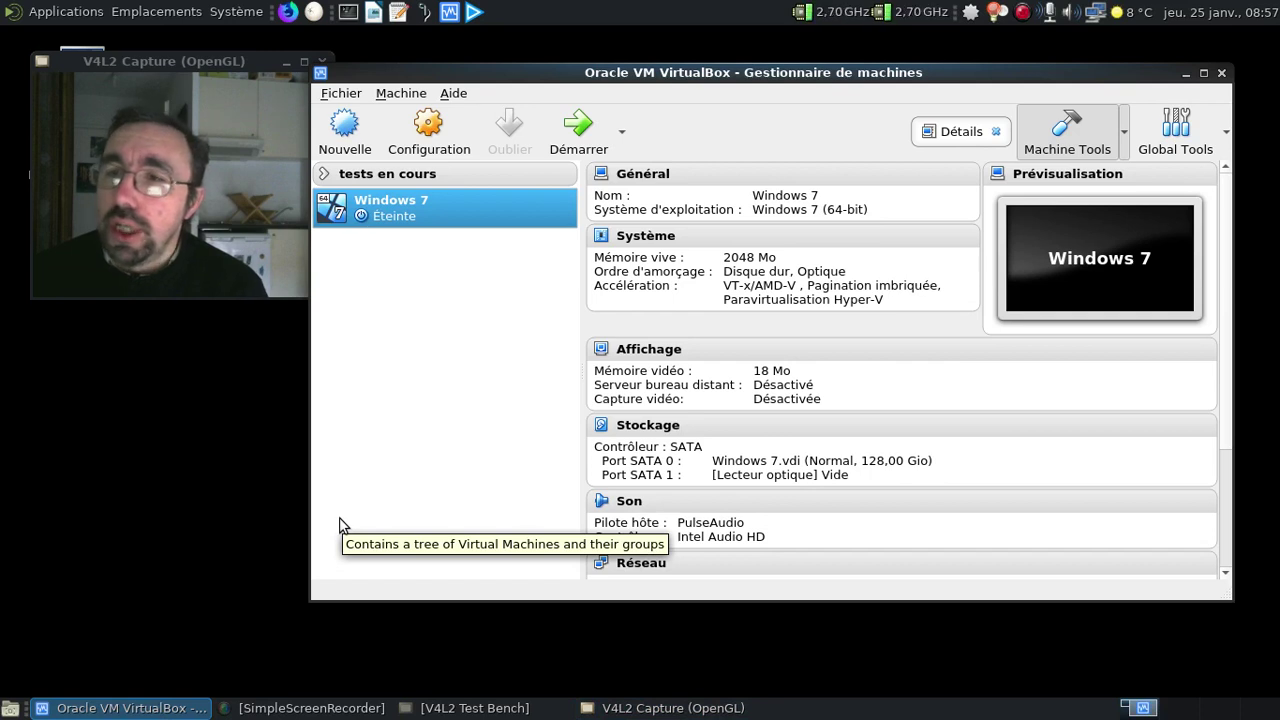
{"action": "left_click", "coordinate": [585, 140]}
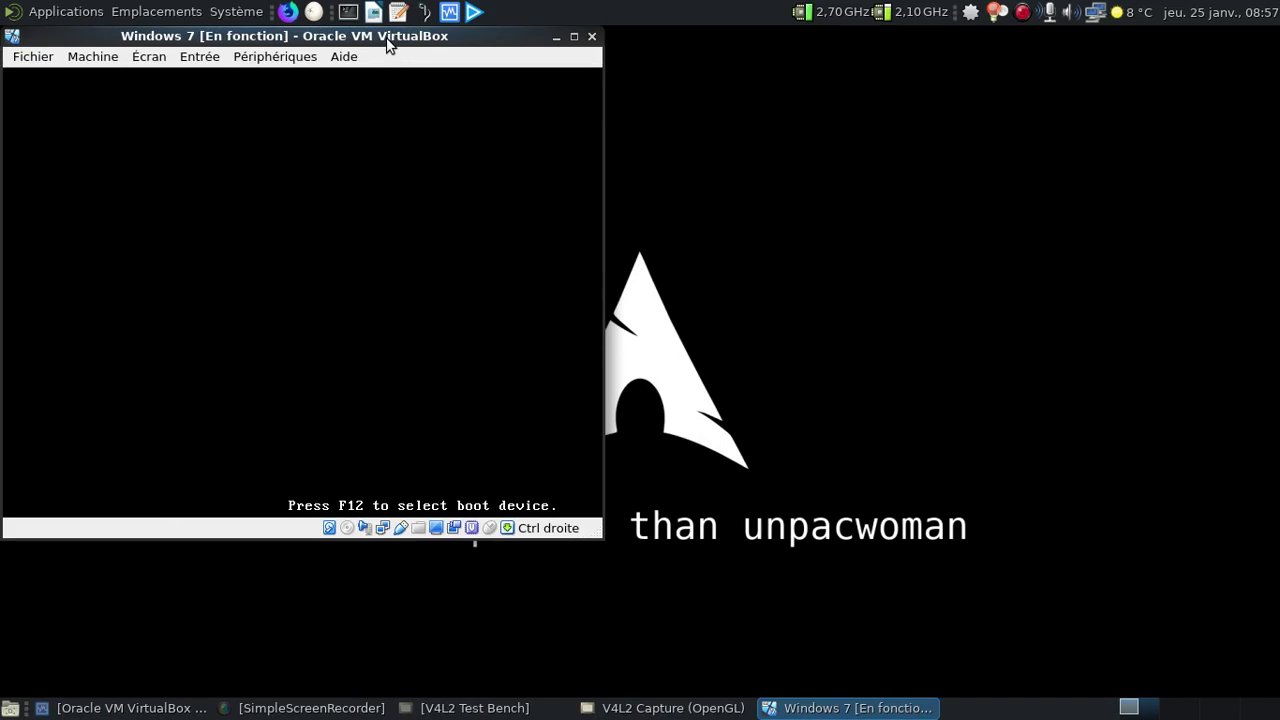
{"action": "left_click_drag", "start_coordinate": [386, 40], "coordinate": [751, 51]}
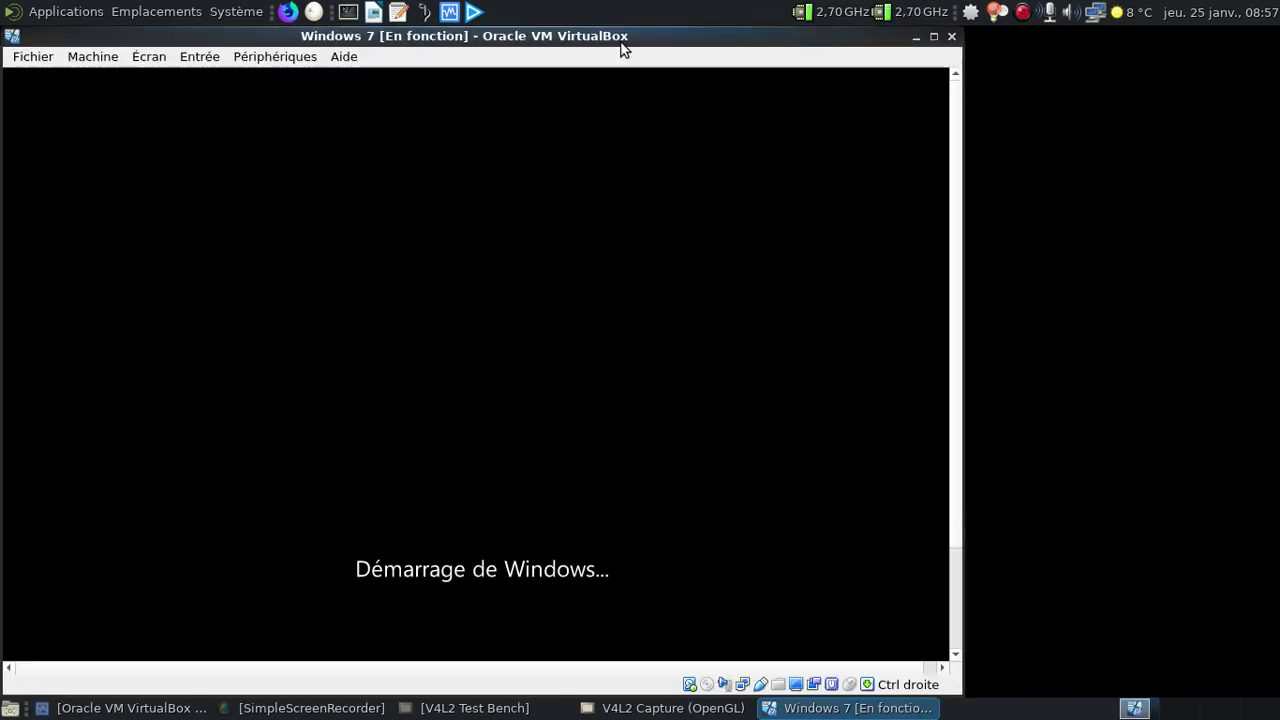
{"action": "left_click_drag", "start_coordinate": [623, 38], "coordinate": [870, 38]}
{"action": "left_click", "coordinate": [120, 60]}
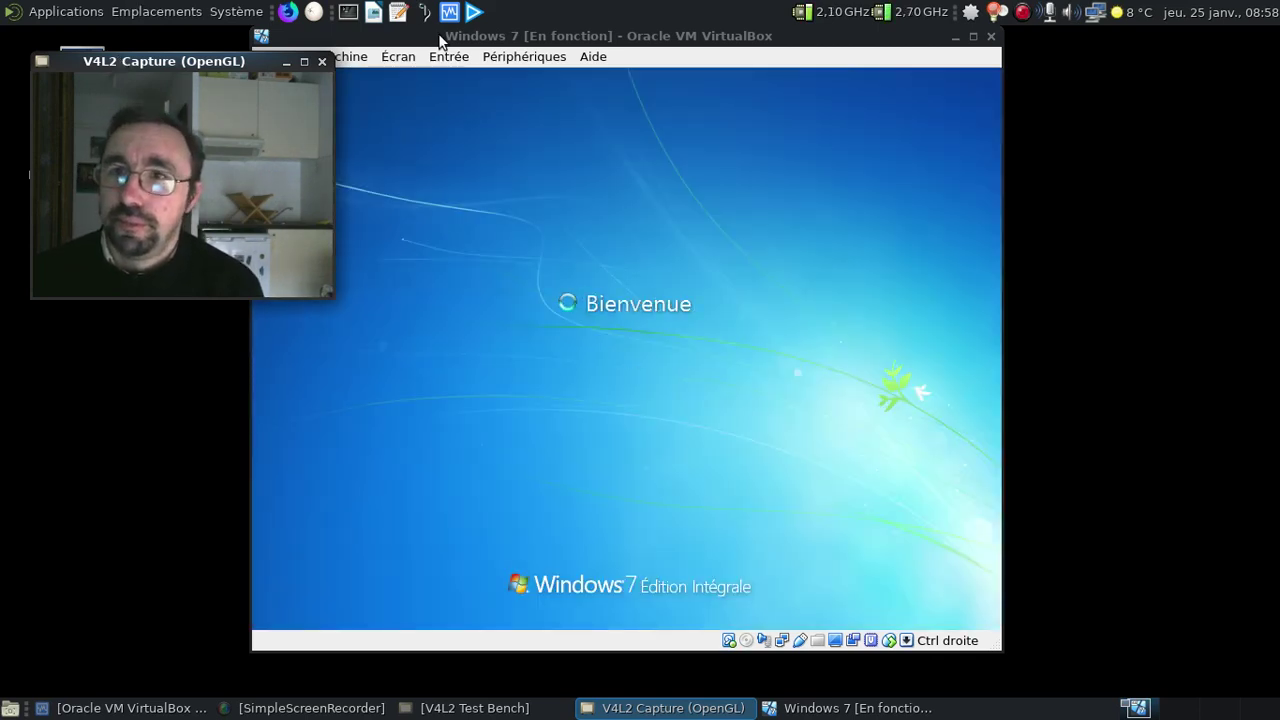
{"action": "left_click_drag", "start_coordinate": [440, 40], "coordinate": [538, 47]}
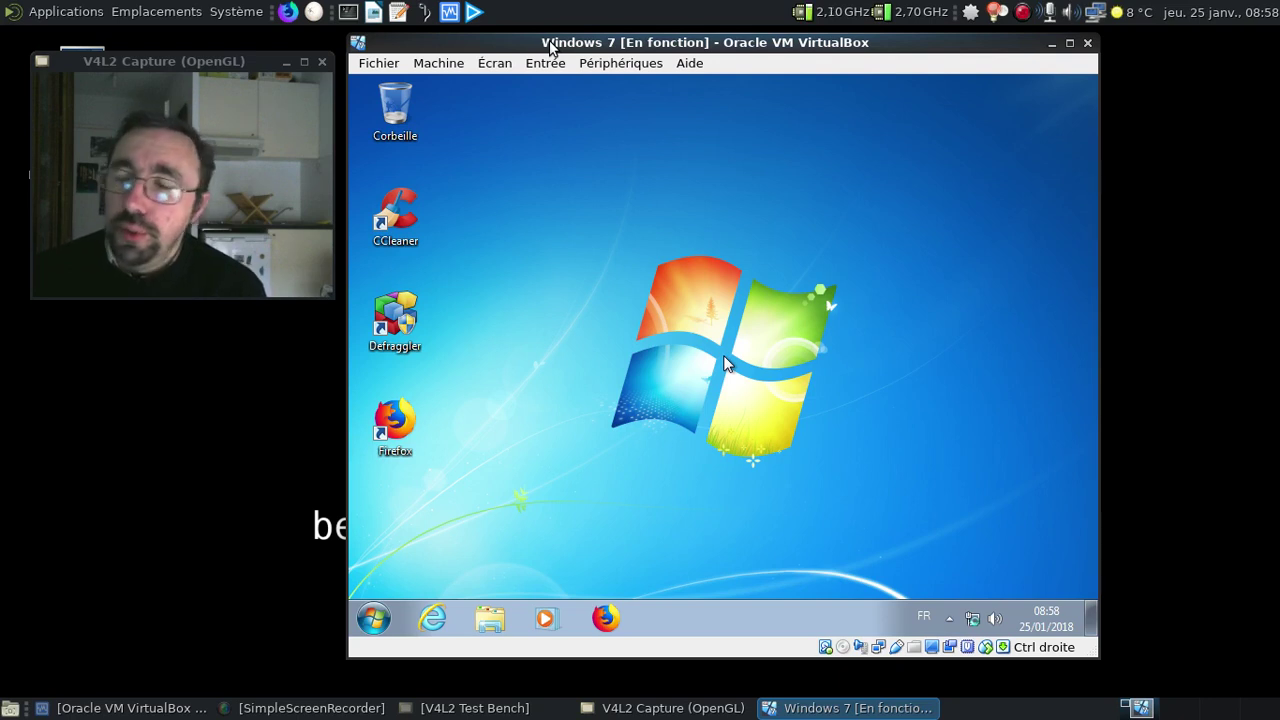
Confirm Firefox 58.0 (32-bit) in About Firefox and review the guest's System properties
{"action": "left_click", "coordinate": [607, 618]}
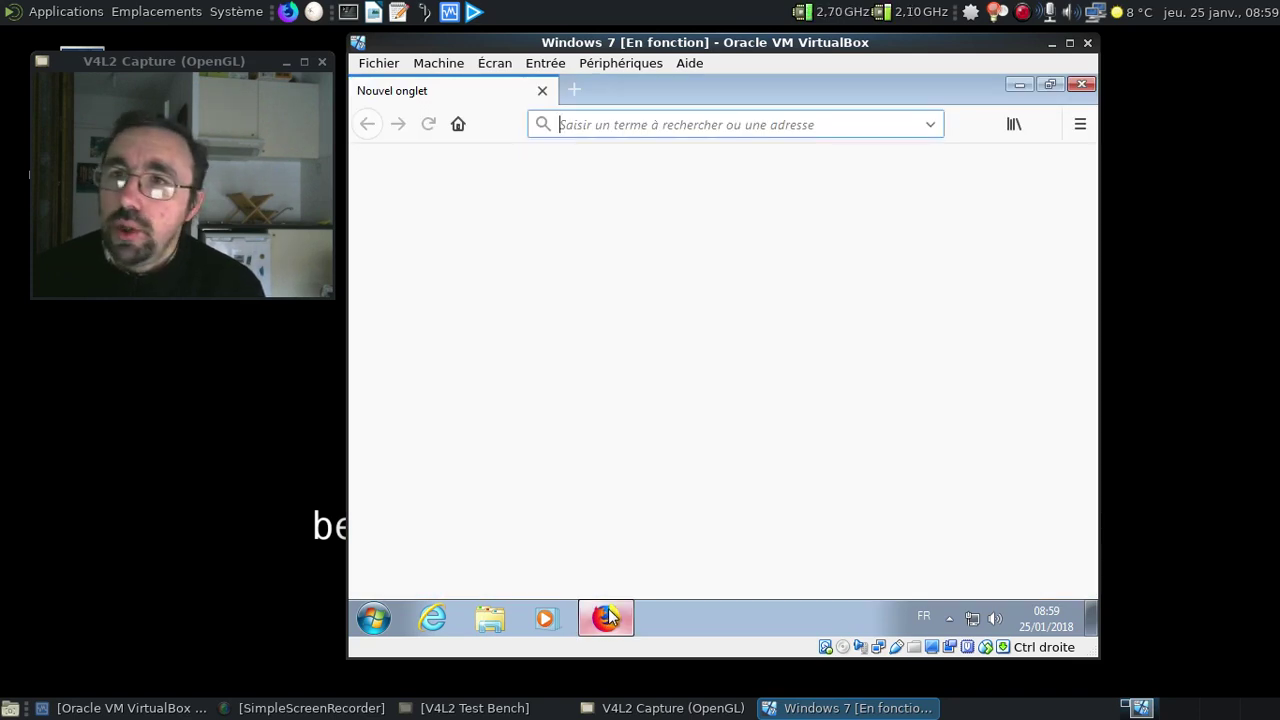
{"action": "left_click", "coordinate": [1087, 127]}
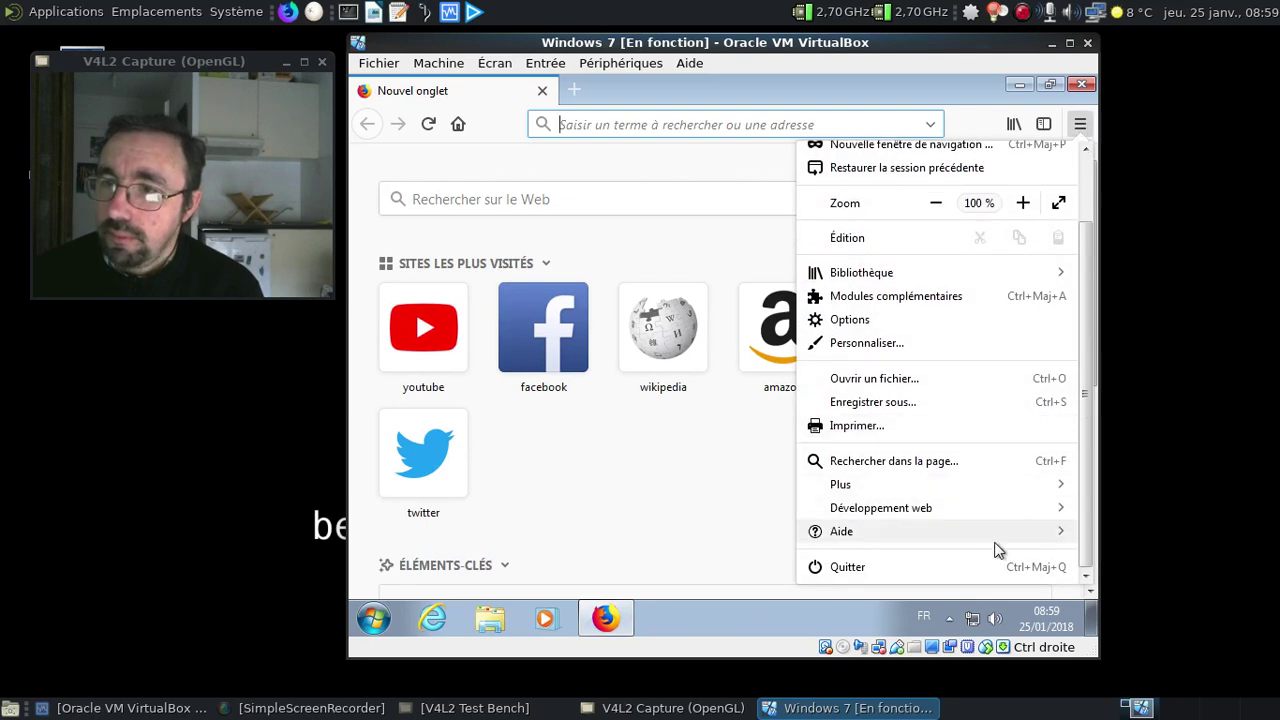
{"action": "left_click", "coordinate": [1006, 536]}
{"action": "left_click", "coordinate": [878, 384]}
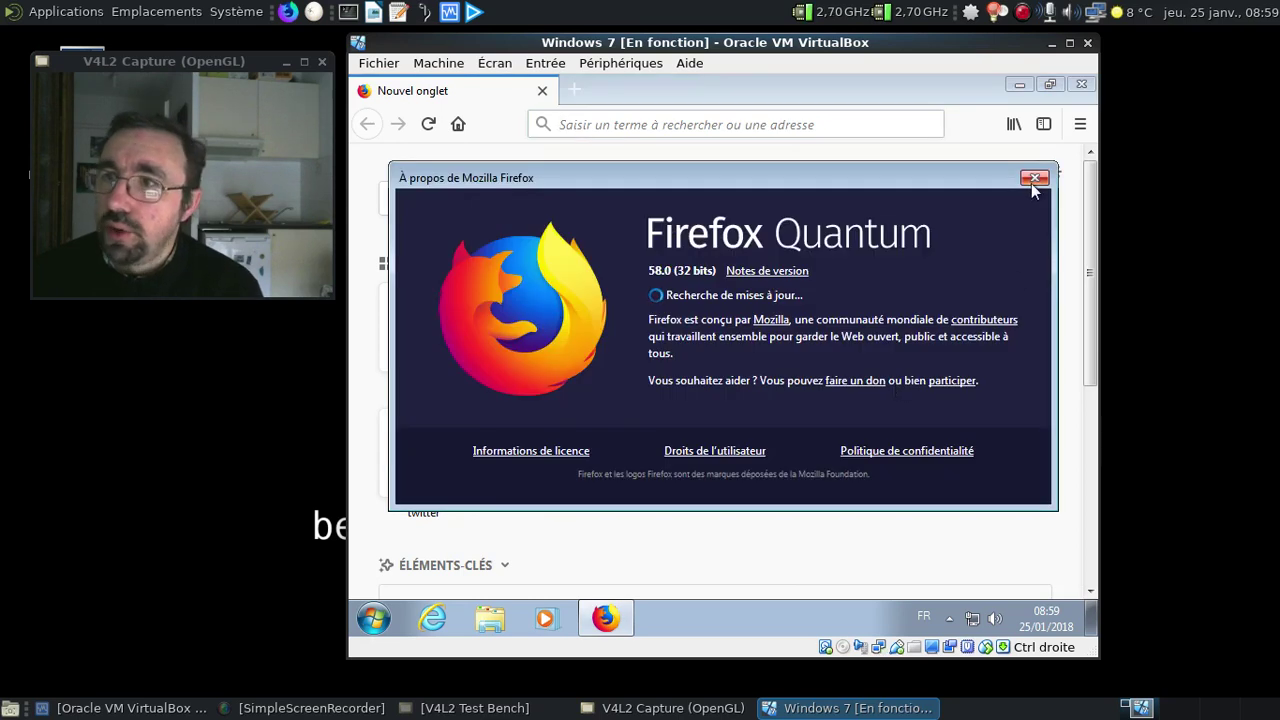
{"action": "left_click", "coordinate": [1034, 179]}
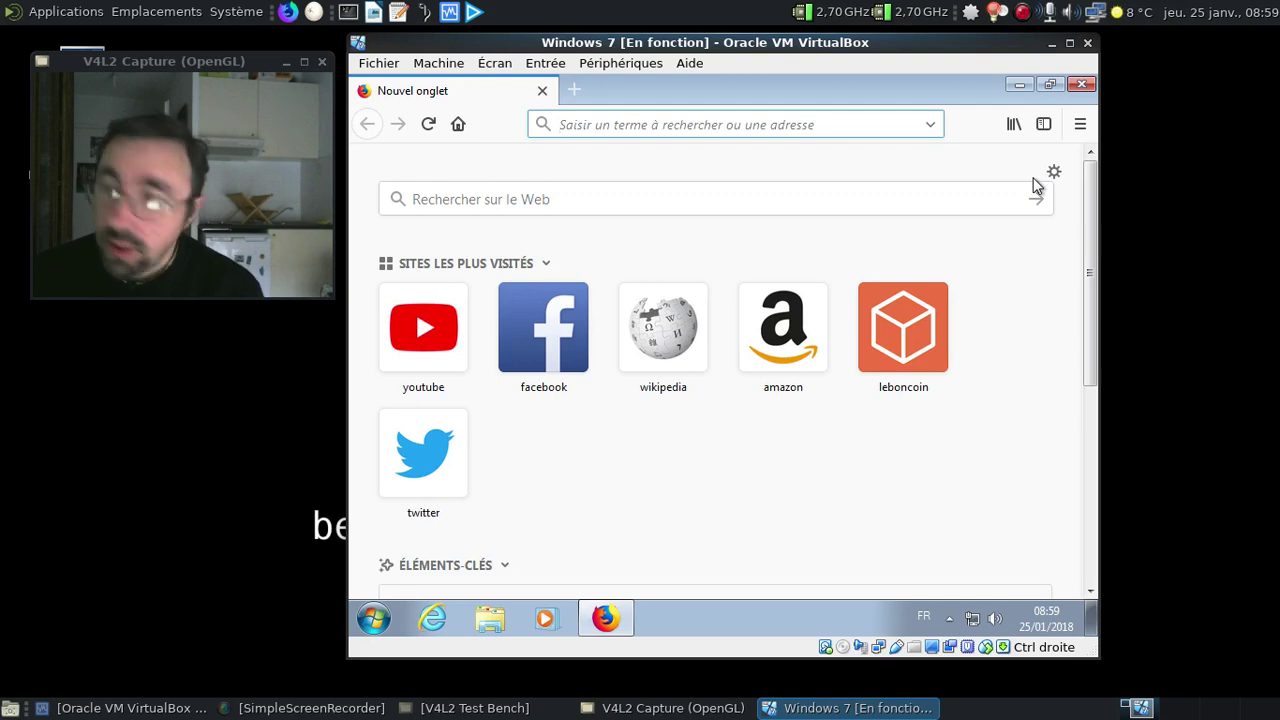
{"action": "left_click", "coordinate": [1019, 86]}
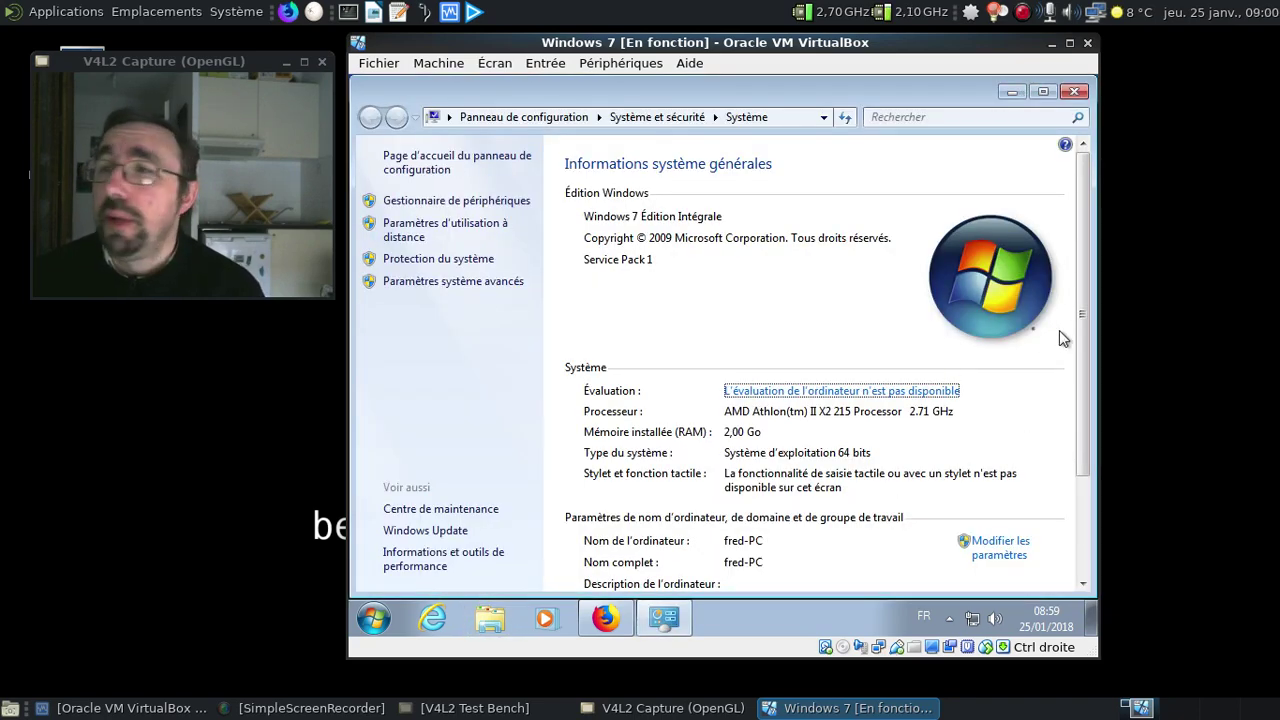
{"action": "left_click", "coordinate": [1074, 92]}
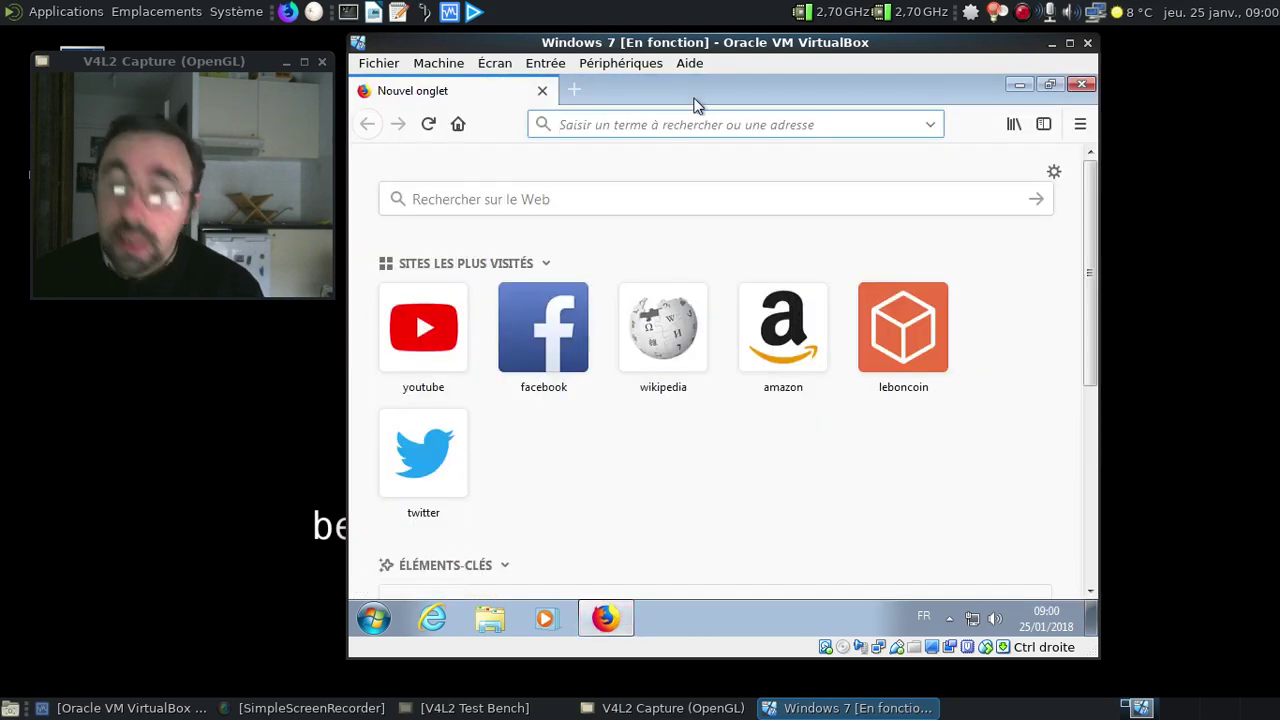
Load q4os.org and go to its Downloads page
{"action": "type", "text": "q4"}
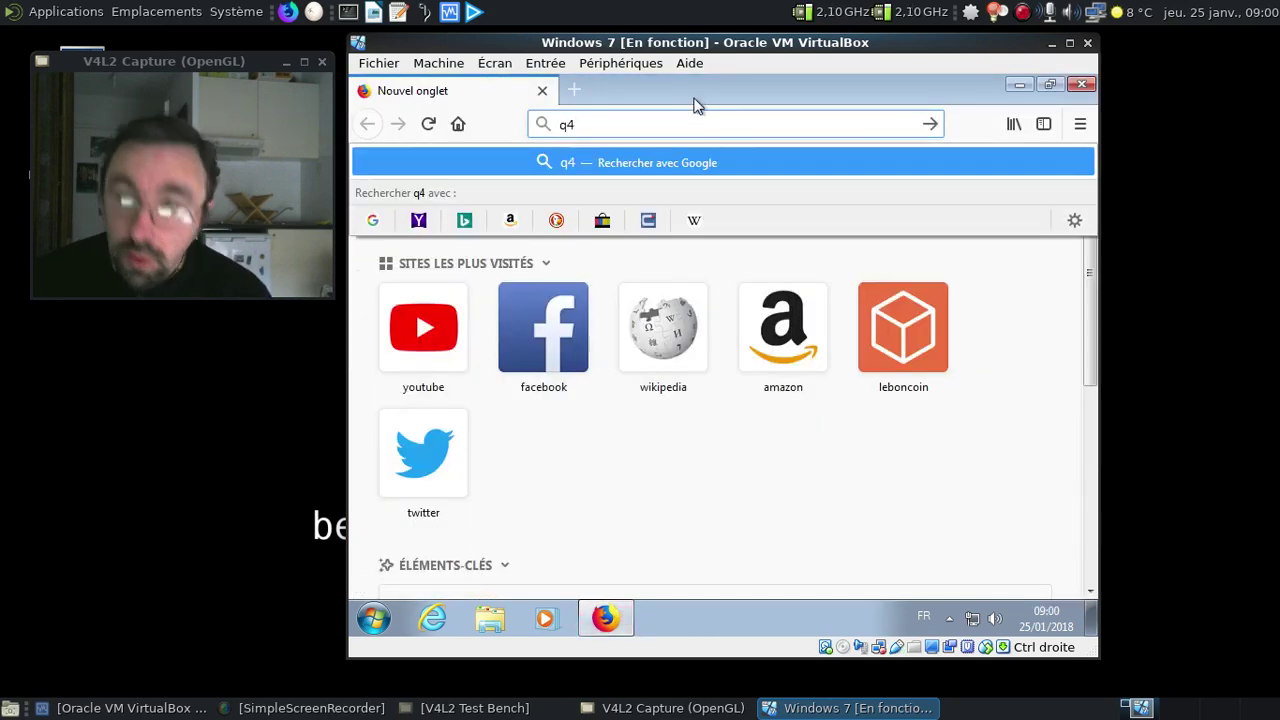
{"action": "type", "text": "os.org"}
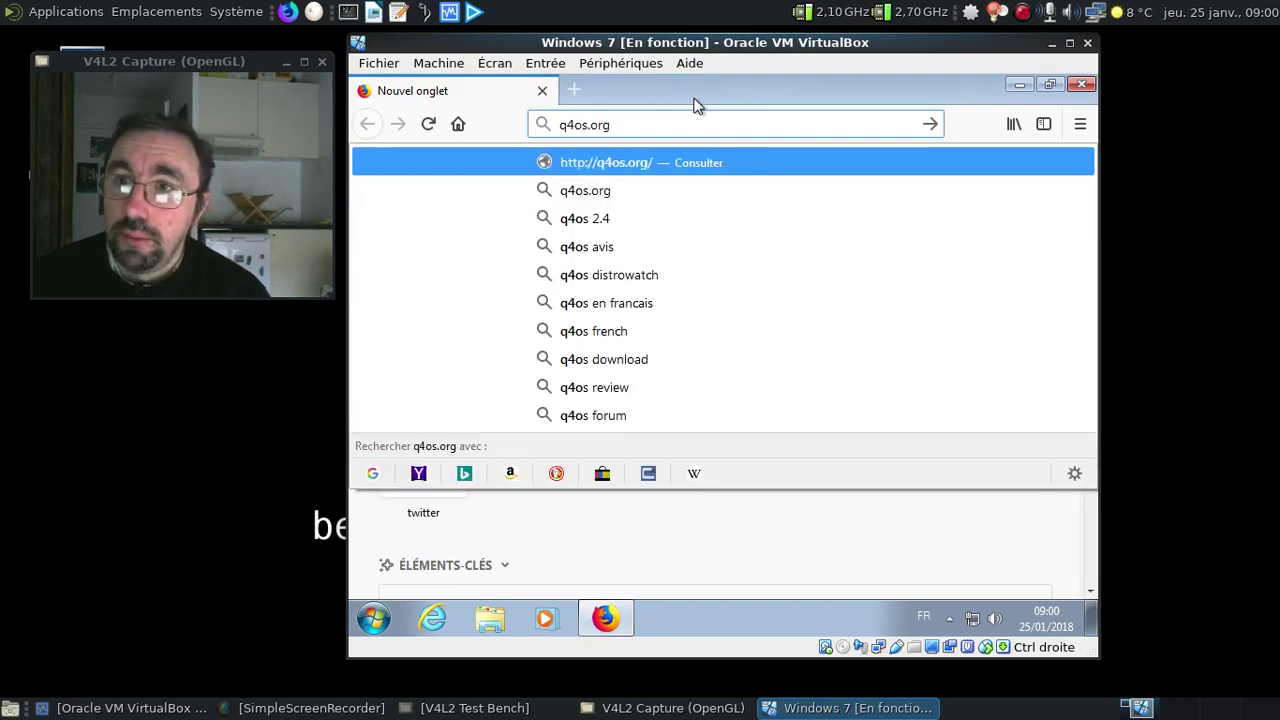
{"action": "key", "text": "Return"}
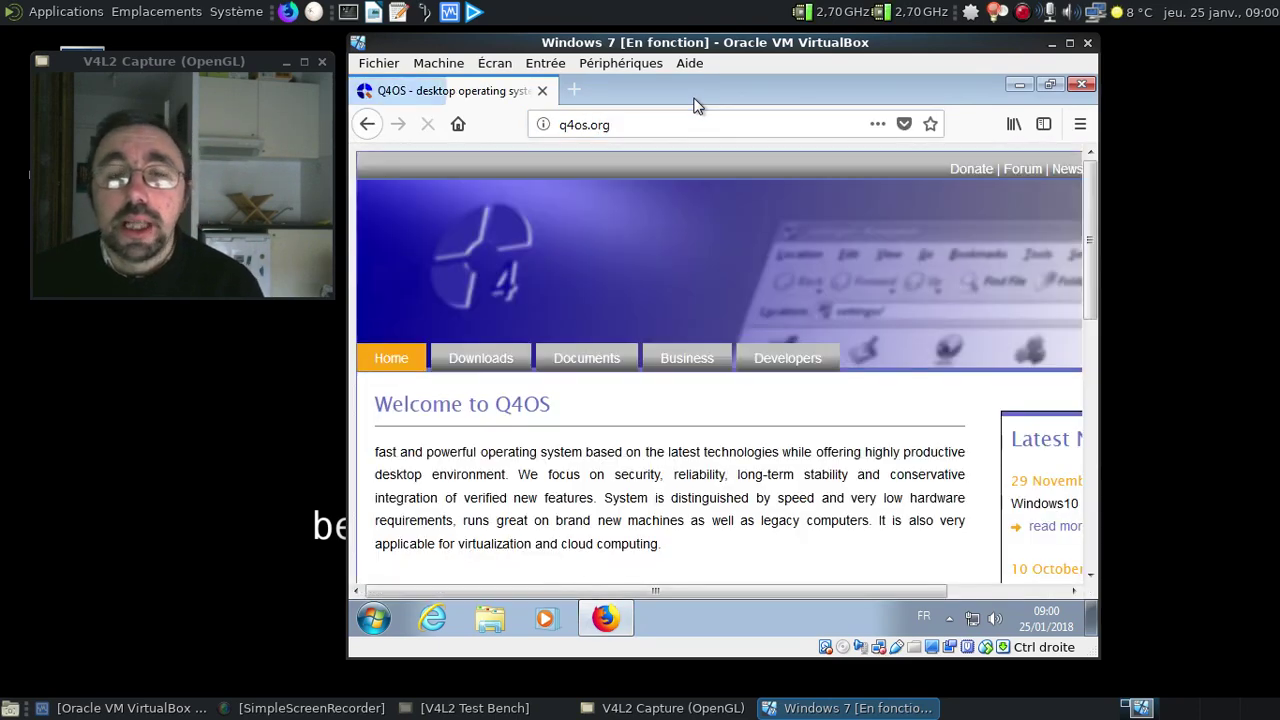
{"action": "left_click", "coordinate": [490, 364]}
{"action": "scroll", "coordinate": [655, 326], "scroll_direction": "down", "scroll_amount": 5}
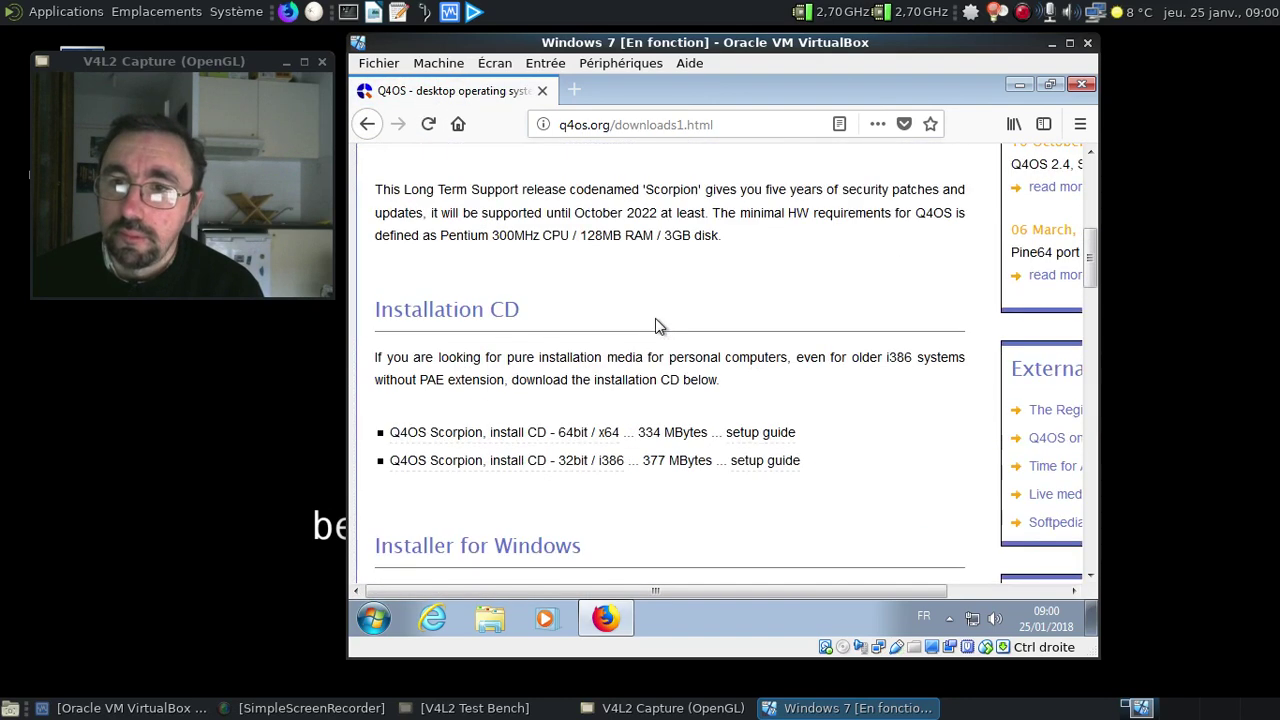
{"action": "scroll", "coordinate": [657, 329], "scroll_direction": "down", "scroll_amount": 3}
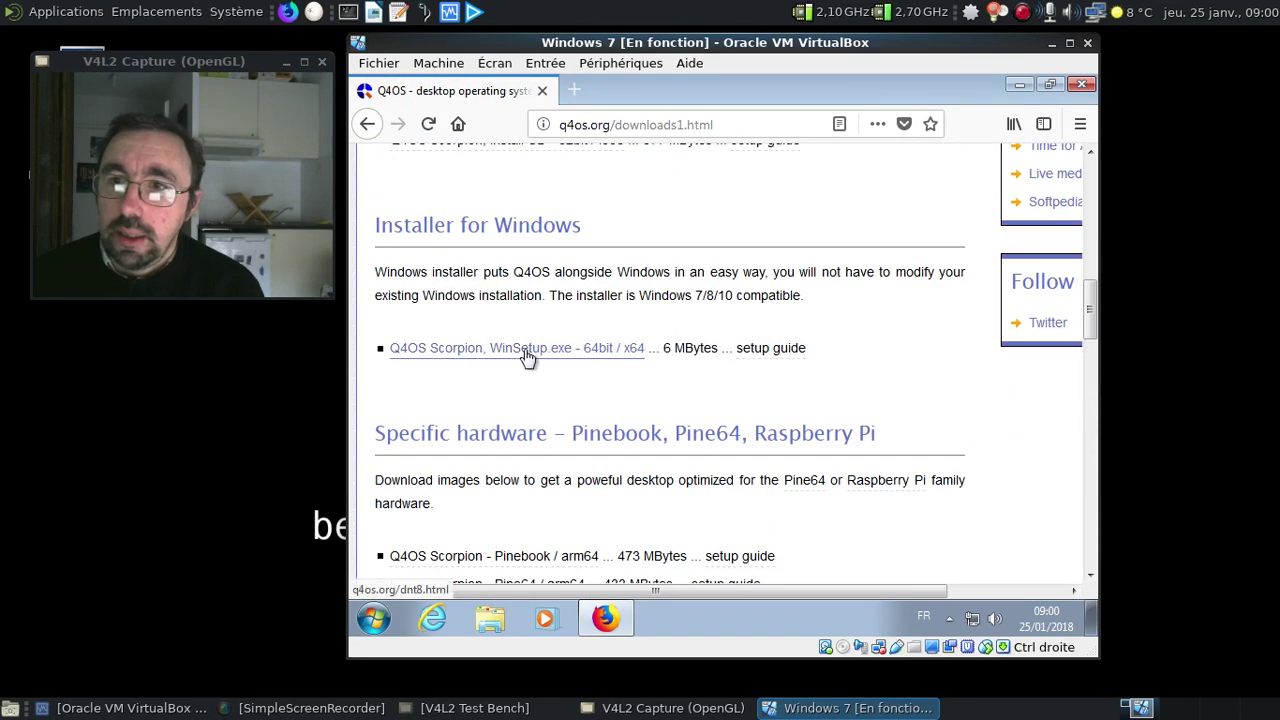
Download q4os-winsetup.exe (5,6 Mo), skipping the donation, then close Firefox
{"action": "left_click", "coordinate": [525, 350]}
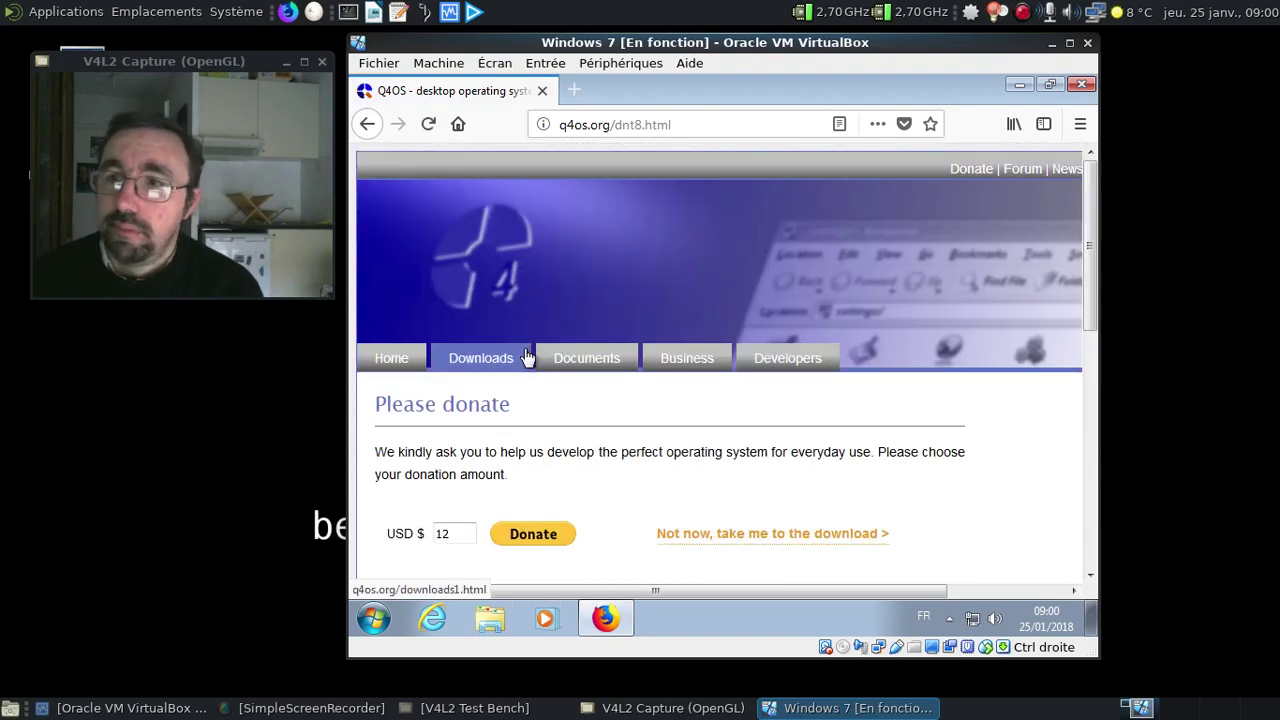
{"action": "left_click", "coordinate": [773, 536]}
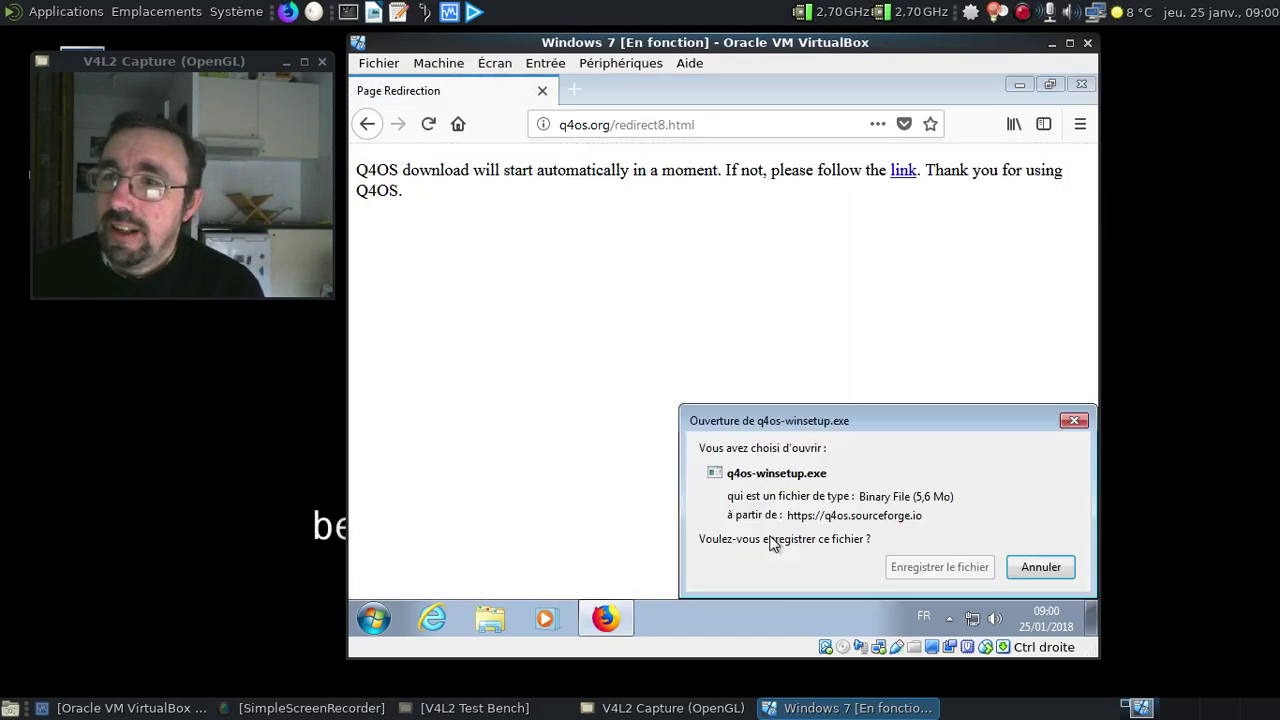
{"action": "left_click", "coordinate": [975, 567]}
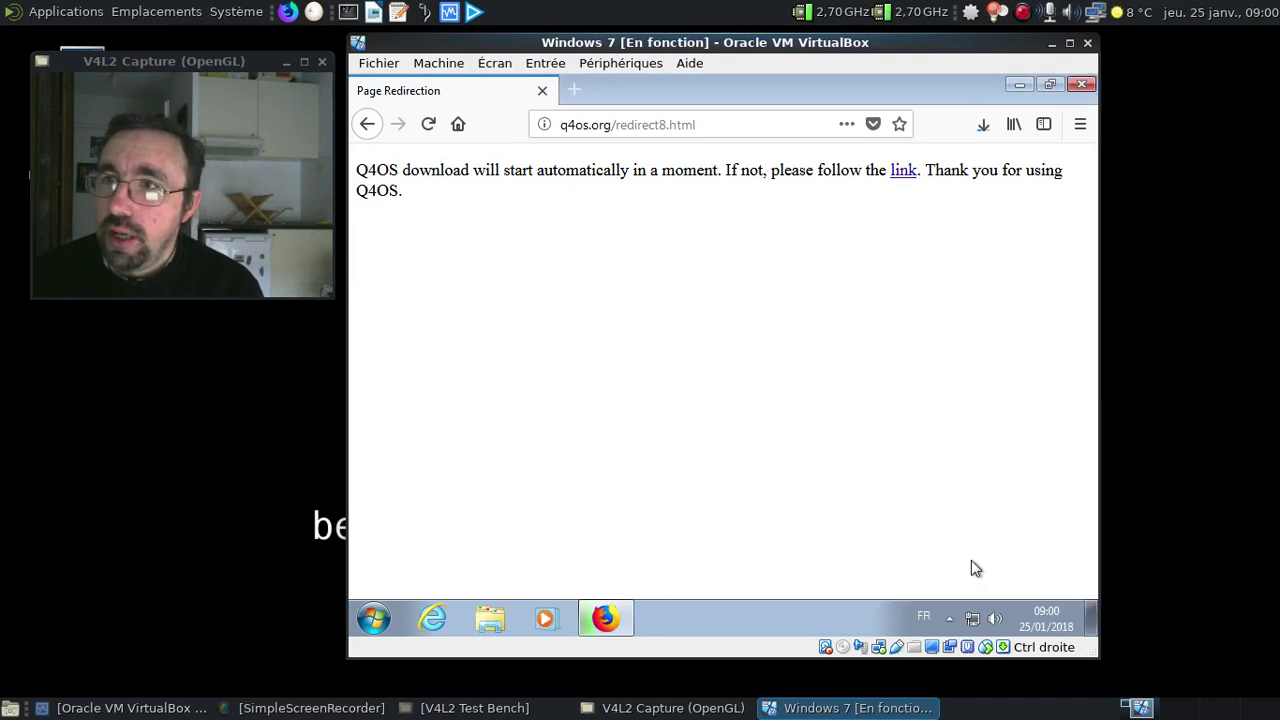
{"action": "left_click", "coordinate": [972, 130]}
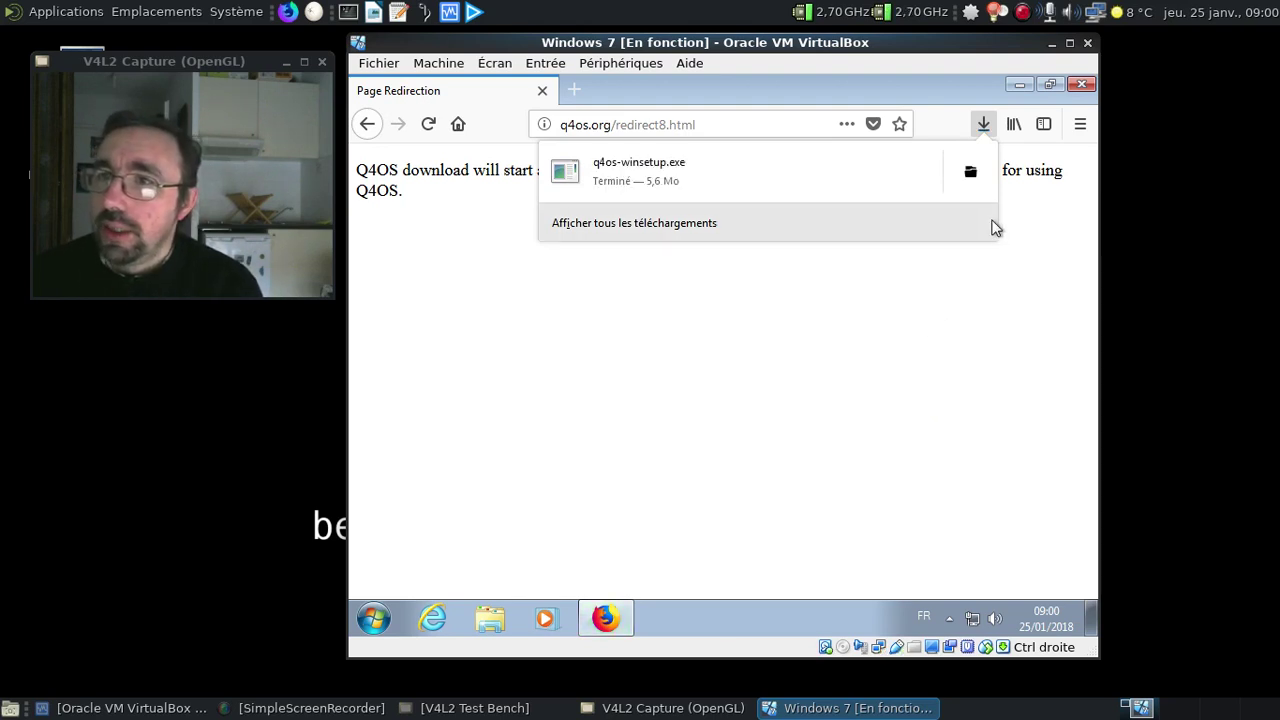
{"action": "left_click", "coordinate": [1075, 87]}
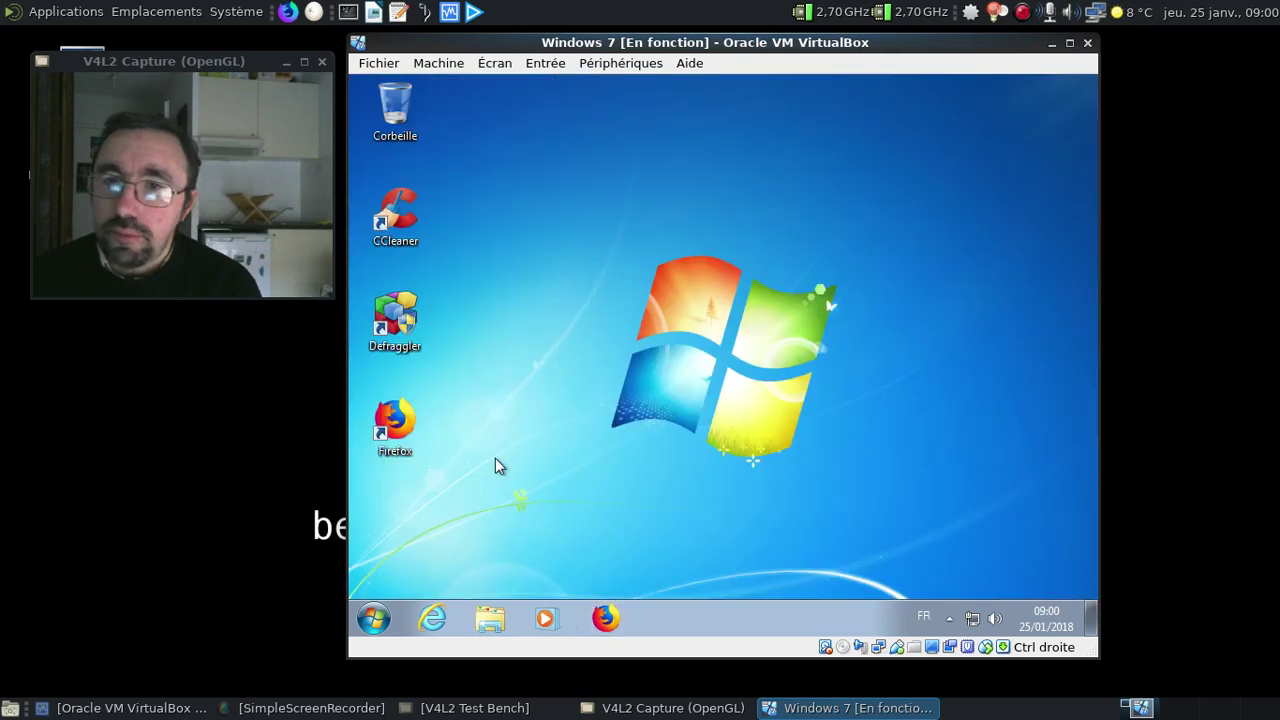
Run q4os-winsetup from Téléchargements, approve the UAC prompt with Oui, and close Explorer
{"action": "key", "text": "super+e"}
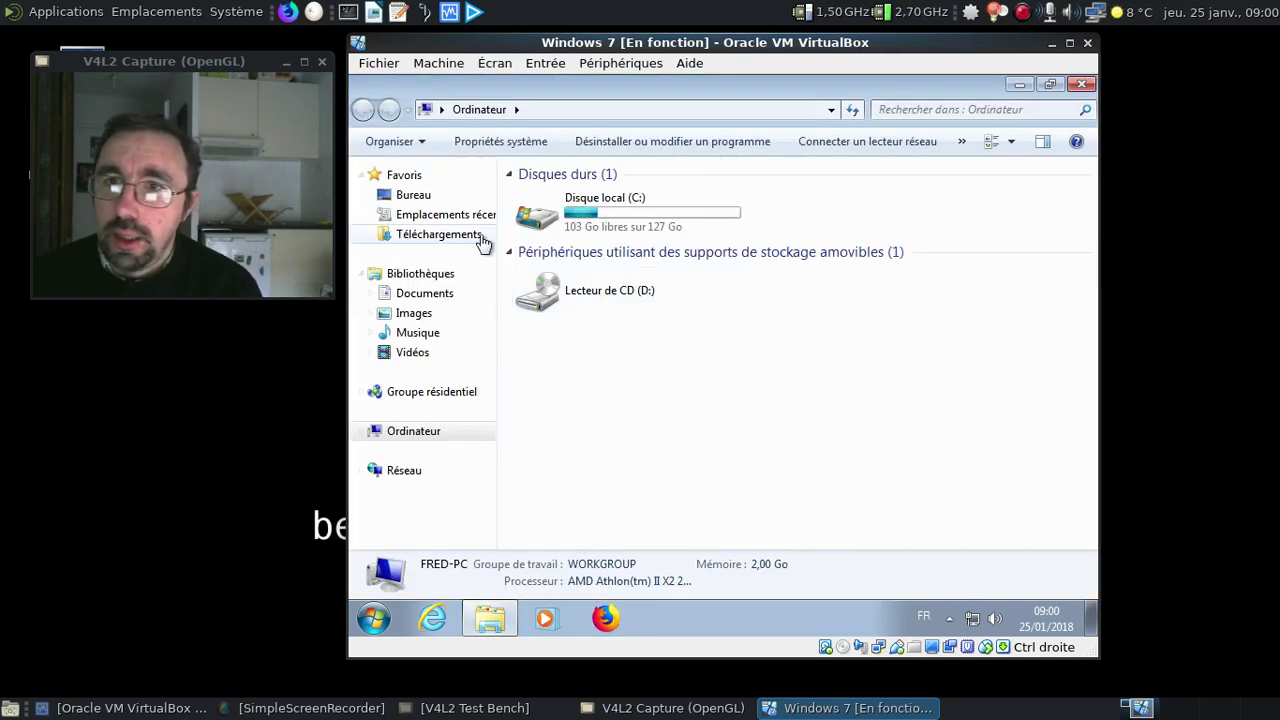
{"action": "left_click", "coordinate": [468, 234]}
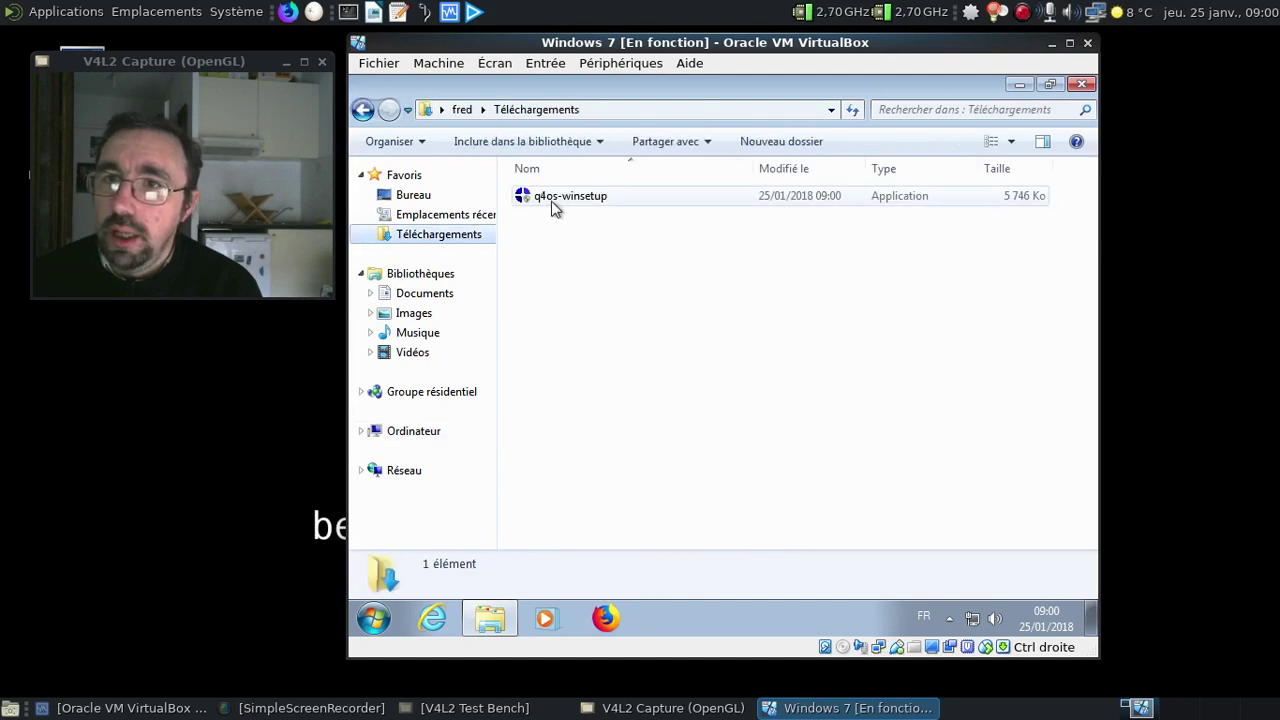
{"action": "left_click", "coordinate": [555, 205]}
{"action": "double_click", "coordinate": [555, 205]}
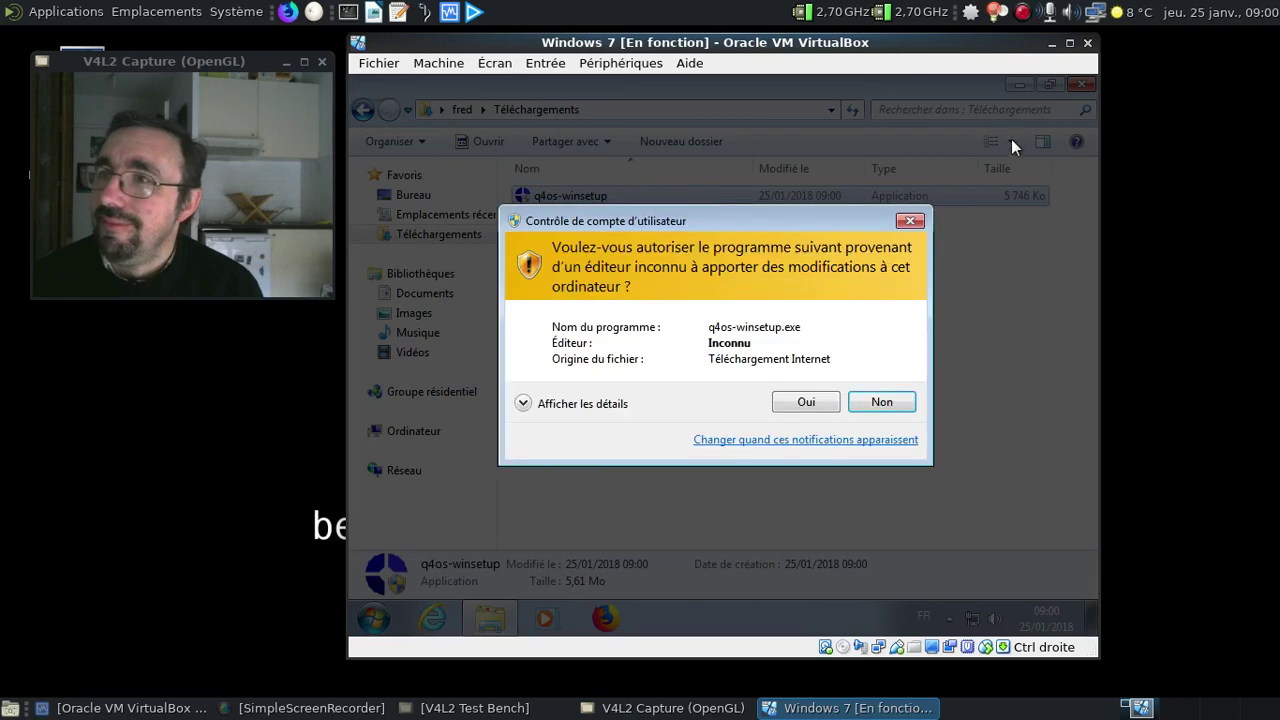
{"action": "left_click", "coordinate": [795, 401]}
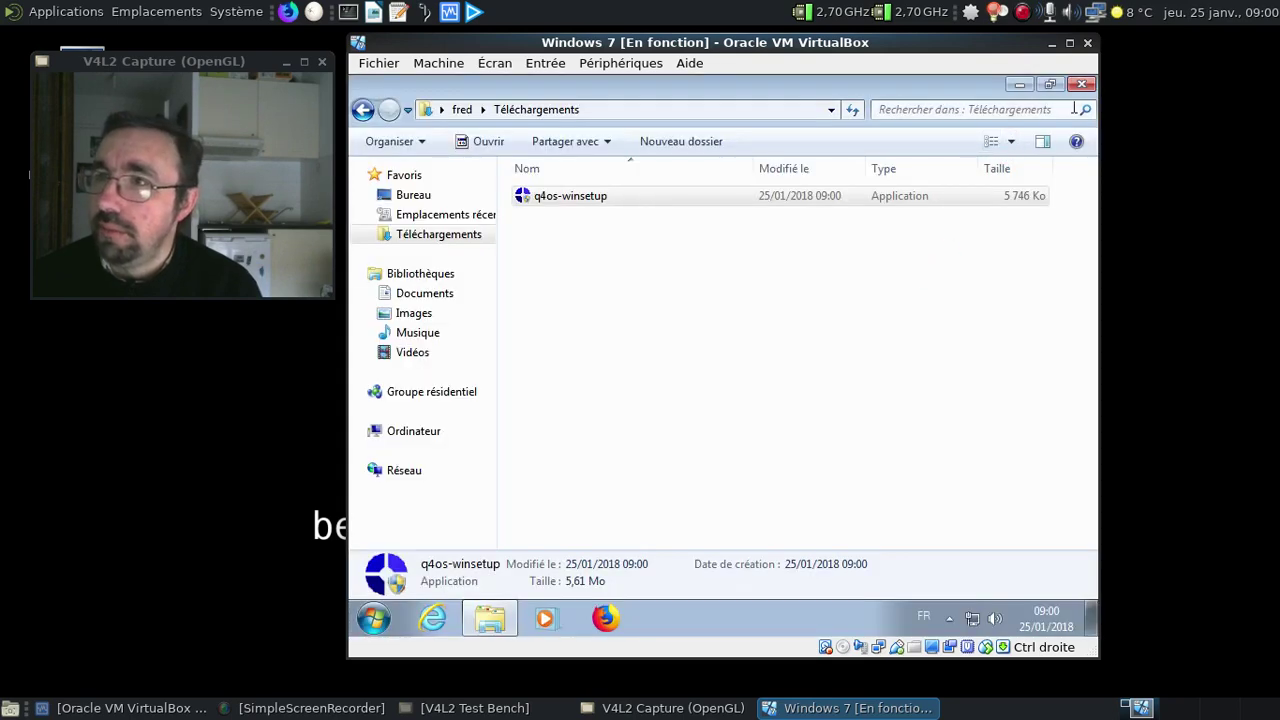
{"action": "left_click", "coordinate": [1083, 87]}
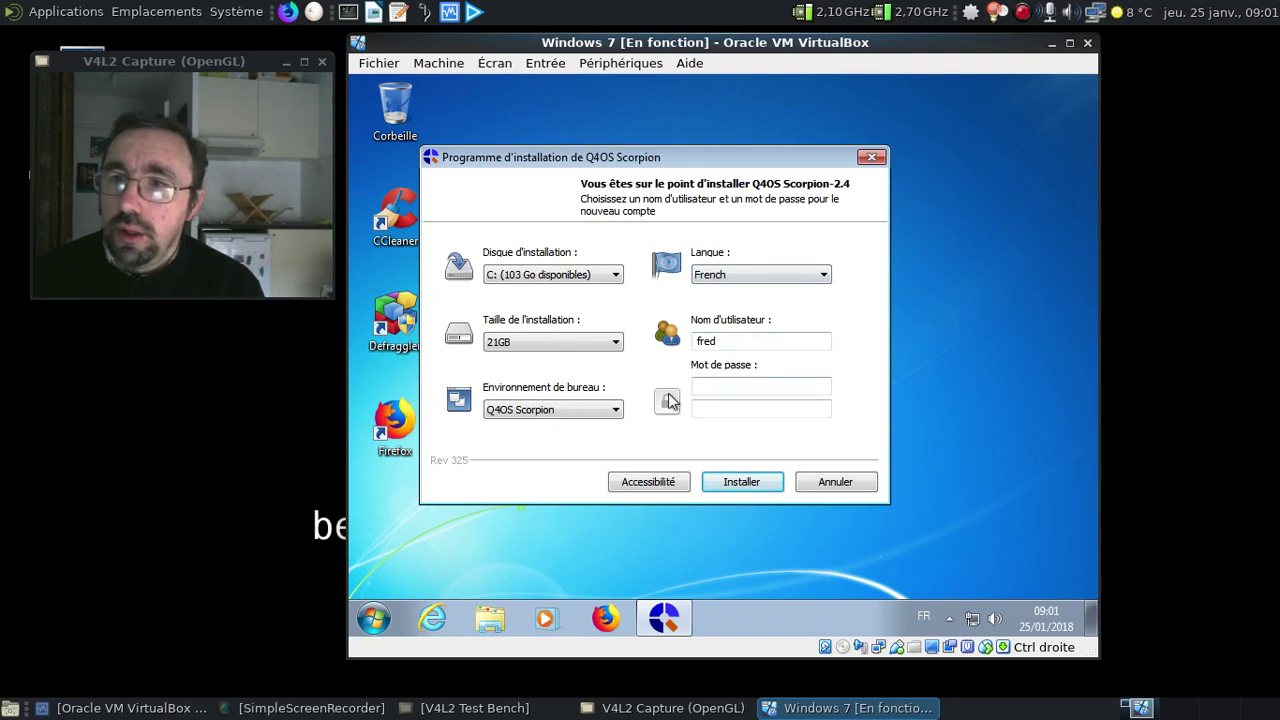
Keep the installation size at 21GB and the language at French
{"action": "left_click", "coordinate": [598, 342]}
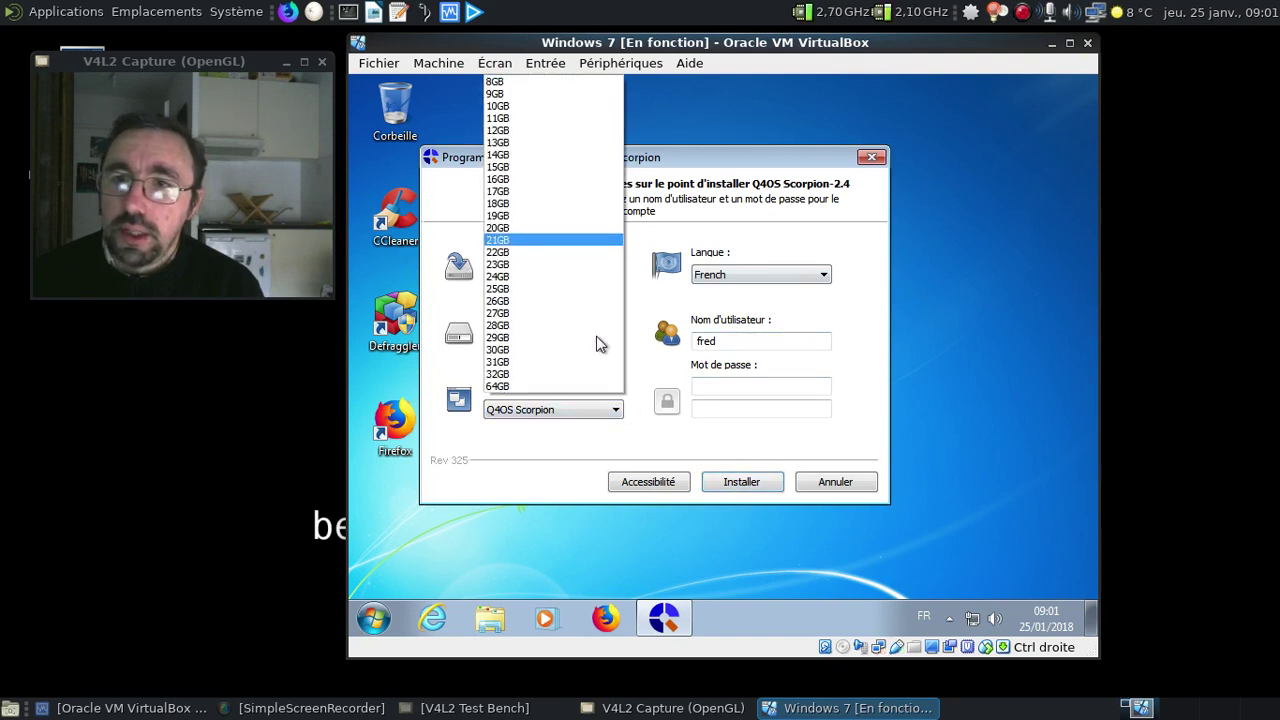
{"action": "left_click", "coordinate": [584, 240]}
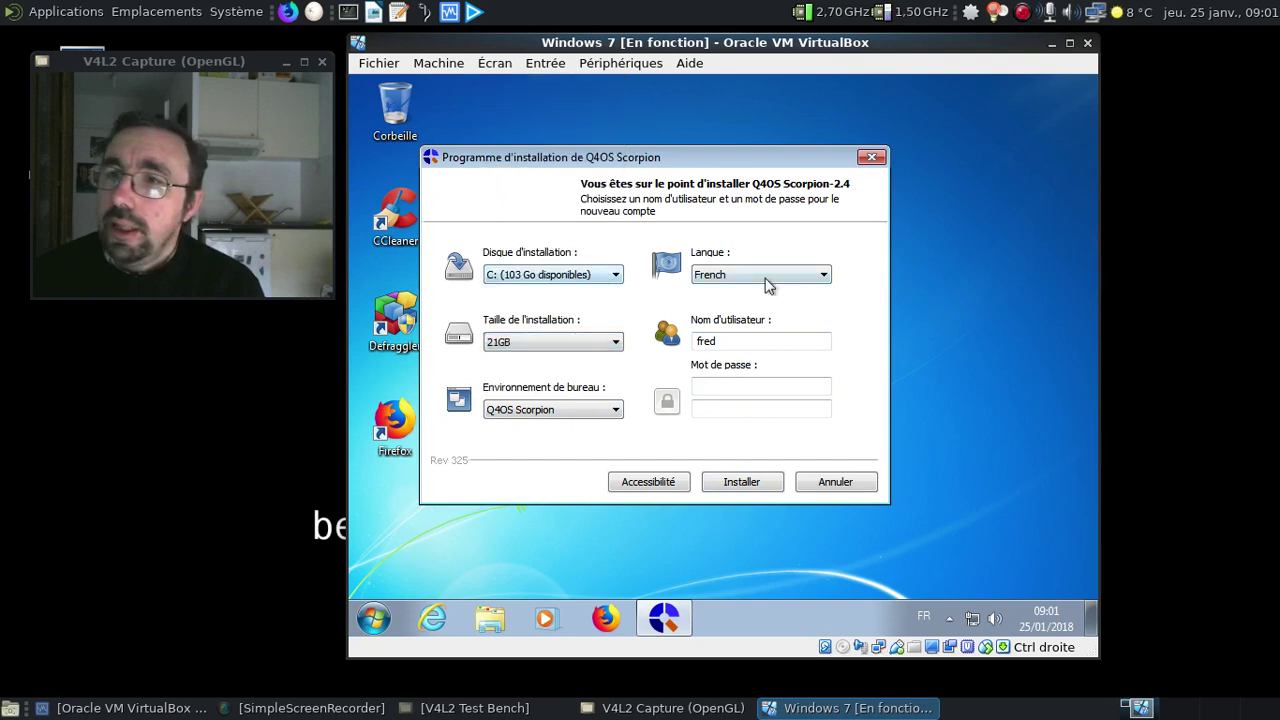
{"action": "left_click", "coordinate": [768, 286]}
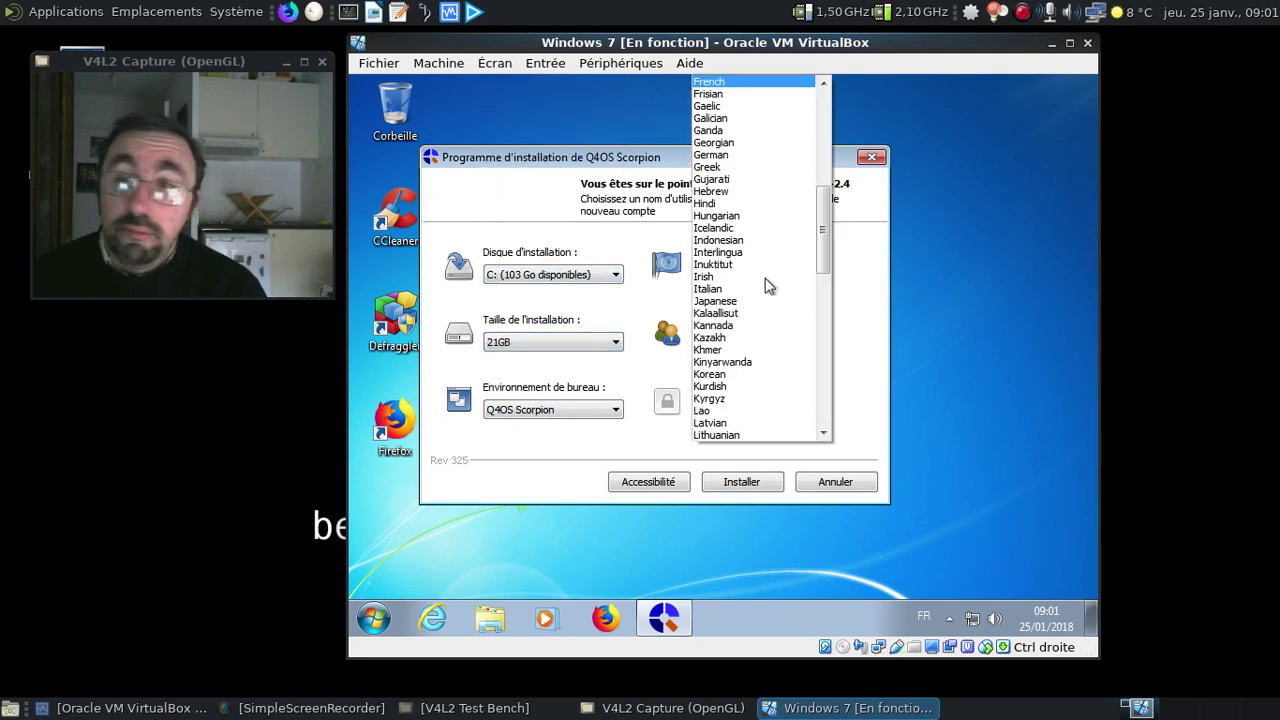
{"action": "key", "text": "Escape"}
Enter and confirm the account password, then start installing Q4OS Scorpion
{"action": "left_click", "coordinate": [732, 382]}
{"action": "key", "text": "Tab"}
{"action": "key", "text": "BackSpace"}
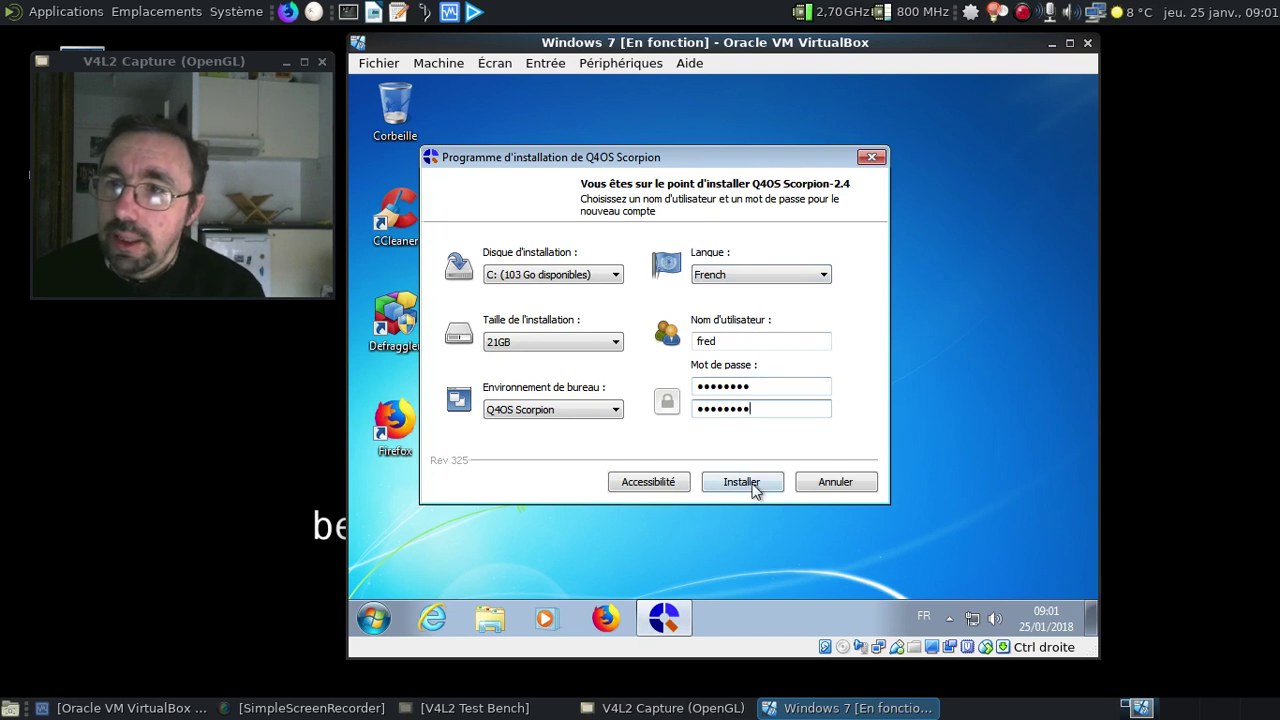
{"action": "left_click", "coordinate": [753, 484]}
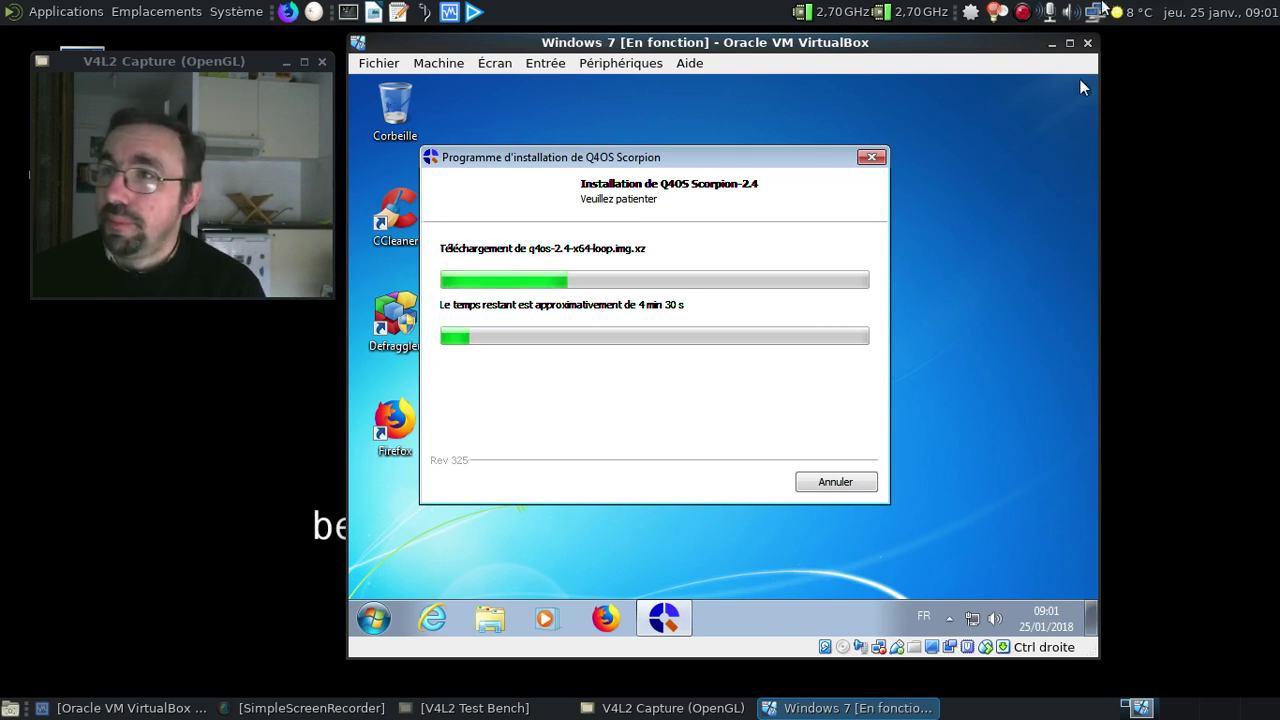
When installation finishes, choose Redémarrer maintenant and click Terminer
{"action": "right_click", "coordinate": [1021, 12]}
{"action": "left_click", "coordinate": [1050, 38]}
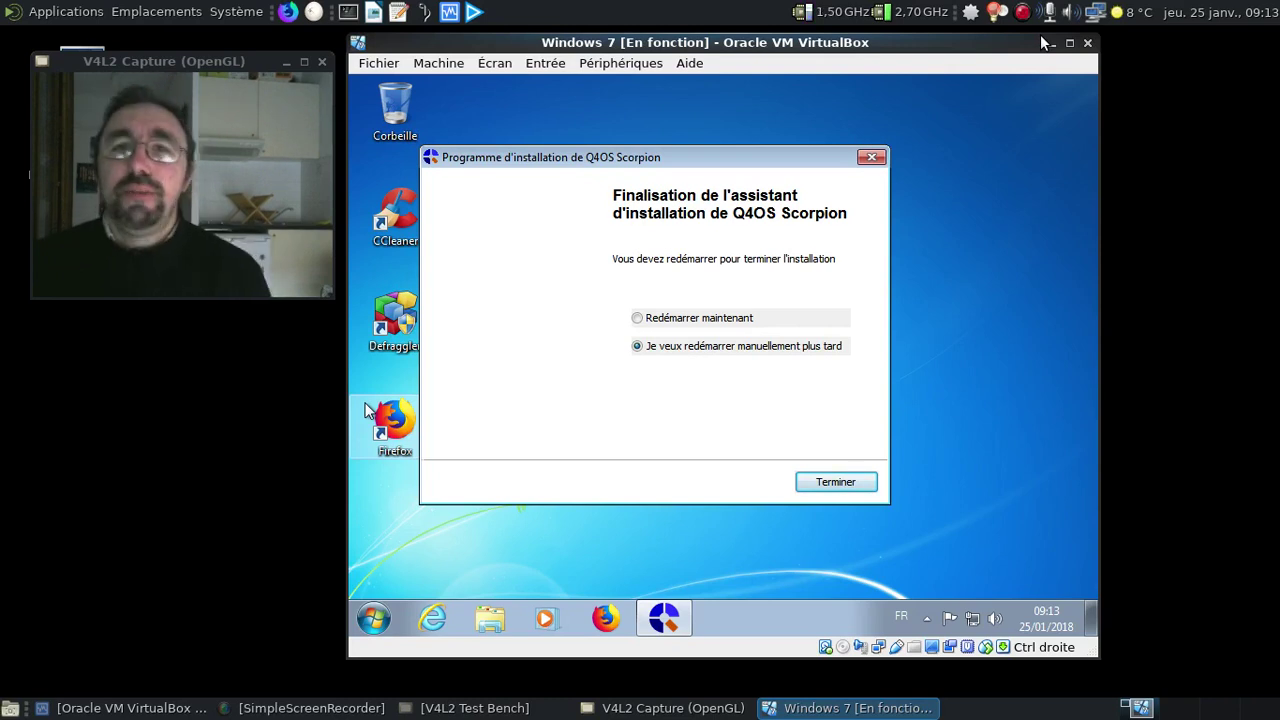
{"action": "left_click", "coordinate": [692, 318]}
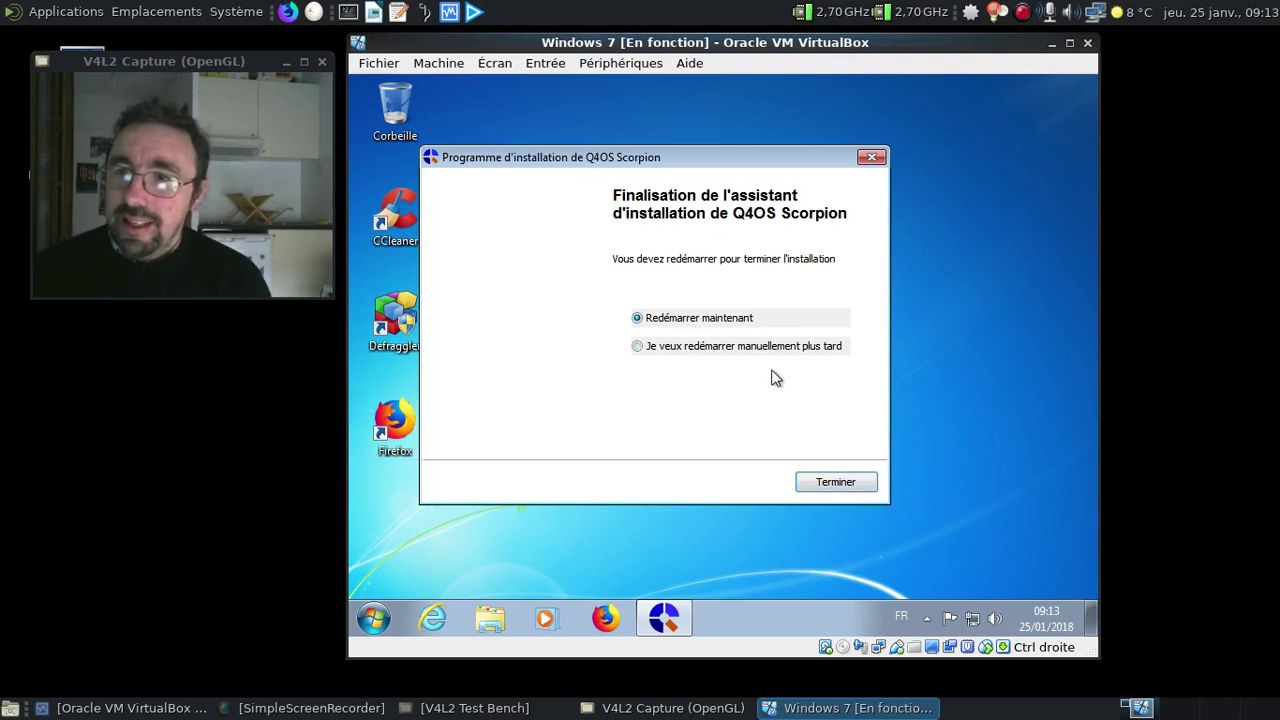
{"action": "left_click", "coordinate": [836, 482]}
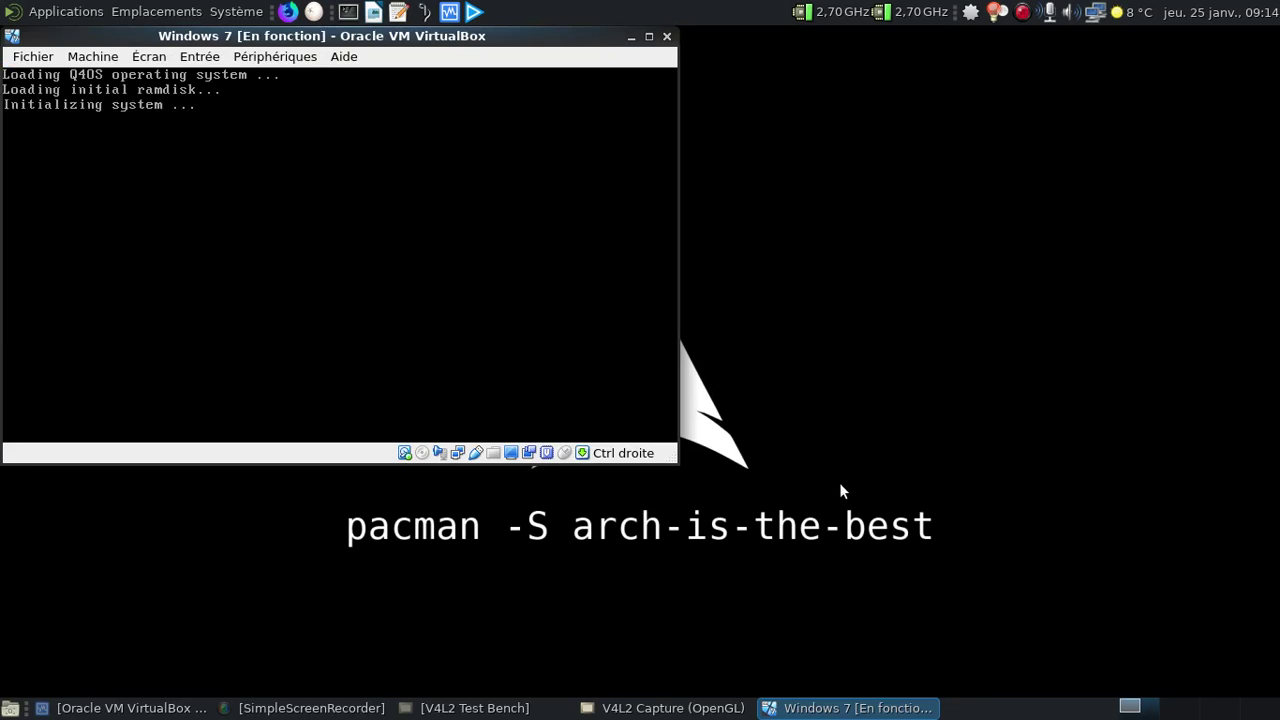
Centre the VirtualBox window while the VM reboots into Q4OS's login screen
{"action": "left_click_drag", "start_coordinate": [397, 35], "coordinate": [753, 46]}
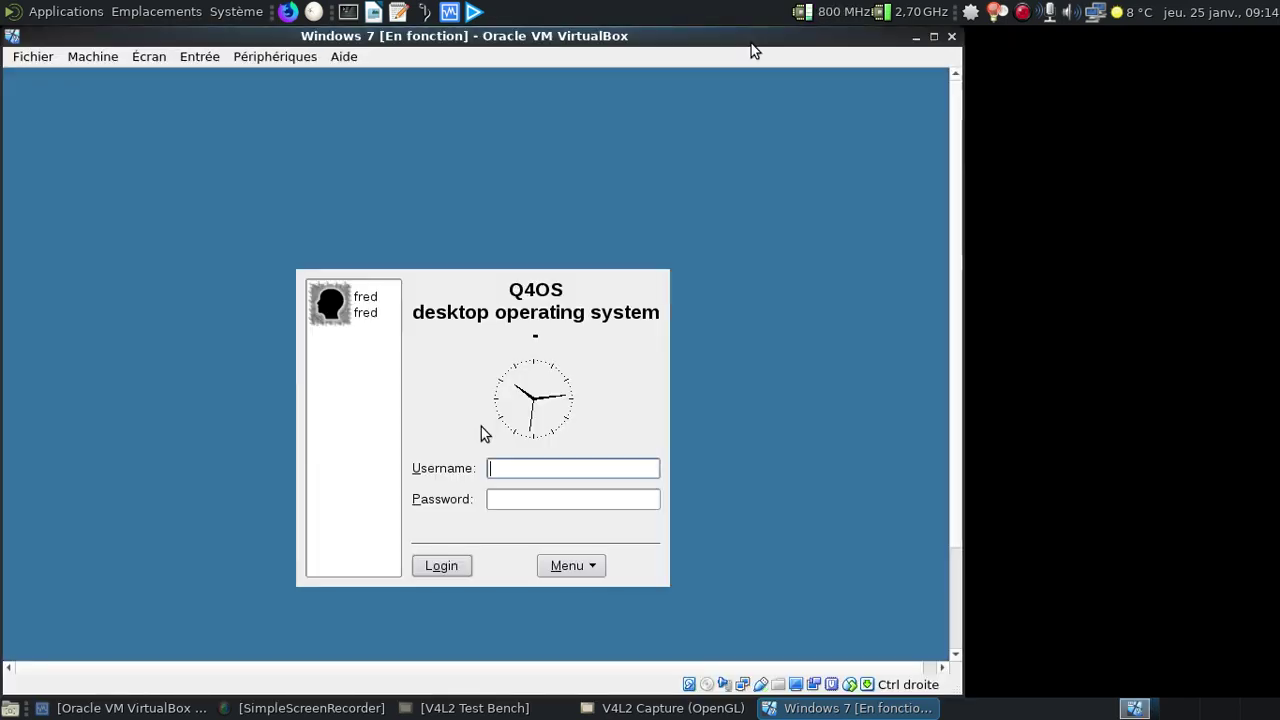
Log into Q4OS as the new user with its password and accept the French language pack
{"action": "left_click_drag", "start_coordinate": [683, 41], "coordinate": [943, 41]}
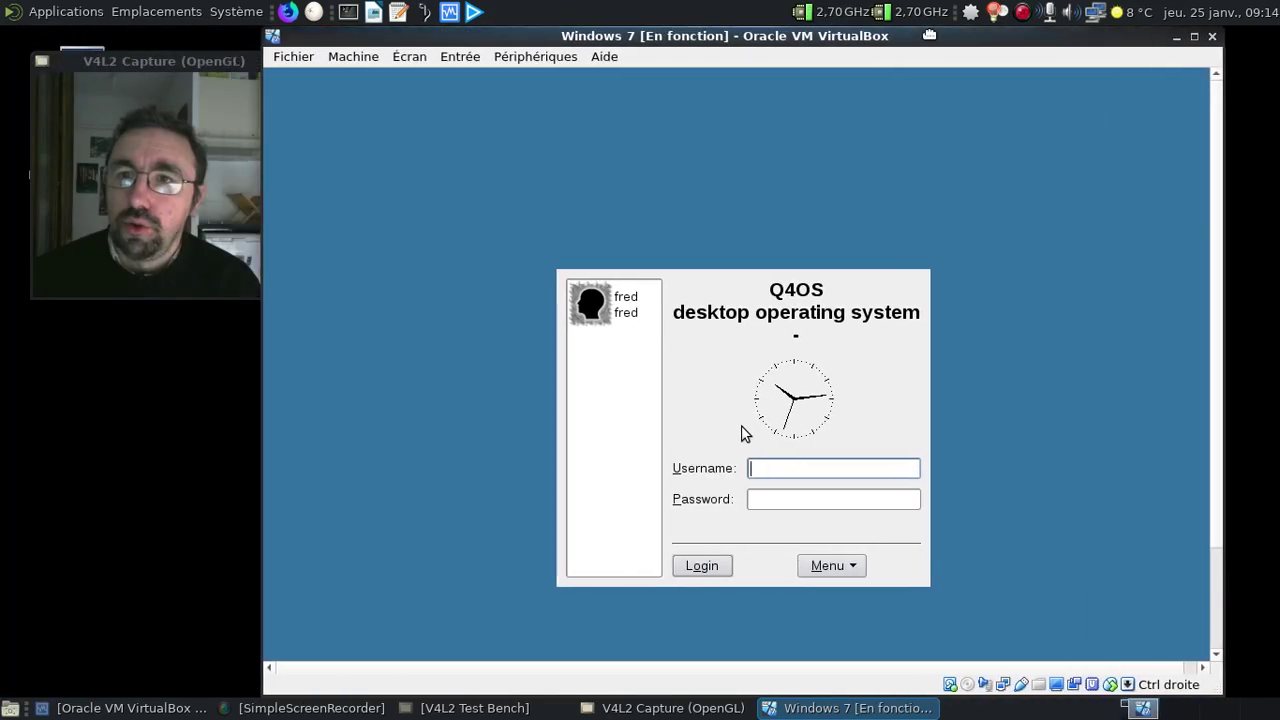
{"action": "left_click", "coordinate": [632, 300]}
{"action": "type", "text": "********"}
{"action": "key", "text": "Return"}
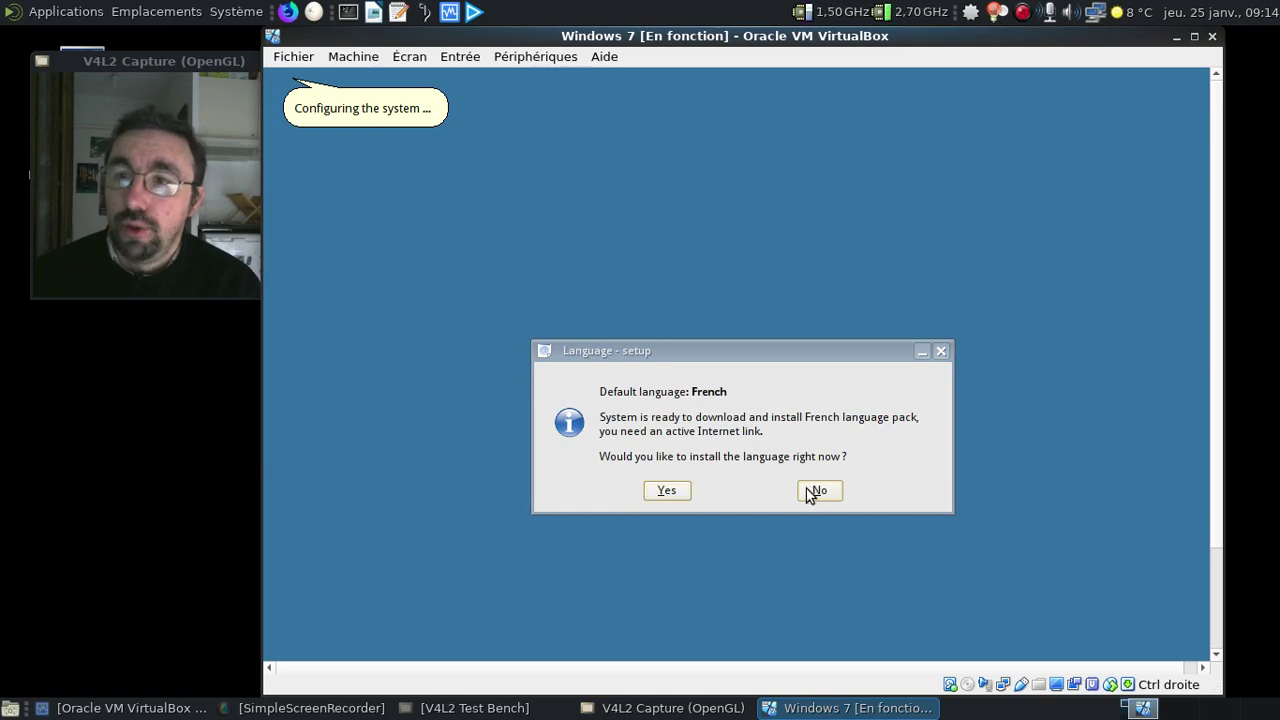
{"action": "left_click", "coordinate": [672, 487]}
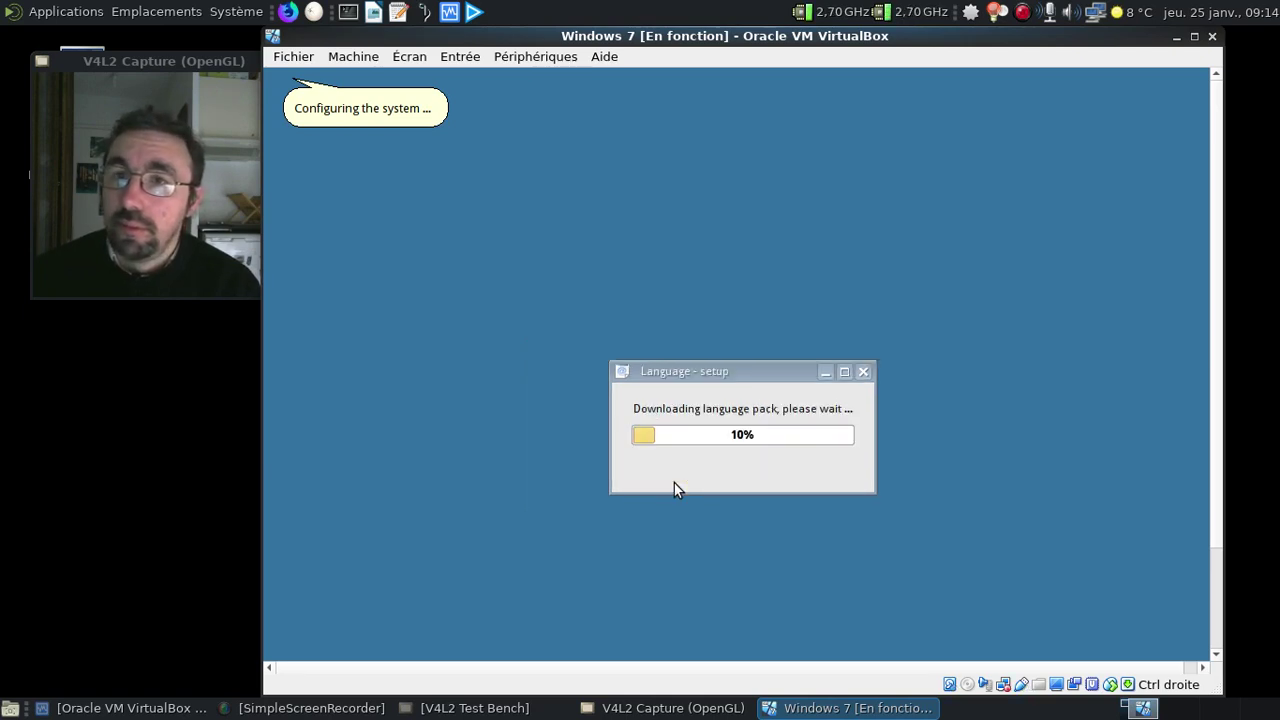
{"action": "left_click", "coordinate": [420, 112]}
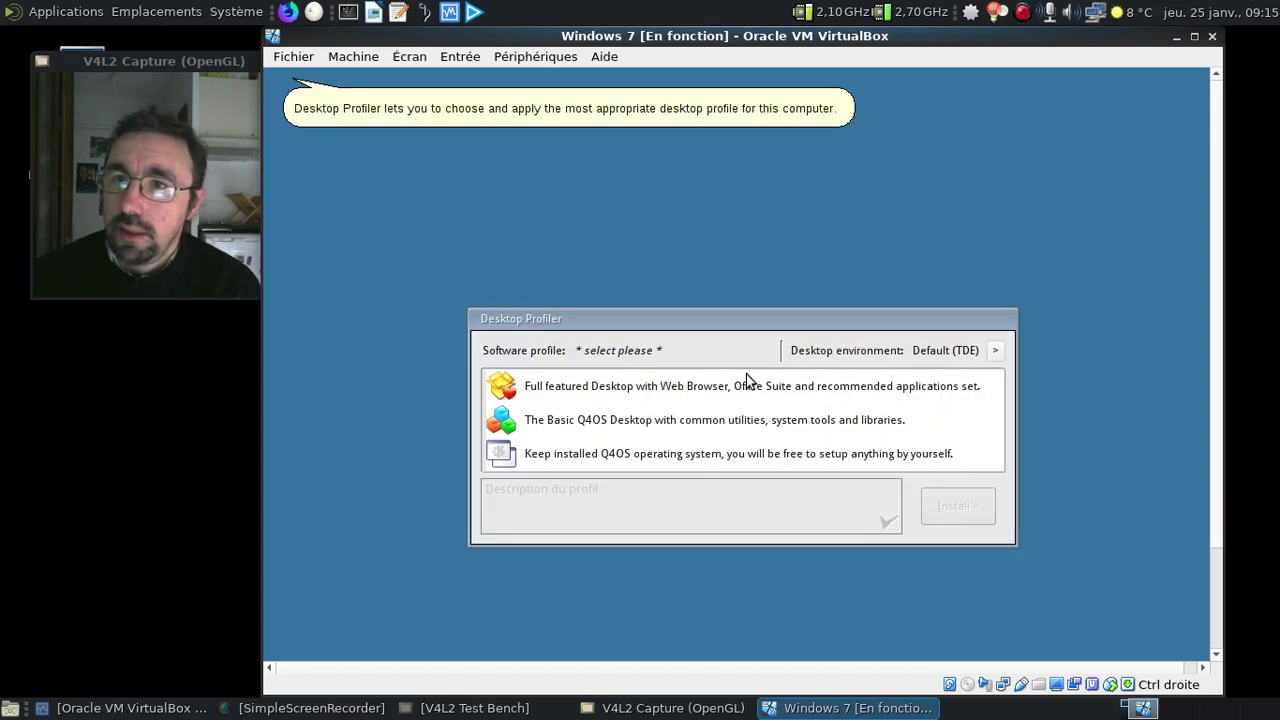
Choose the Full featured Desktop profile in Desktop Profiler and install its 671 packages
{"action": "left_click", "coordinate": [748, 100]}
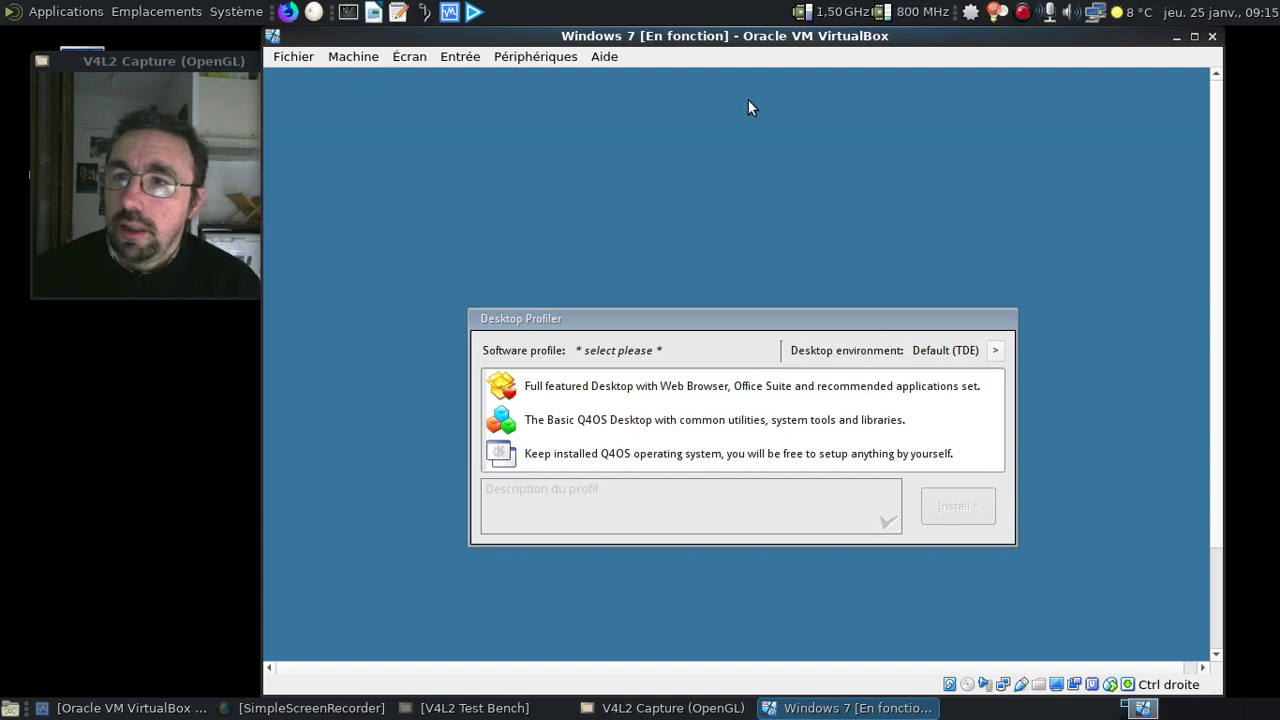
{"action": "left_click", "coordinate": [869, 379]}
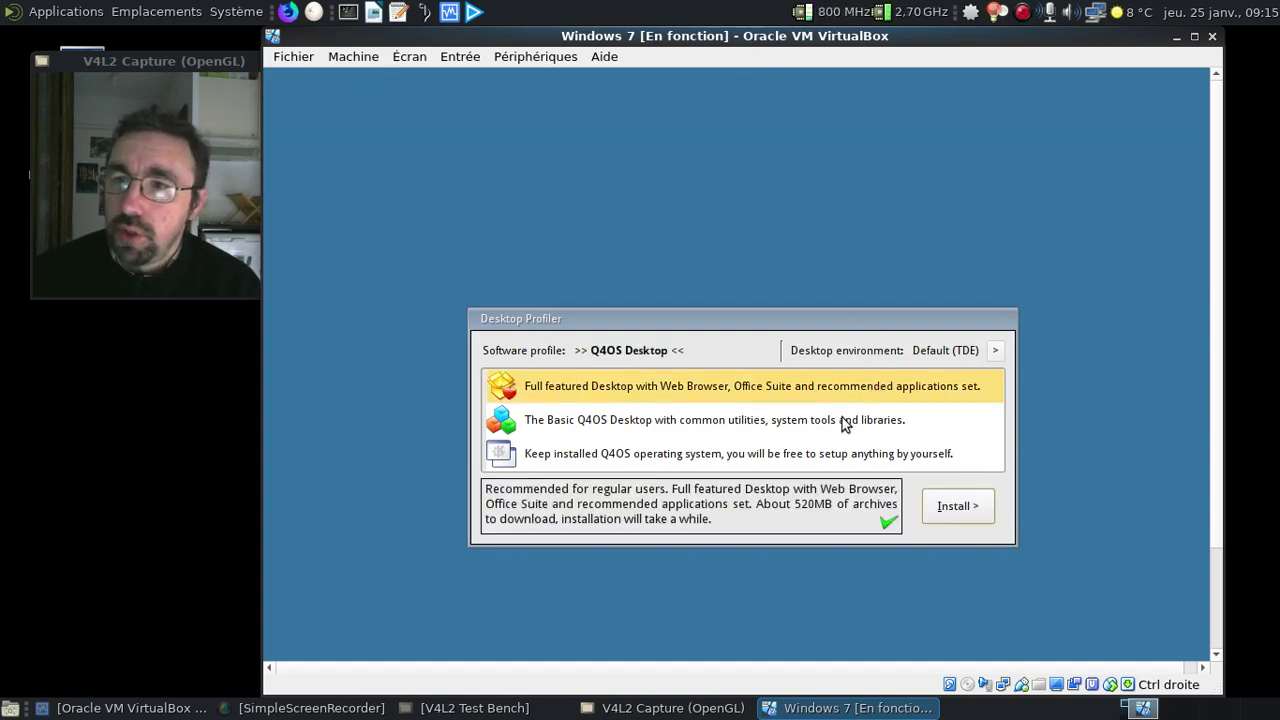
{"action": "left_click", "coordinate": [842, 417]}
{"action": "left_click", "coordinate": [829, 392]}
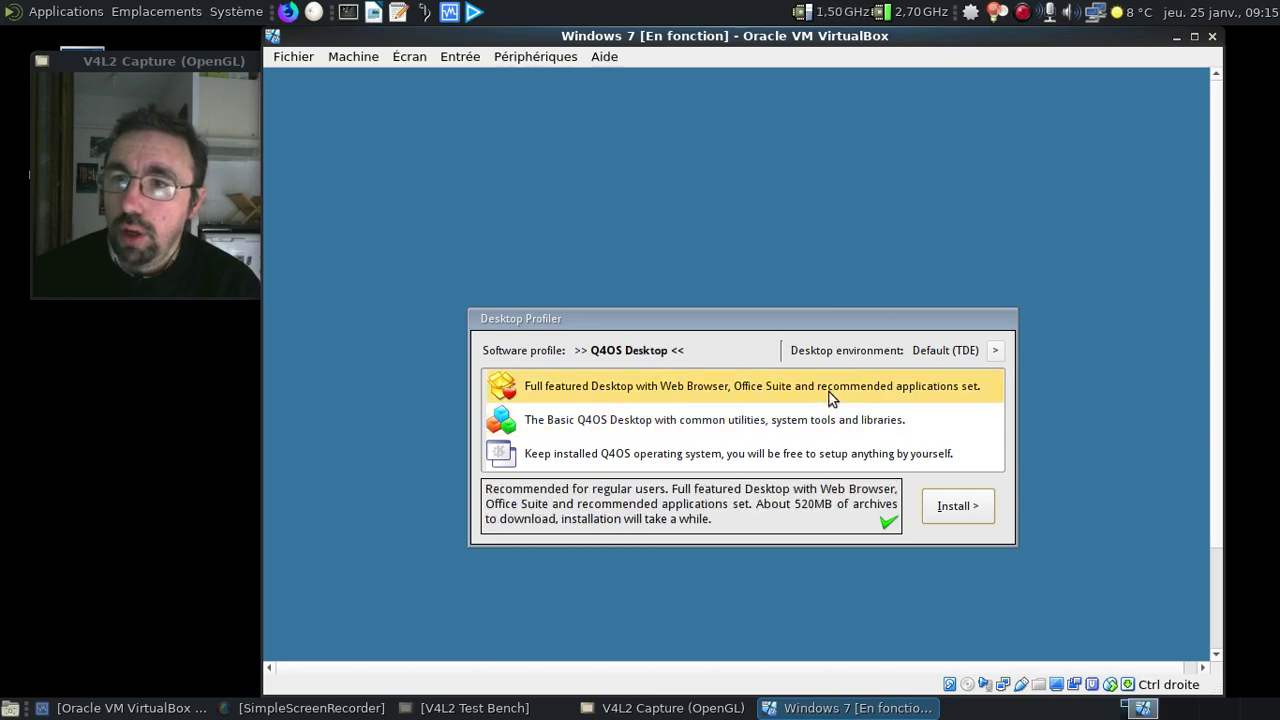
{"action": "left_click", "coordinate": [958, 507]}
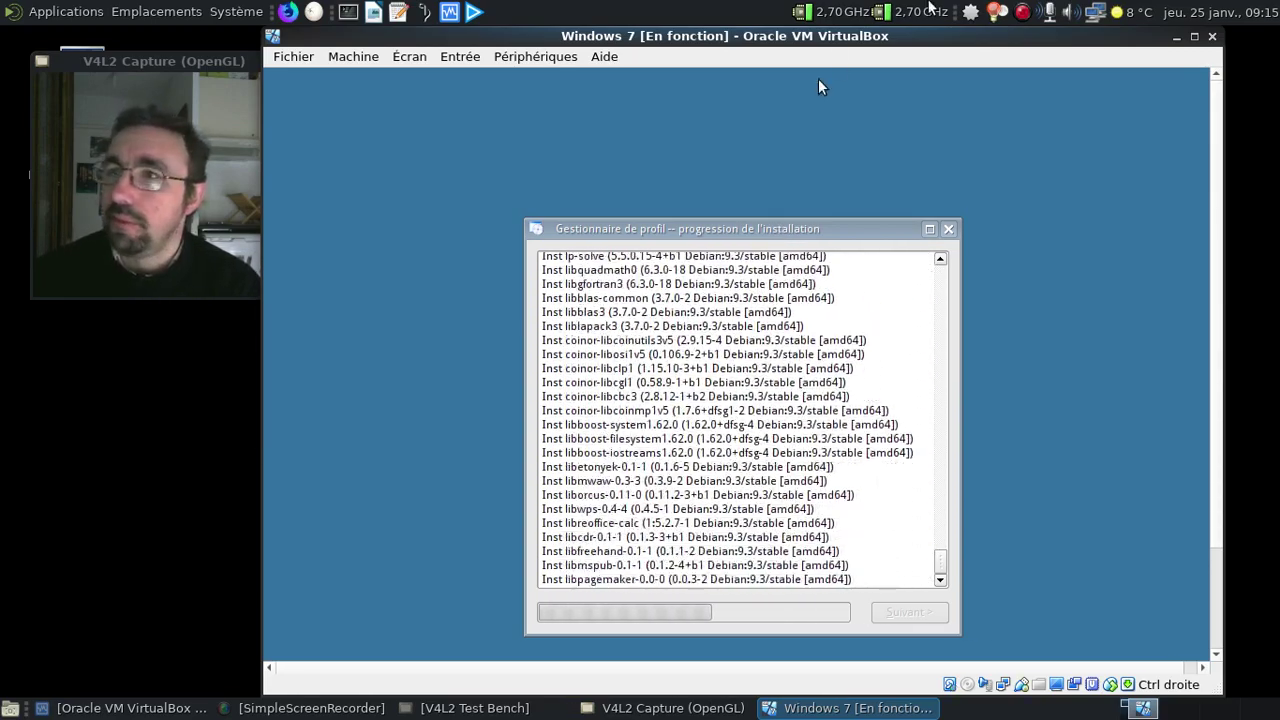
{"action": "left_click", "coordinate": [1022, 12]}
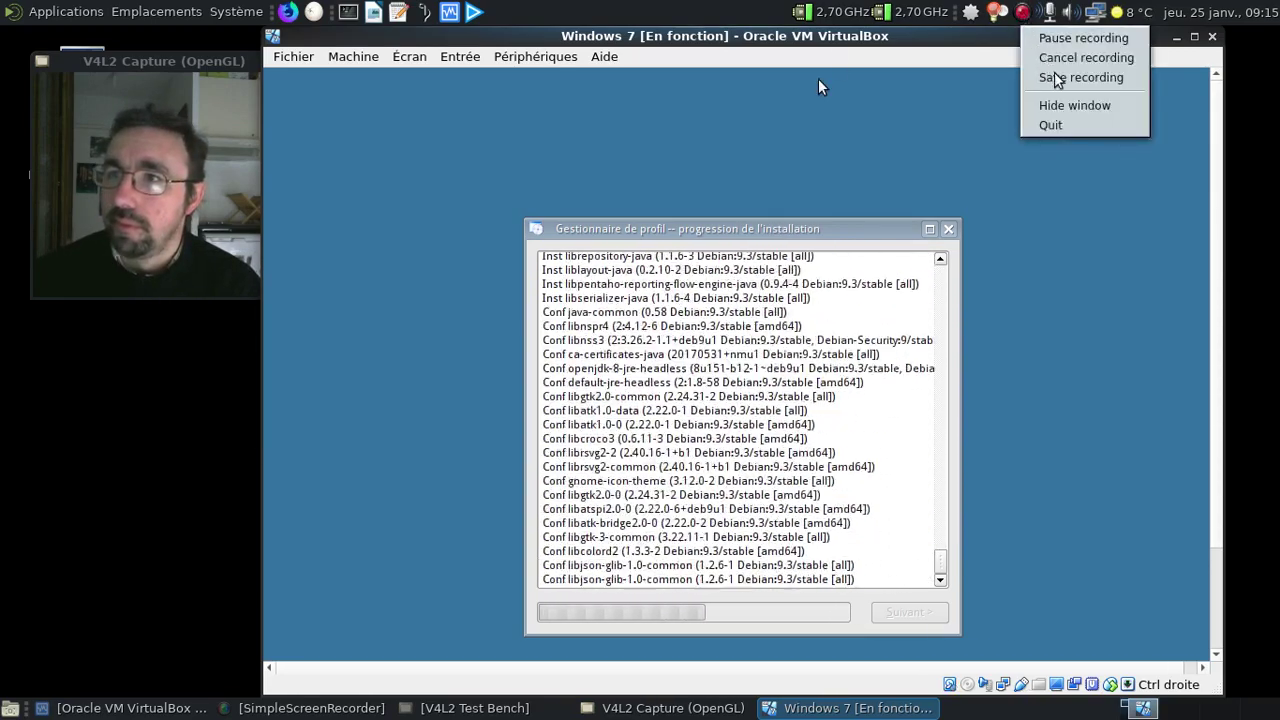
Finish the completed Q4OS profile installation and acknowledge the Congratulations message
{"action": "left_click", "coordinate": [1045, 38]}
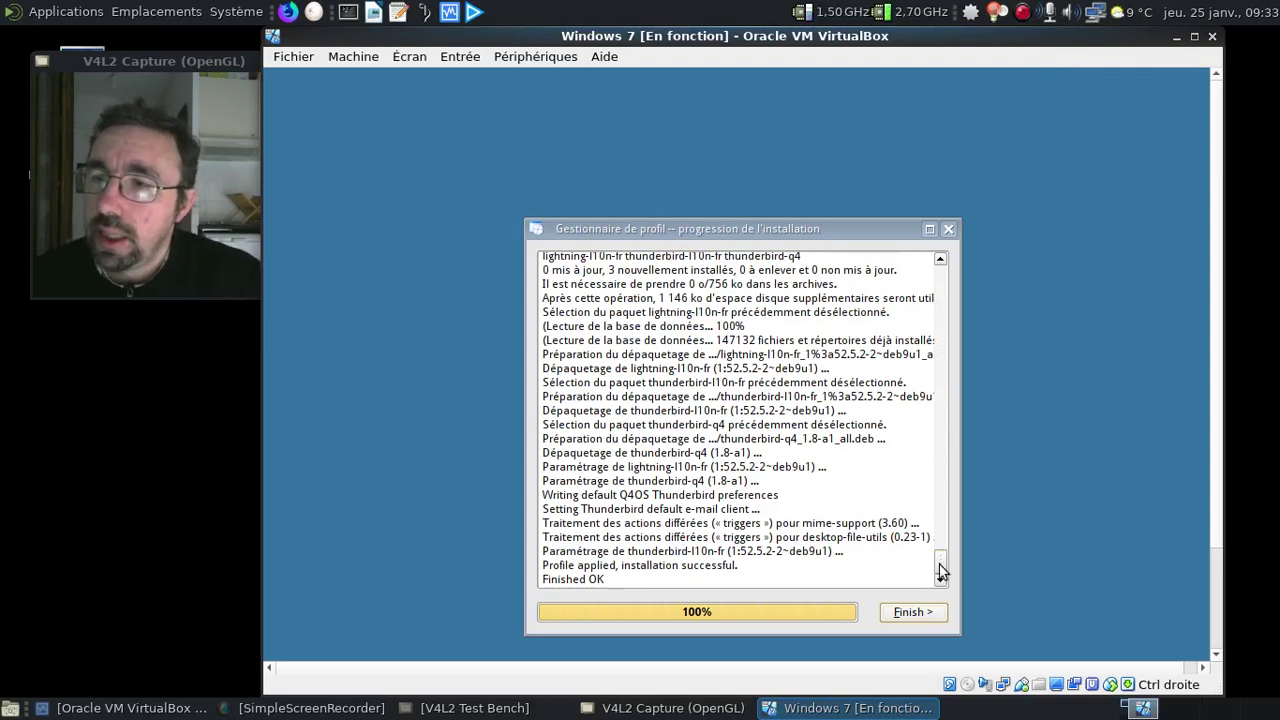
{"action": "left_click", "coordinate": [912, 612]}
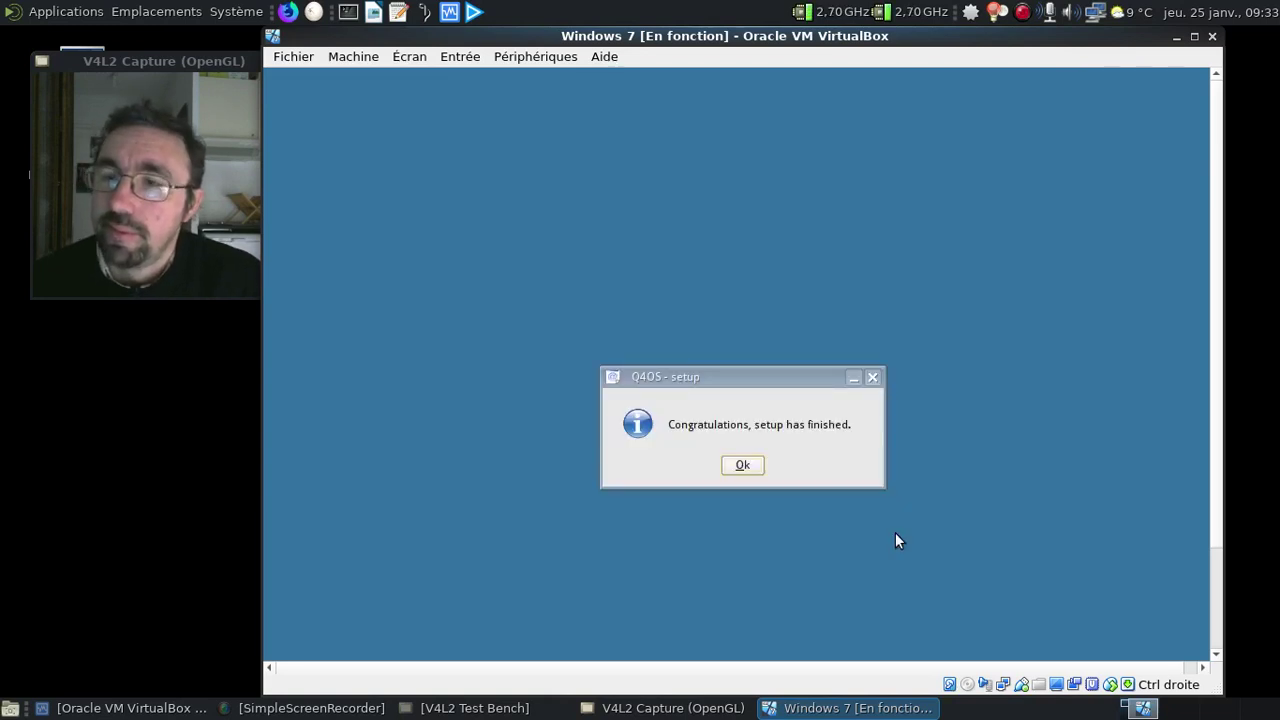
{"action": "left_click", "coordinate": [752, 460]}
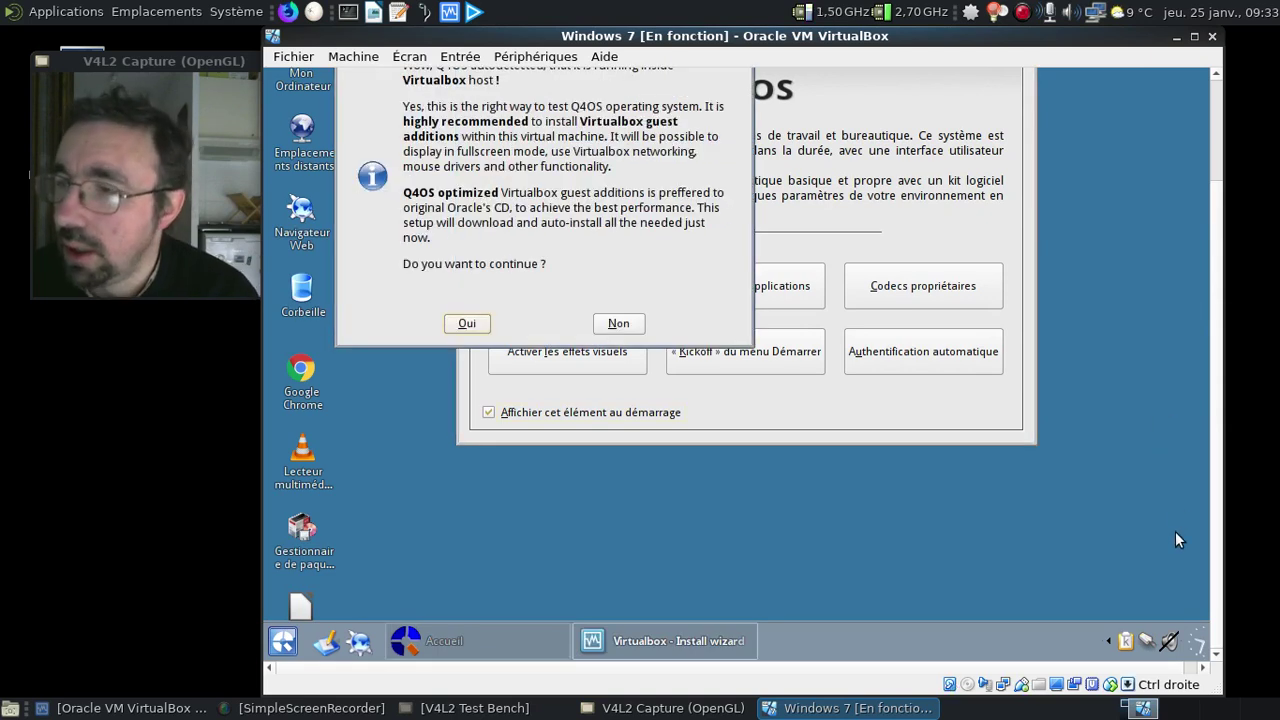
Mute the Q4OS guest's sound from the panel's volume control
{"action": "right_click", "coordinate": [1169, 642]}
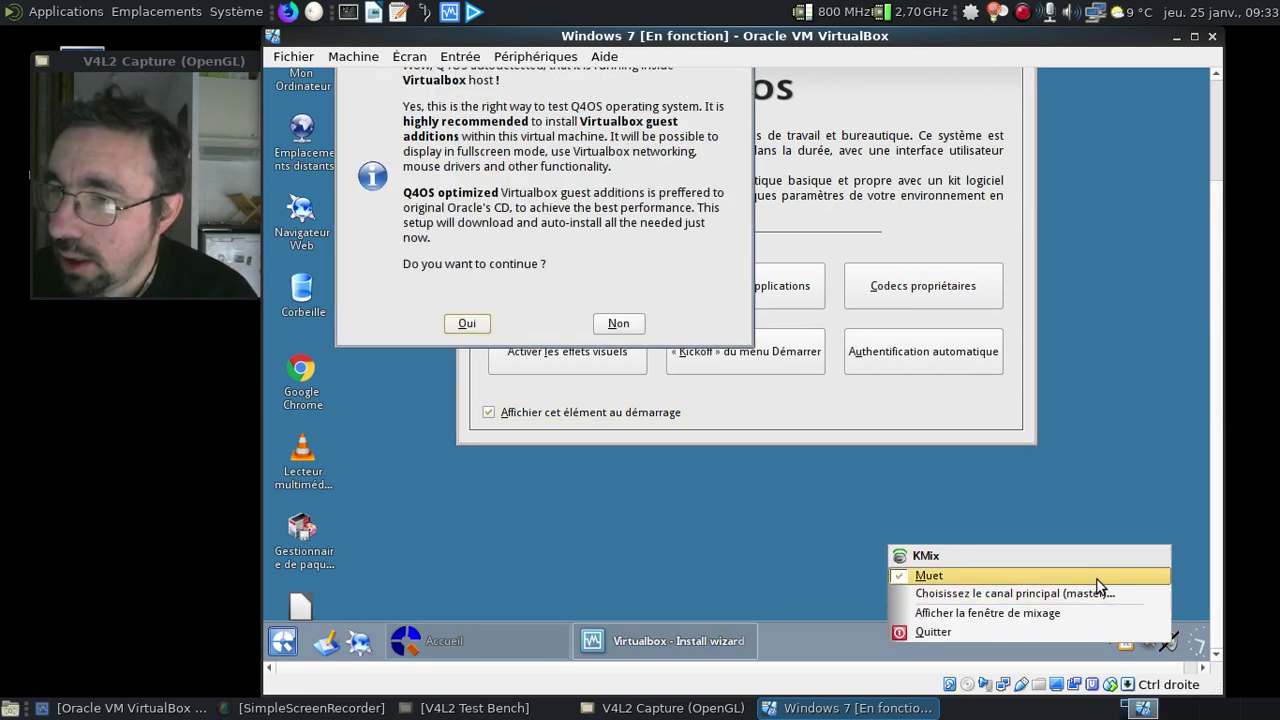
{"action": "left_click", "coordinate": [1096, 577]}
{"action": "left_click", "coordinate": [1171, 643]}
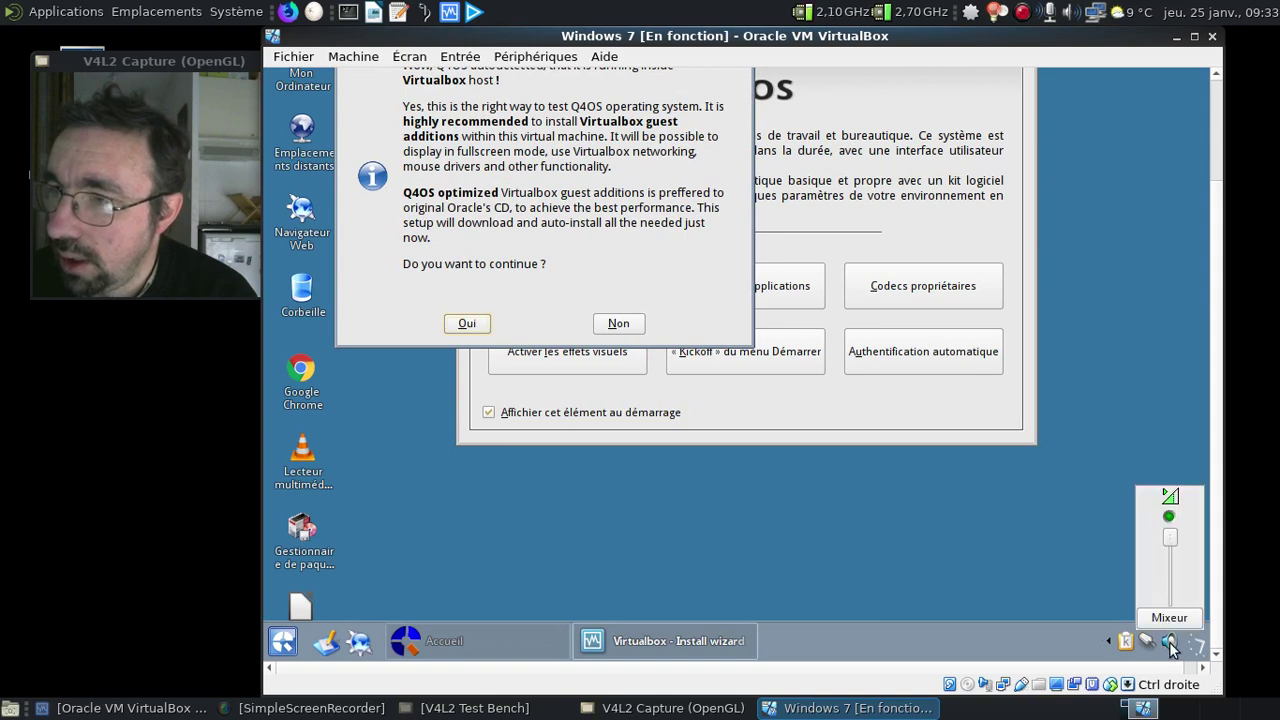
{"action": "left_click", "coordinate": [1102, 554]}
Decline the guest additions, asking for a reminder at next login, and close the Q4OS welcome window
{"action": "left_click", "coordinate": [632, 326]}
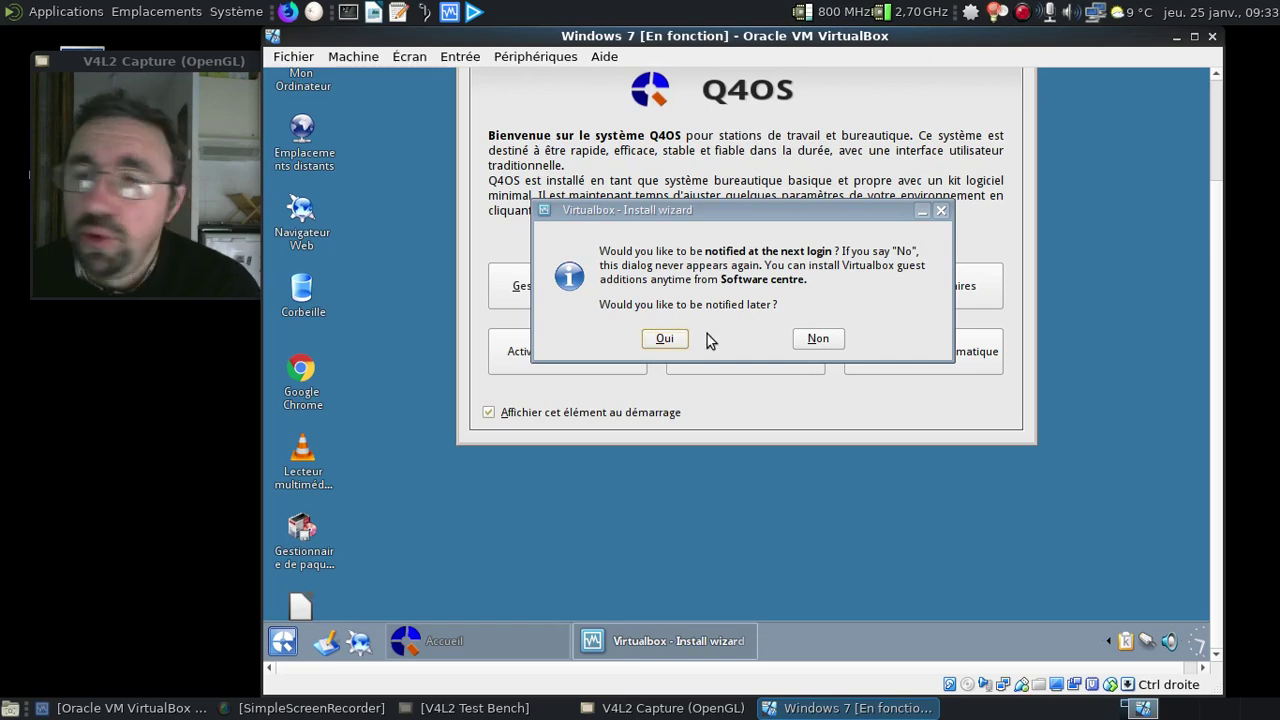
{"action": "left_click", "coordinate": [663, 340]}
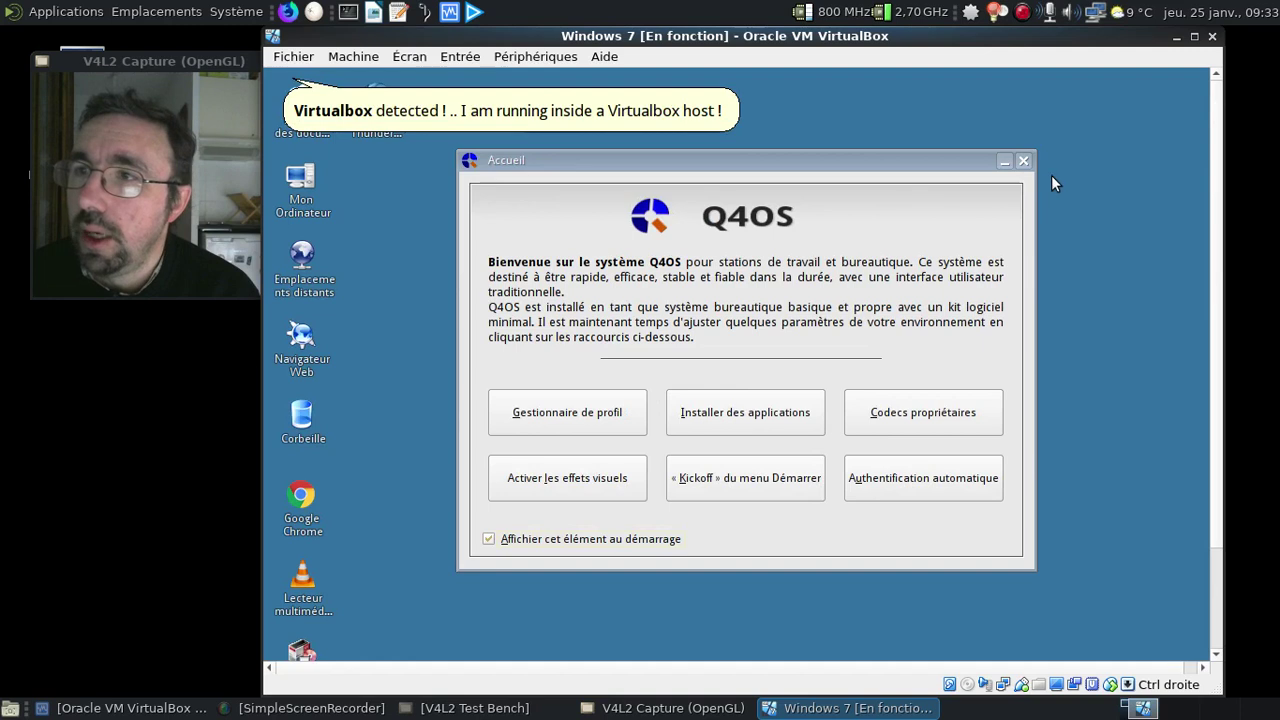
{"action": "left_click", "coordinate": [1024, 160]}
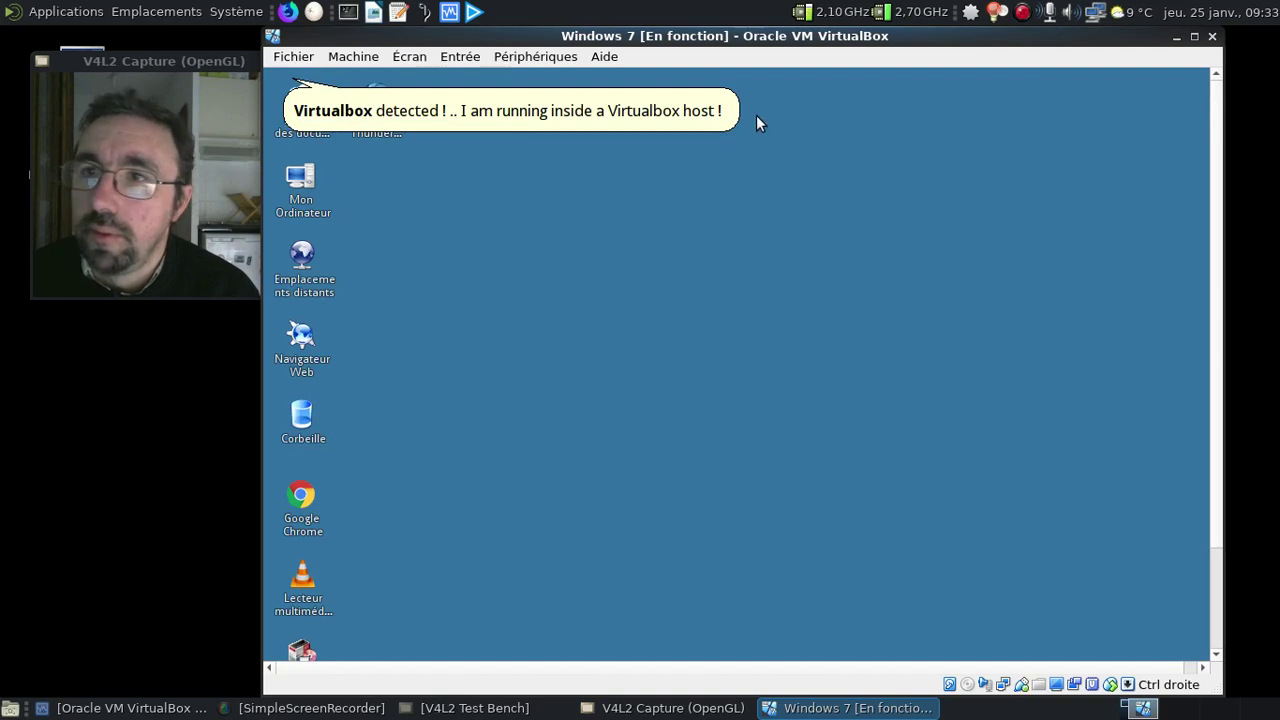
{"action": "left_click", "coordinate": [298, 177]}
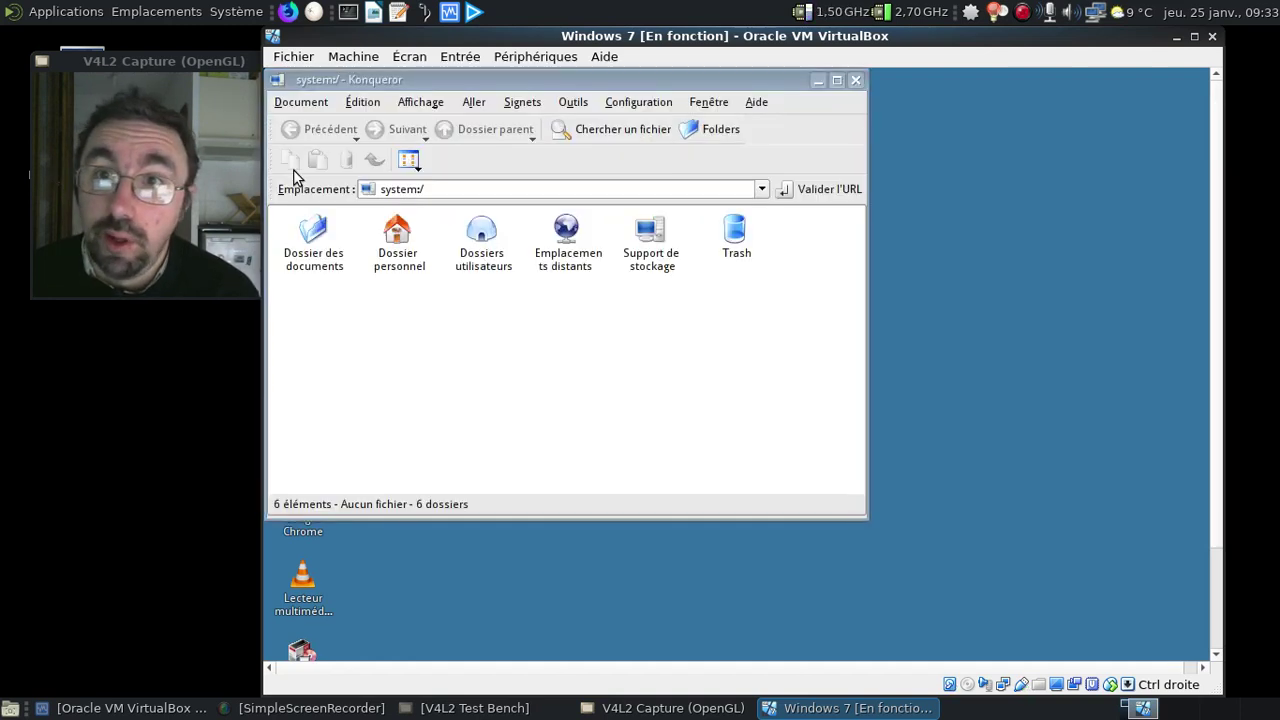
{"action": "left_click", "coordinate": [855, 80]}
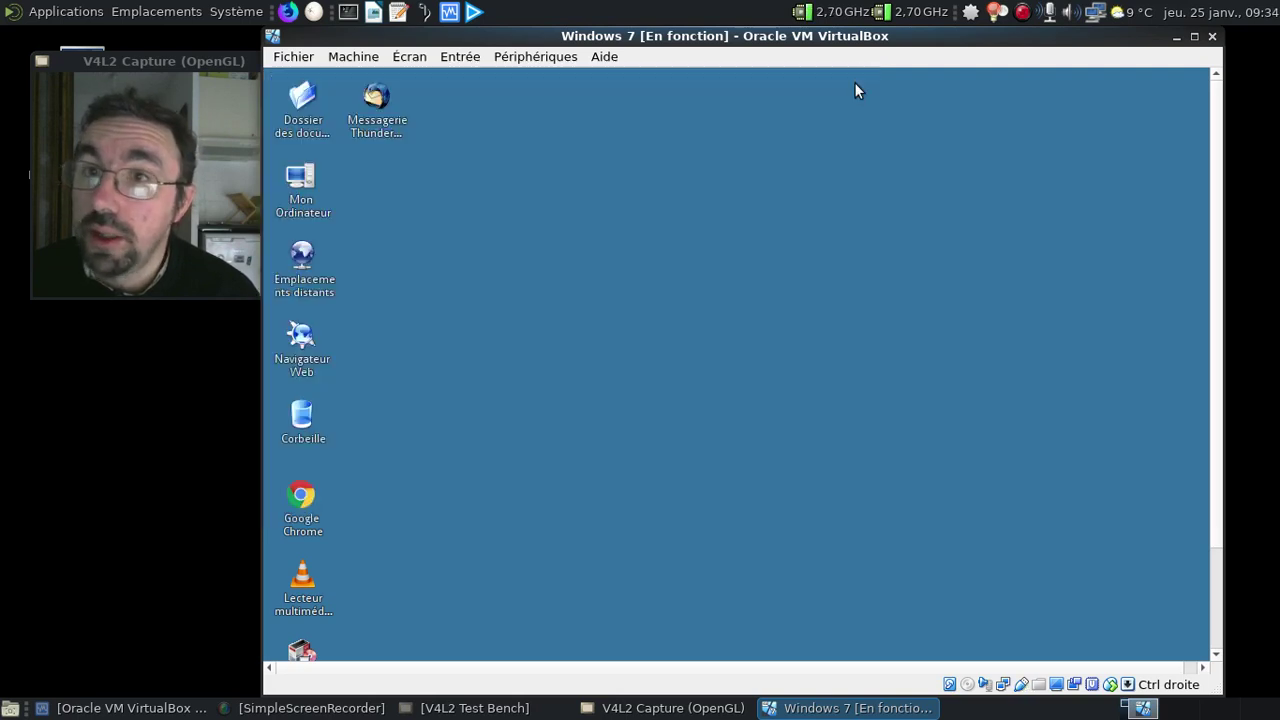
{"action": "left_click", "coordinate": [308, 514]}
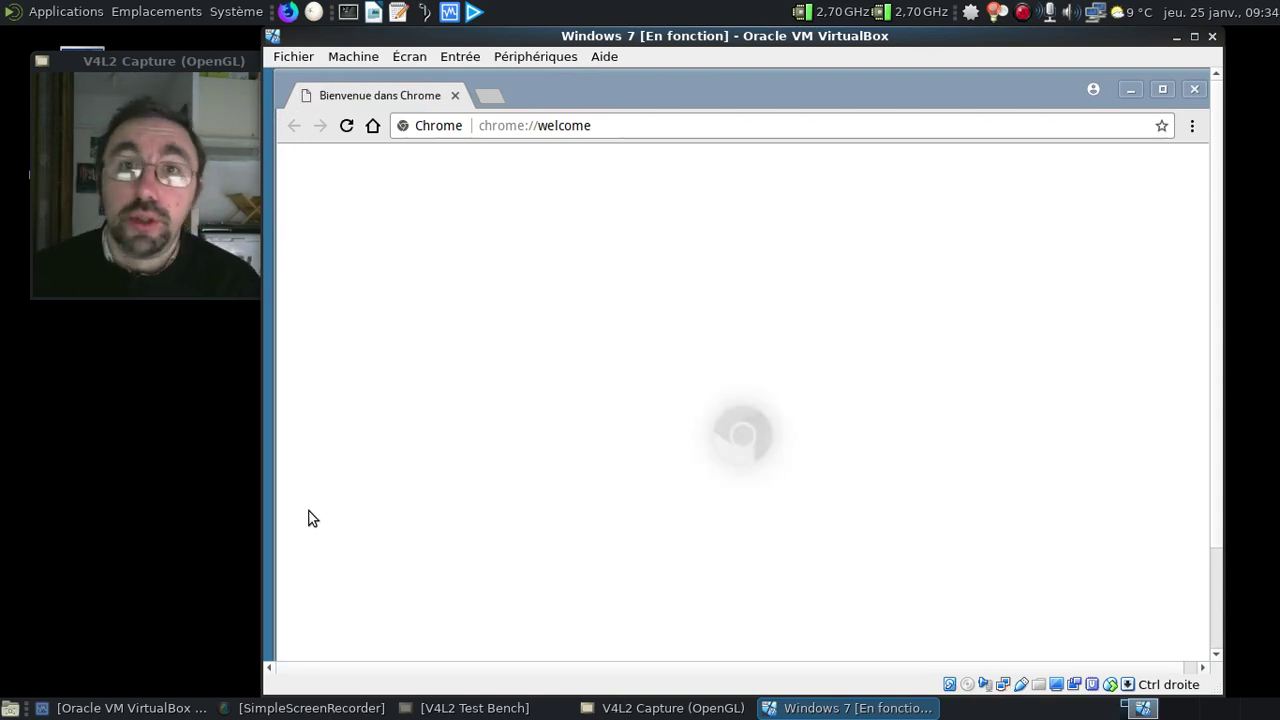
{"action": "left_click", "coordinate": [609, 126]}
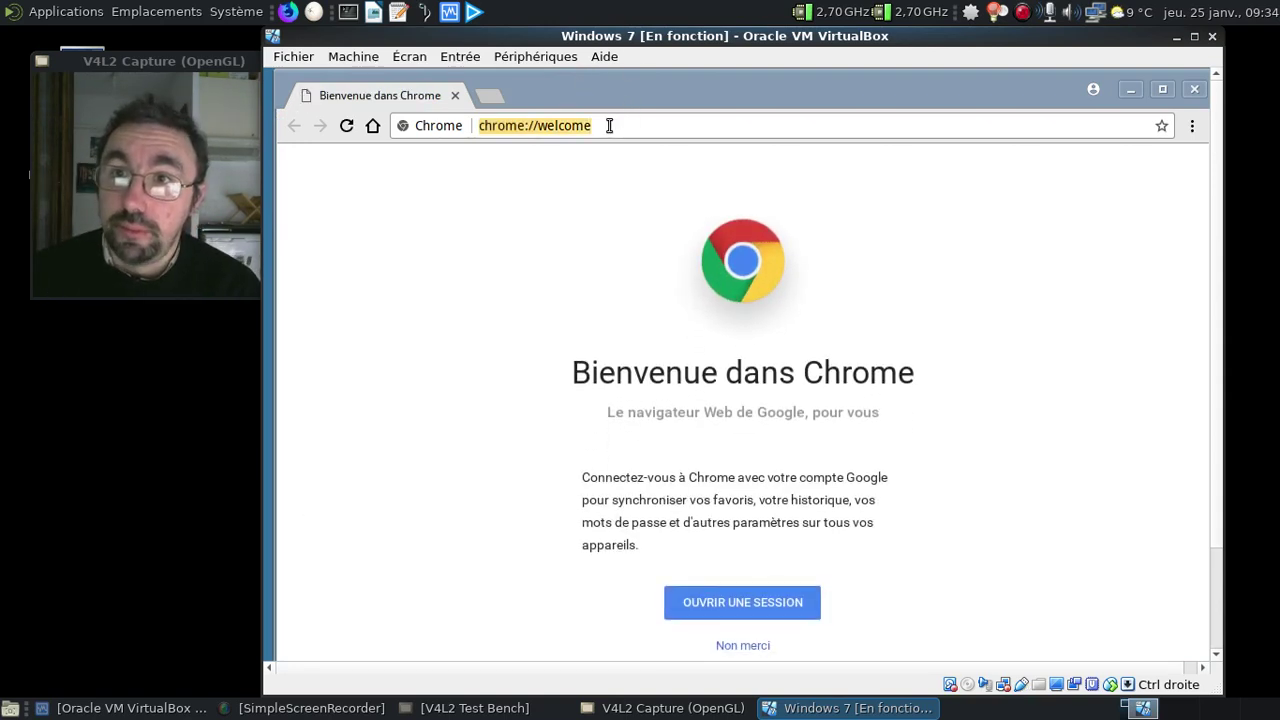
{"action": "type", "text": "q4os.org"}
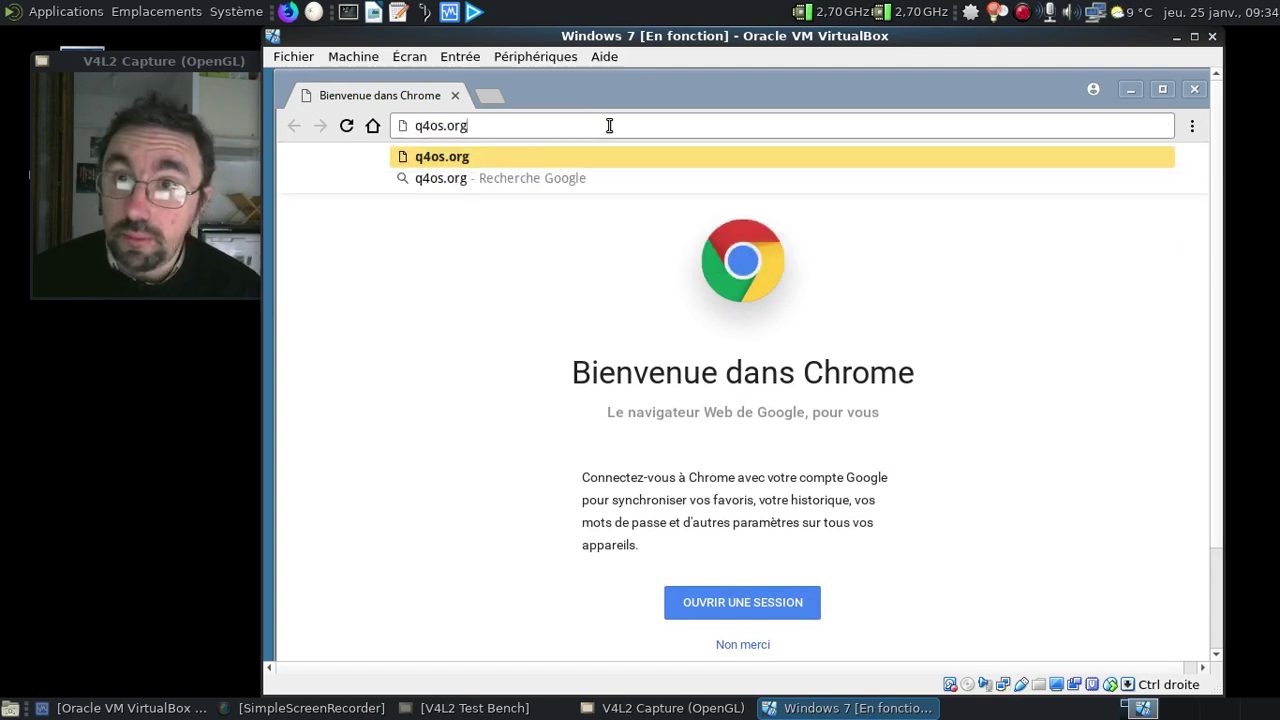
{"action": "key", "text": "Return"}
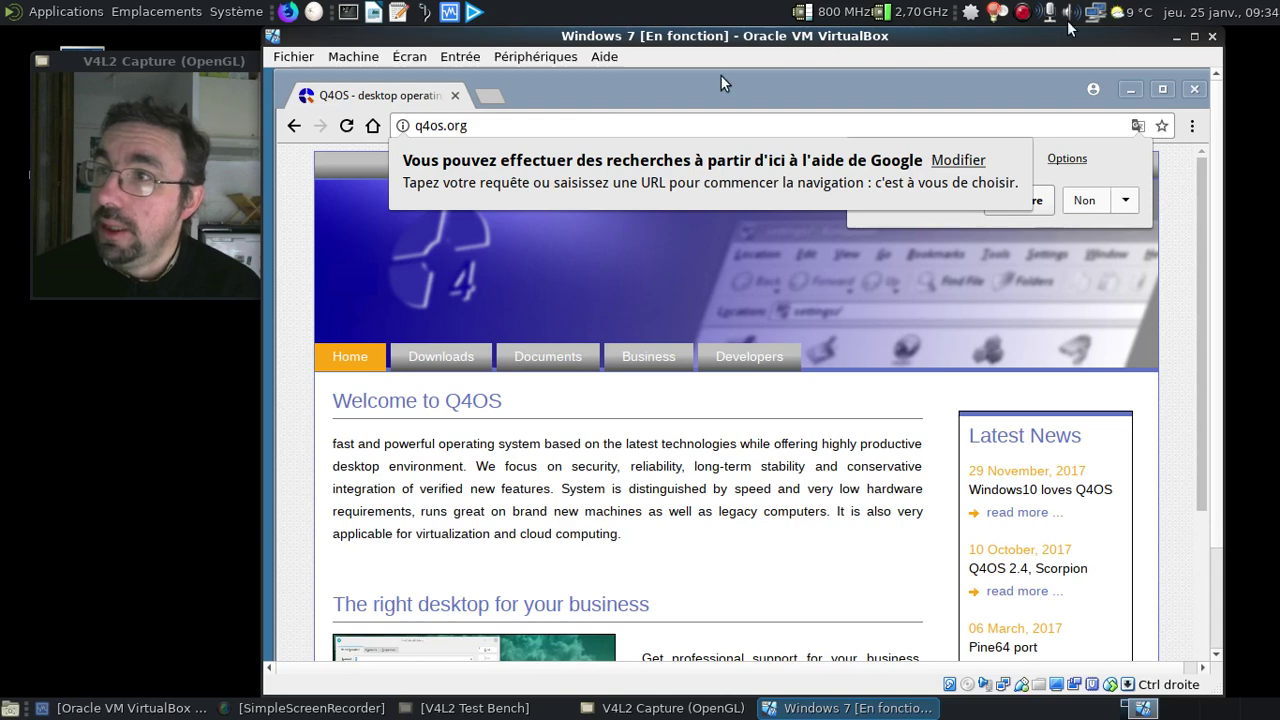
{"action": "left_click", "coordinate": [1192, 91]}
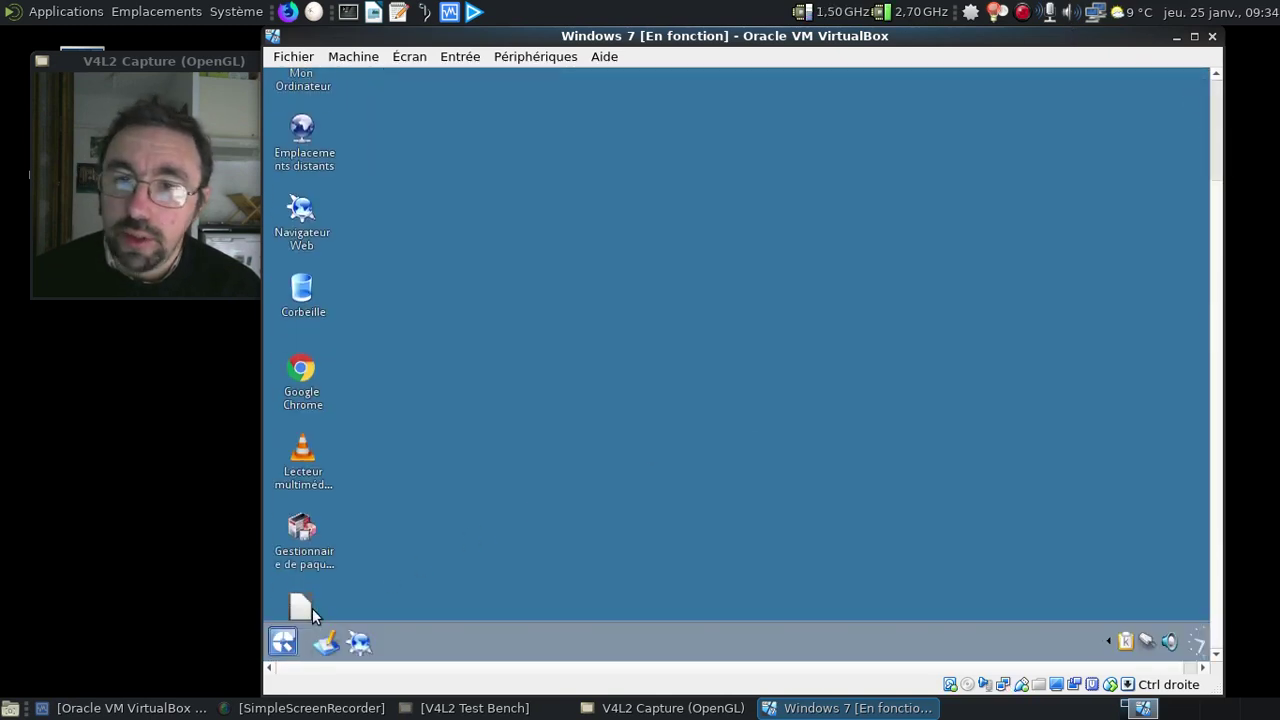
Restart the Q4OS guest with Redémarrer l'ordinateur from the applications menu's end-session choices
{"action": "left_click", "coordinate": [283, 640]}
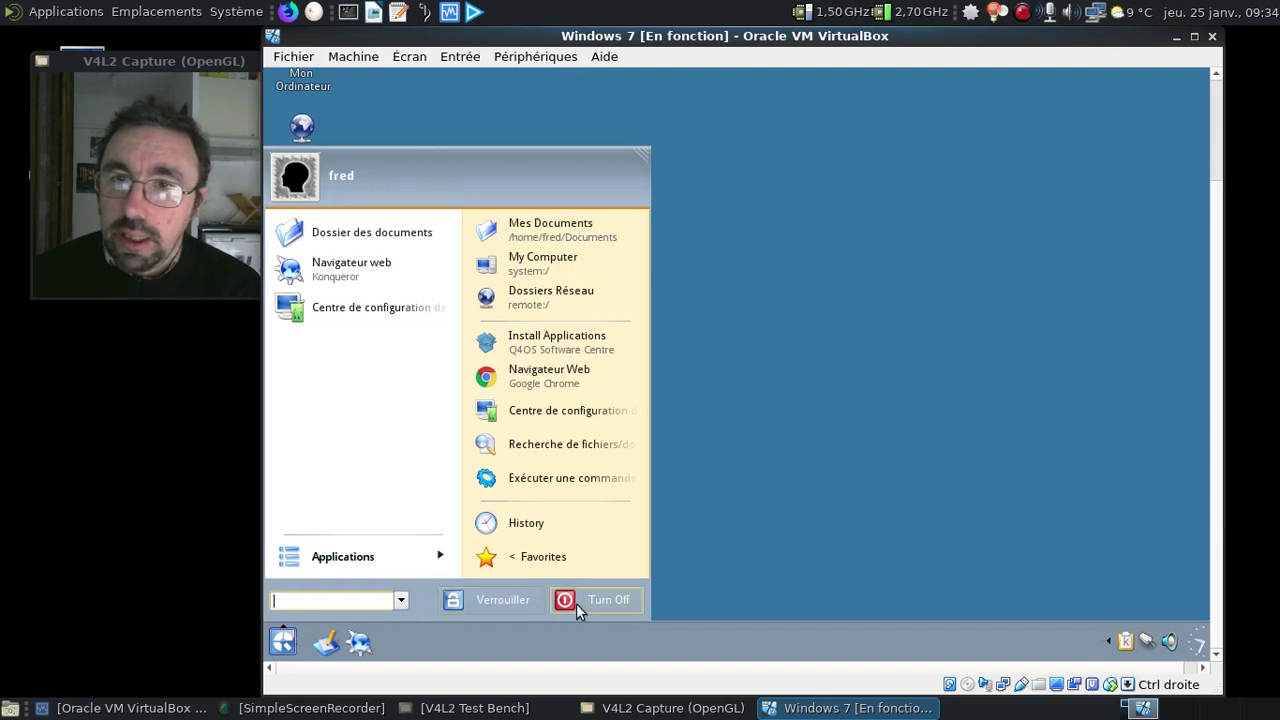
{"action": "left_click", "coordinate": [576, 603]}
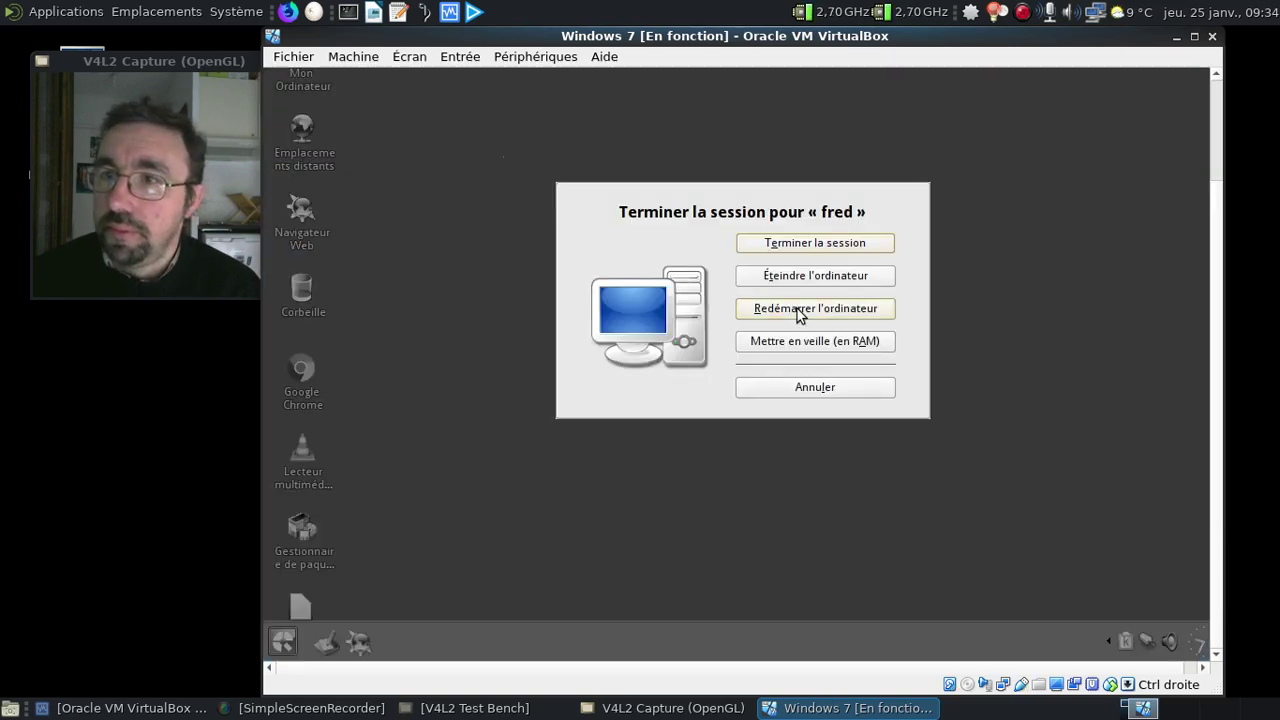
{"action": "left_click", "coordinate": [800, 310]}
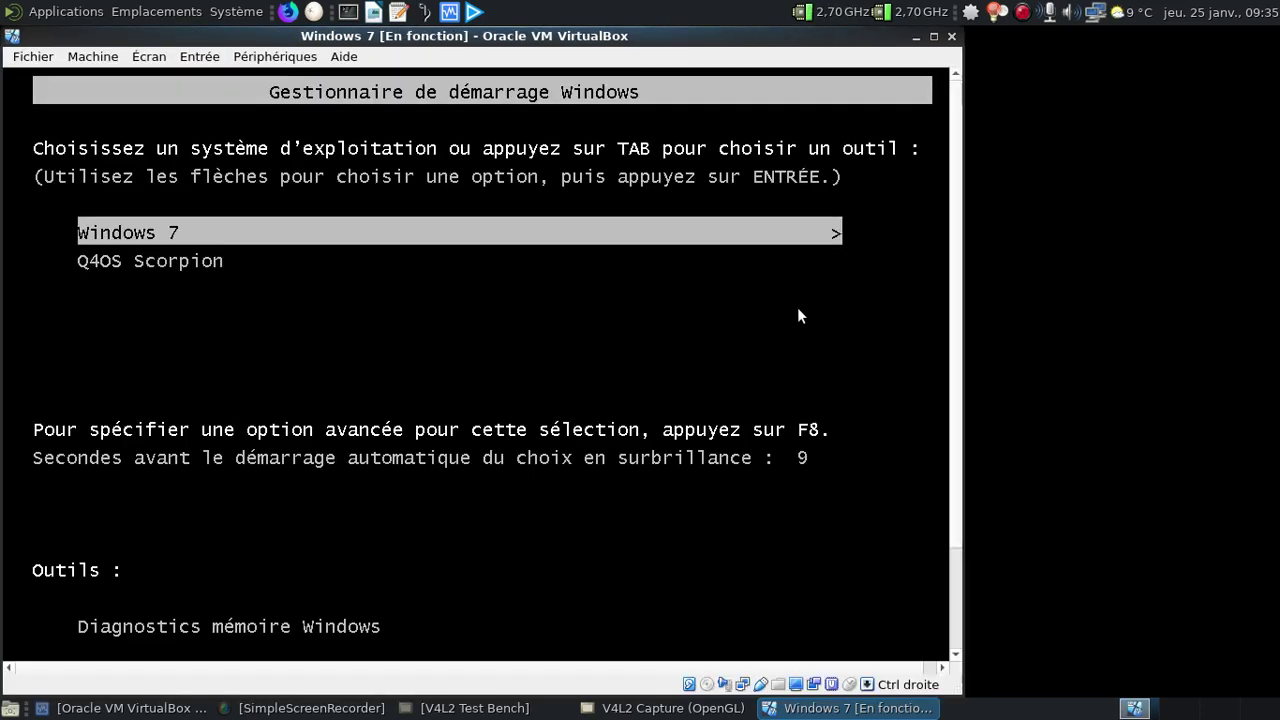
Boot Windows 7 from the boot manager and move the VM window to the right
{"action": "key", "text": "Down"}
{"action": "key", "text": "Up"}
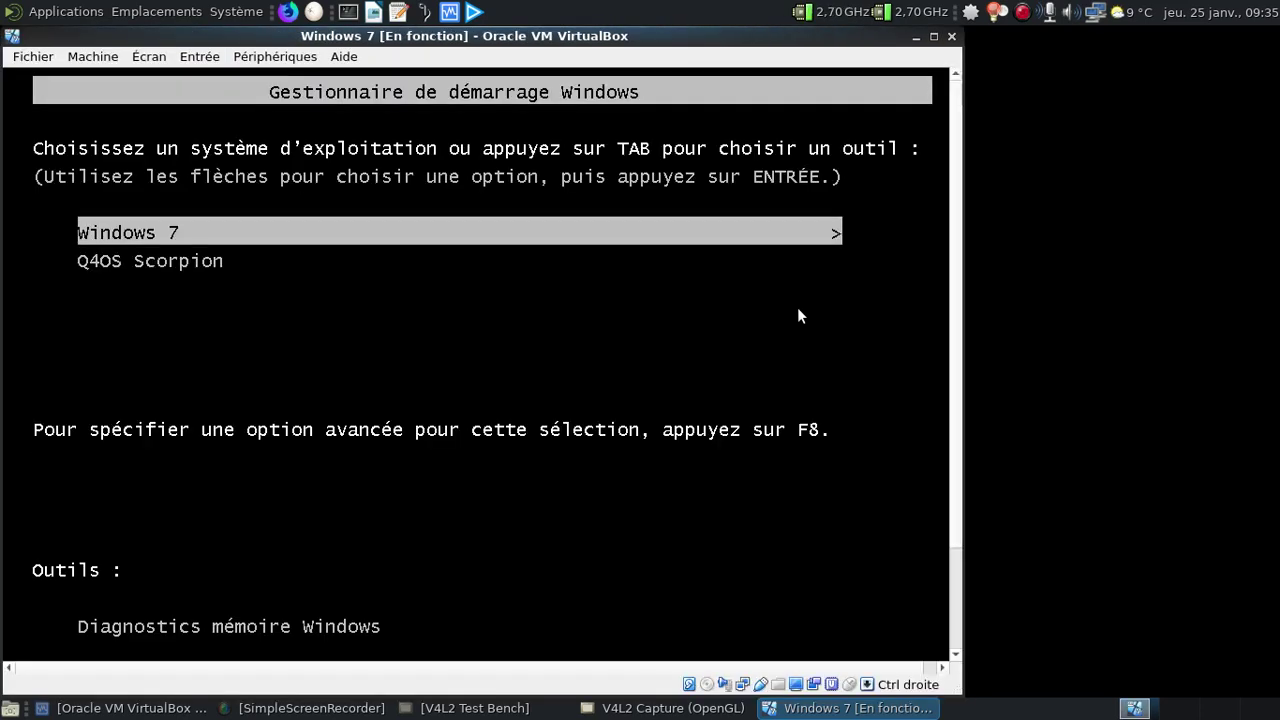
{"action": "key", "text": "Return"}
{"action": "left_click_drag", "start_coordinate": [483, 46], "coordinate": [706, 42]}
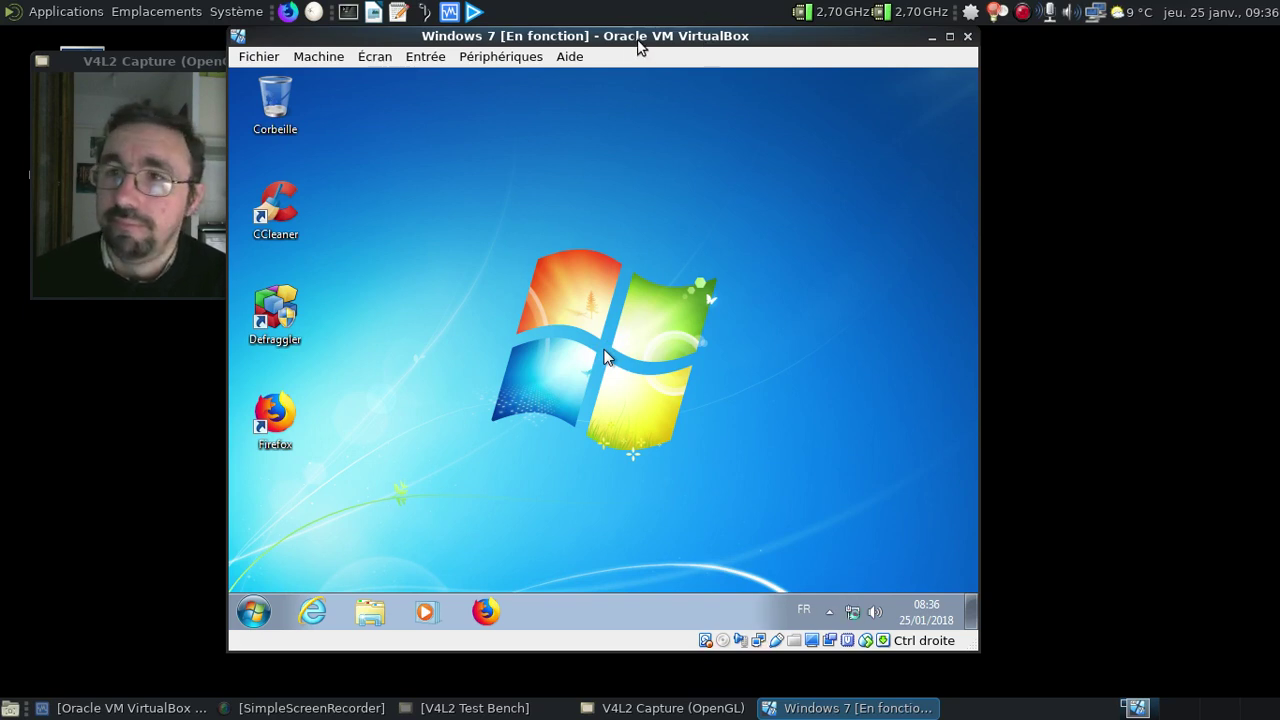
Browse Disque local (C:) in Explorer, past Programmes, into the Program Files (x86) folder
{"action": "left_click_drag", "start_coordinate": [643, 48], "coordinate": [723, 54]}
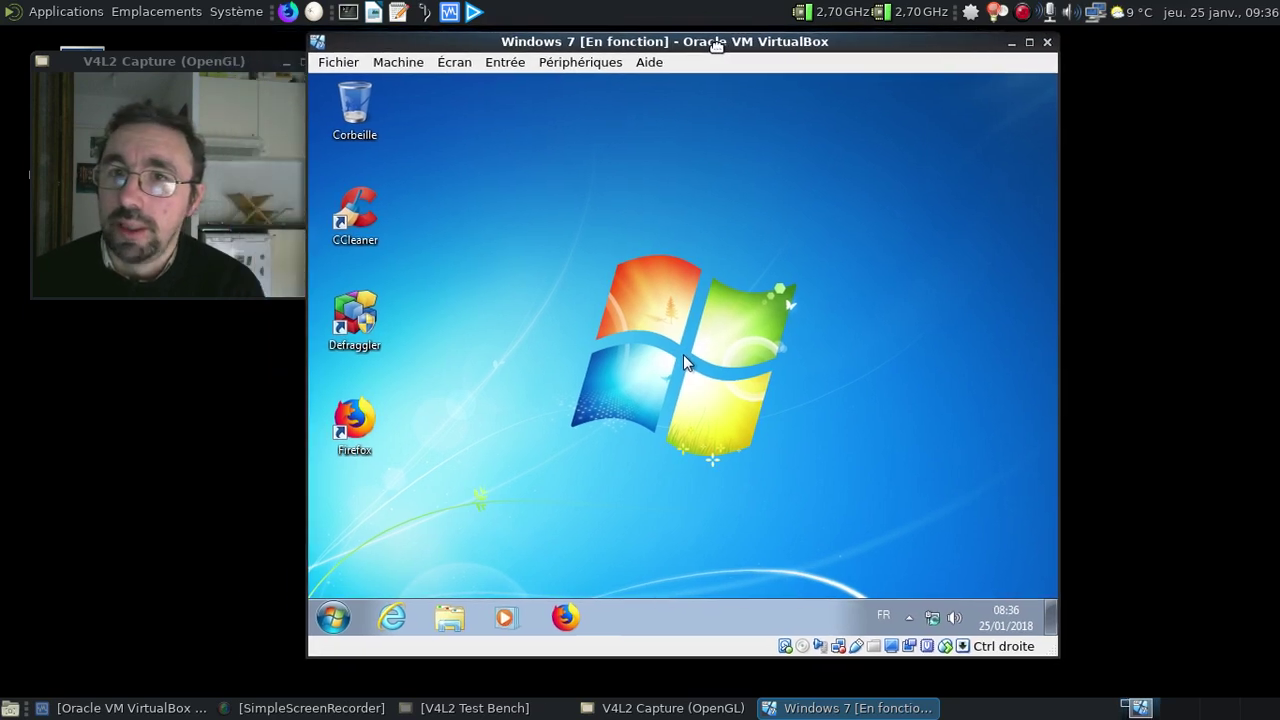
{"action": "left_click", "coordinate": [450, 622]}
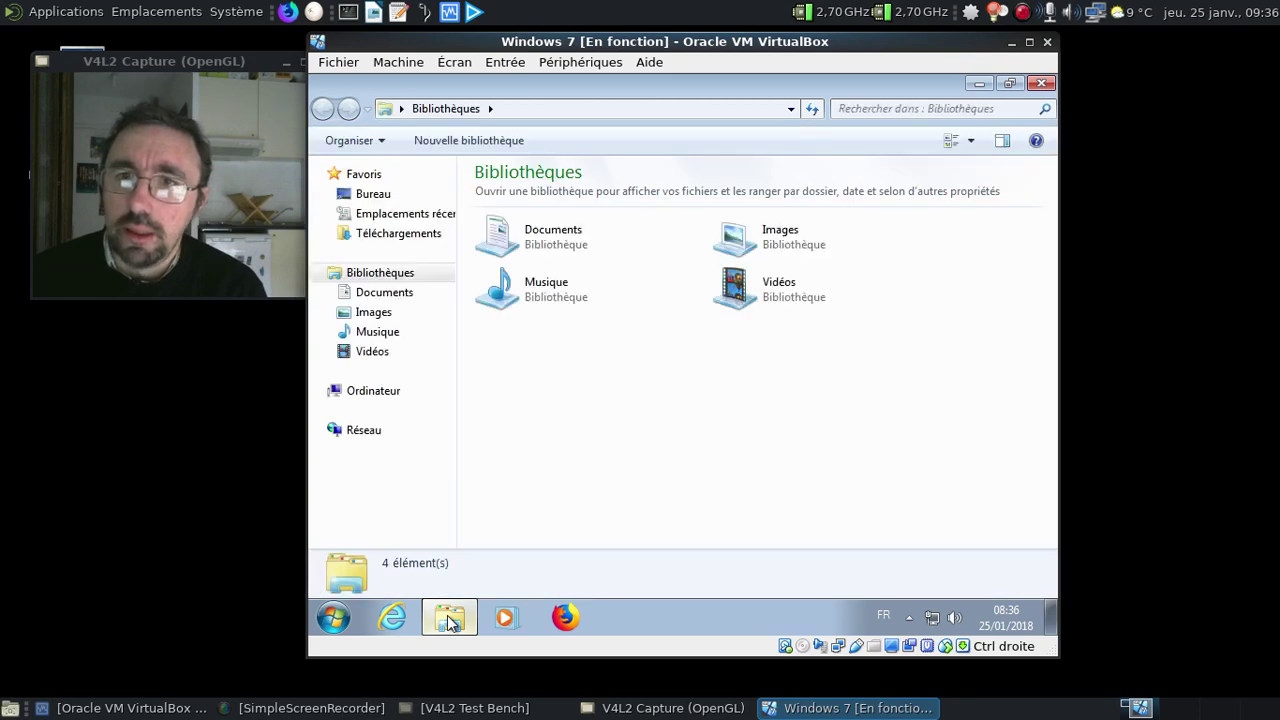
{"action": "left_click", "coordinate": [347, 390]}
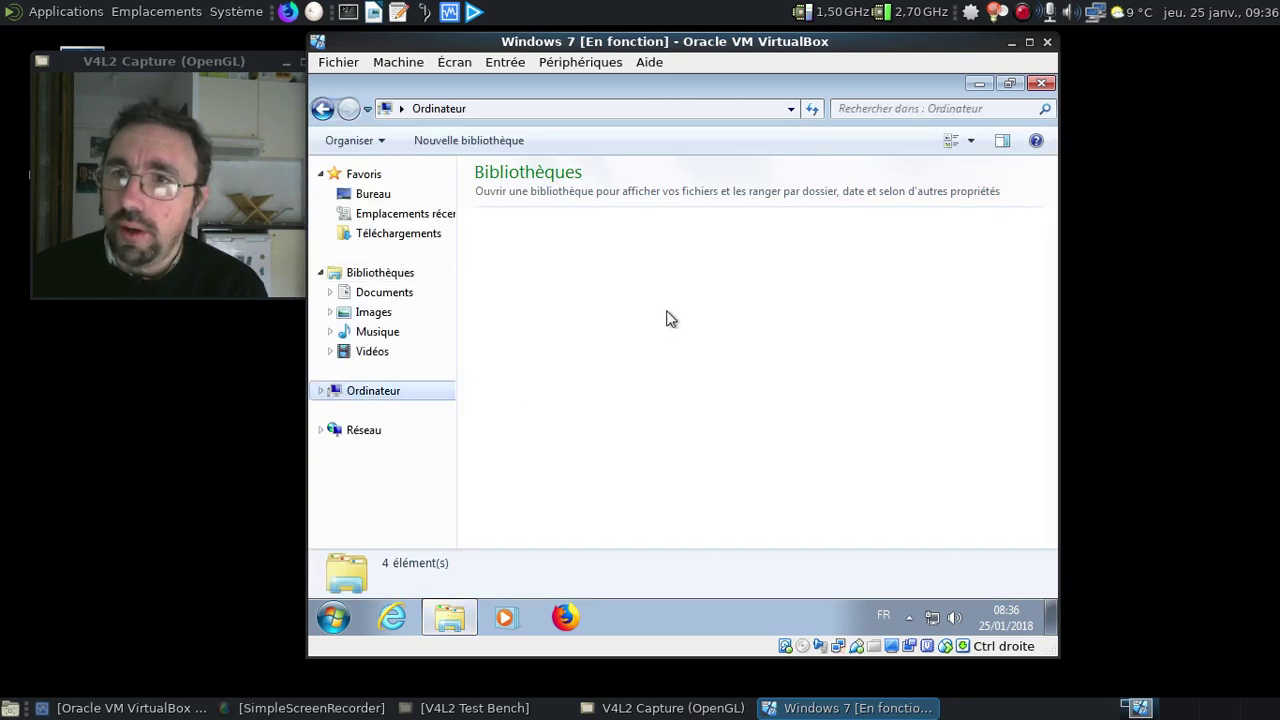
{"action": "left_click", "coordinate": [321, 391]}
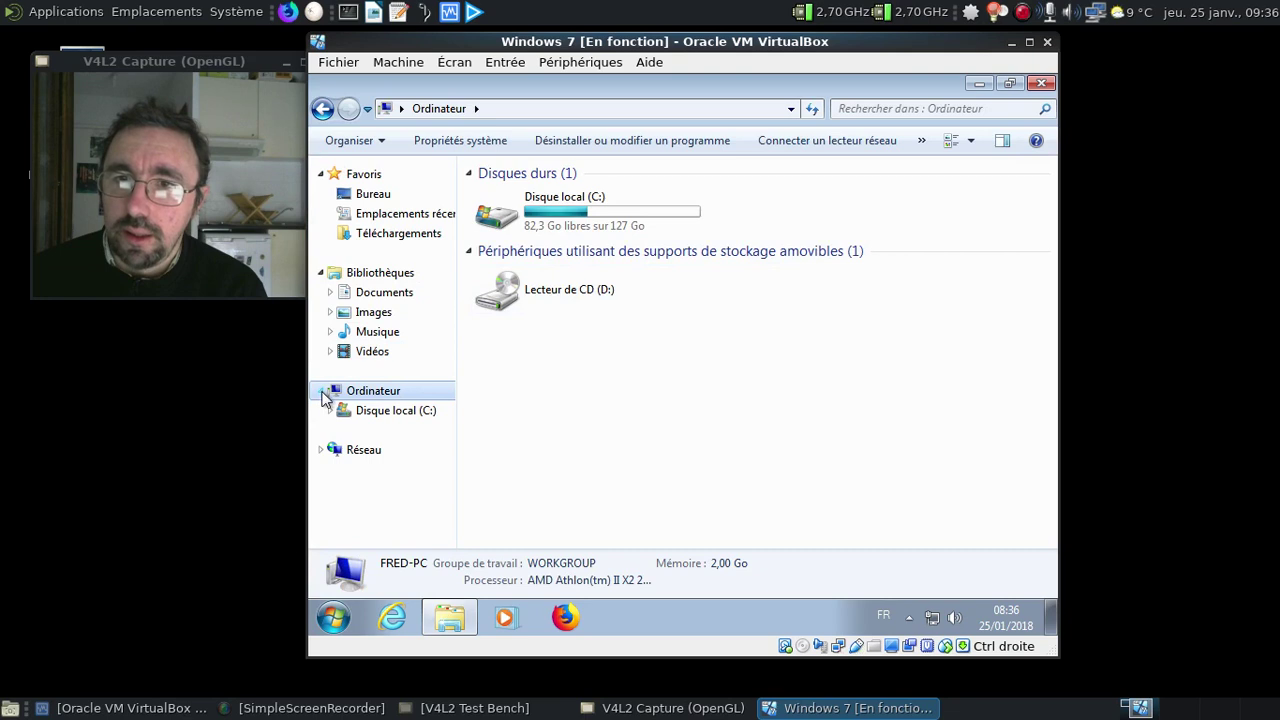
{"action": "left_click", "coordinate": [403, 412]}
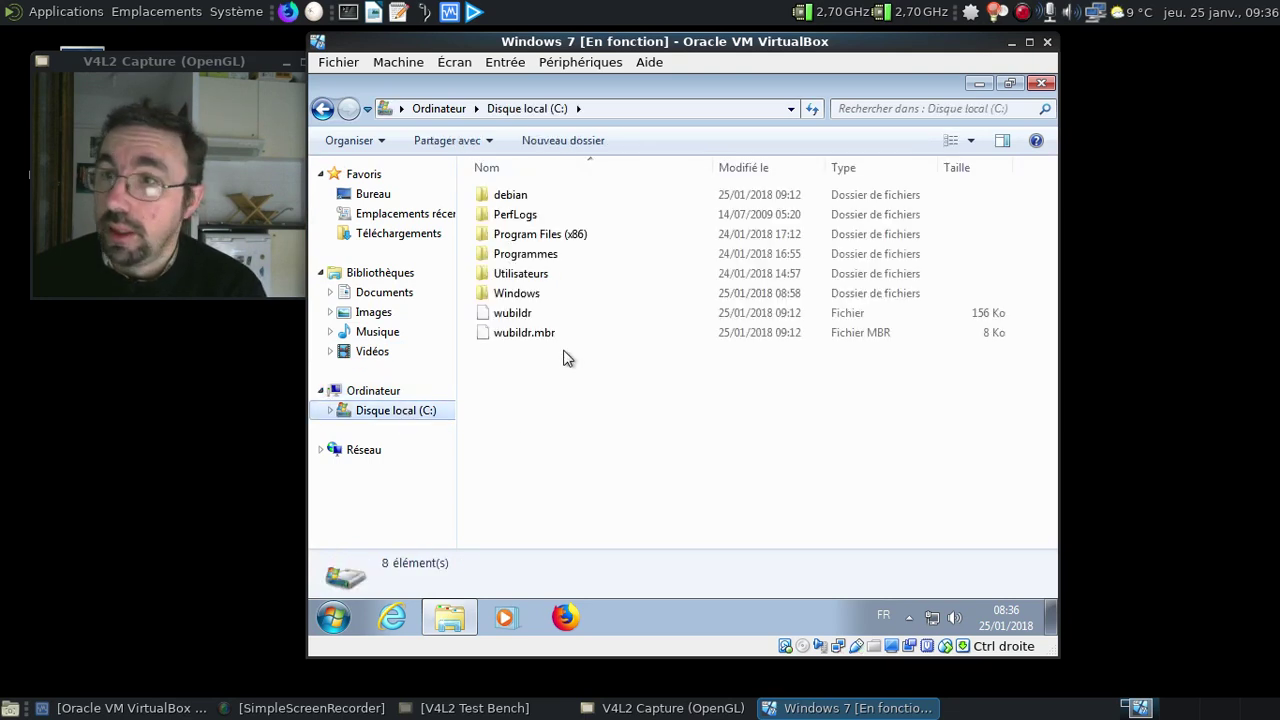
{"action": "double_click", "coordinate": [538, 258]}
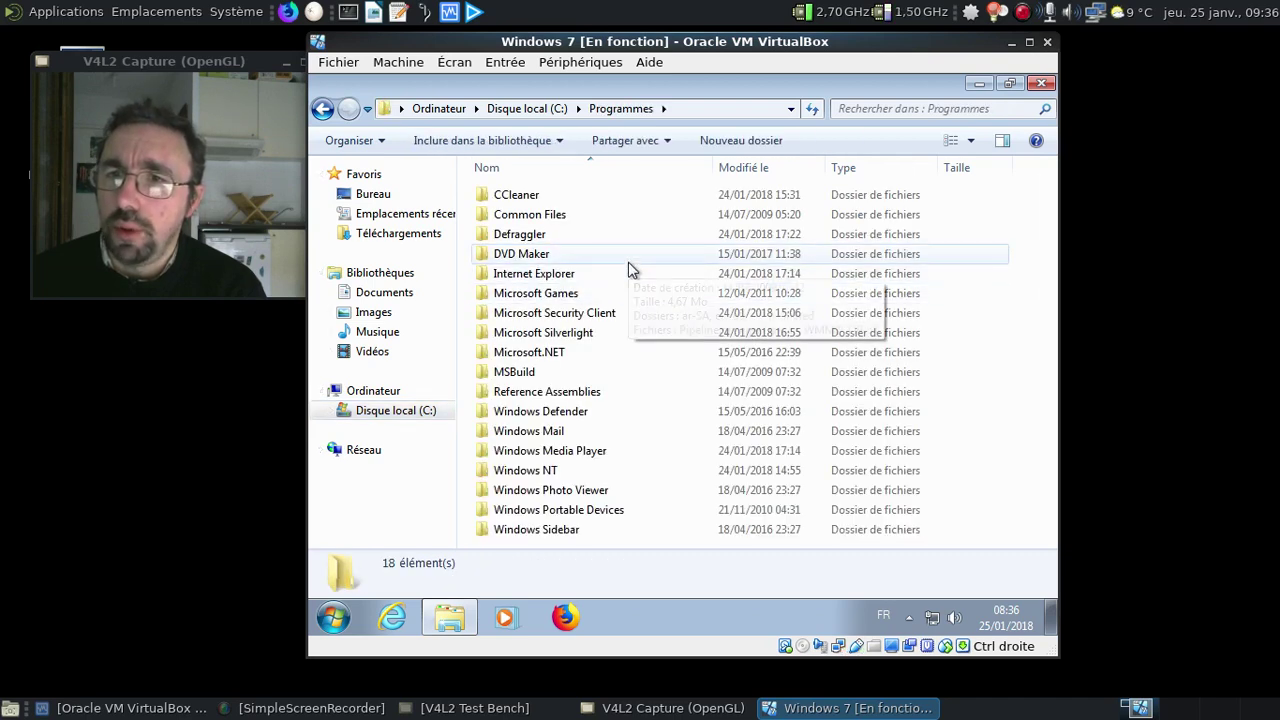
{"action": "mouse_move", "coordinate": [629, 266]}
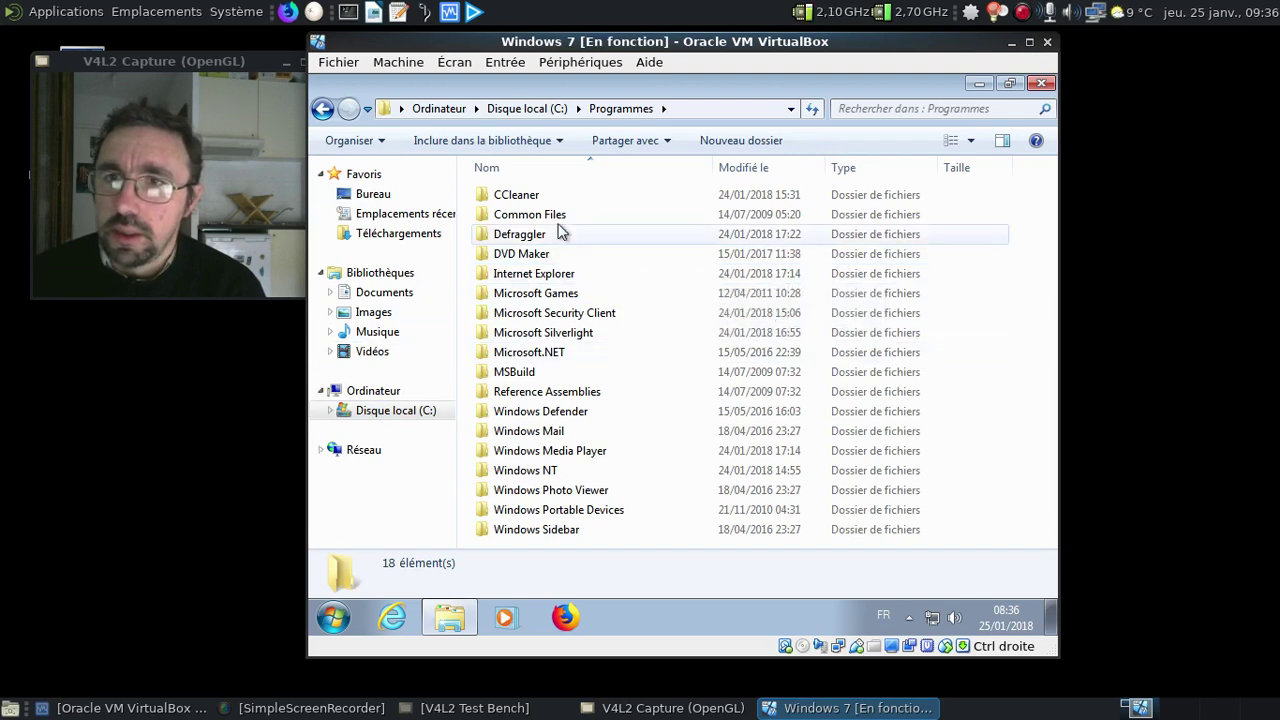
{"action": "left_click", "coordinate": [323, 109]}
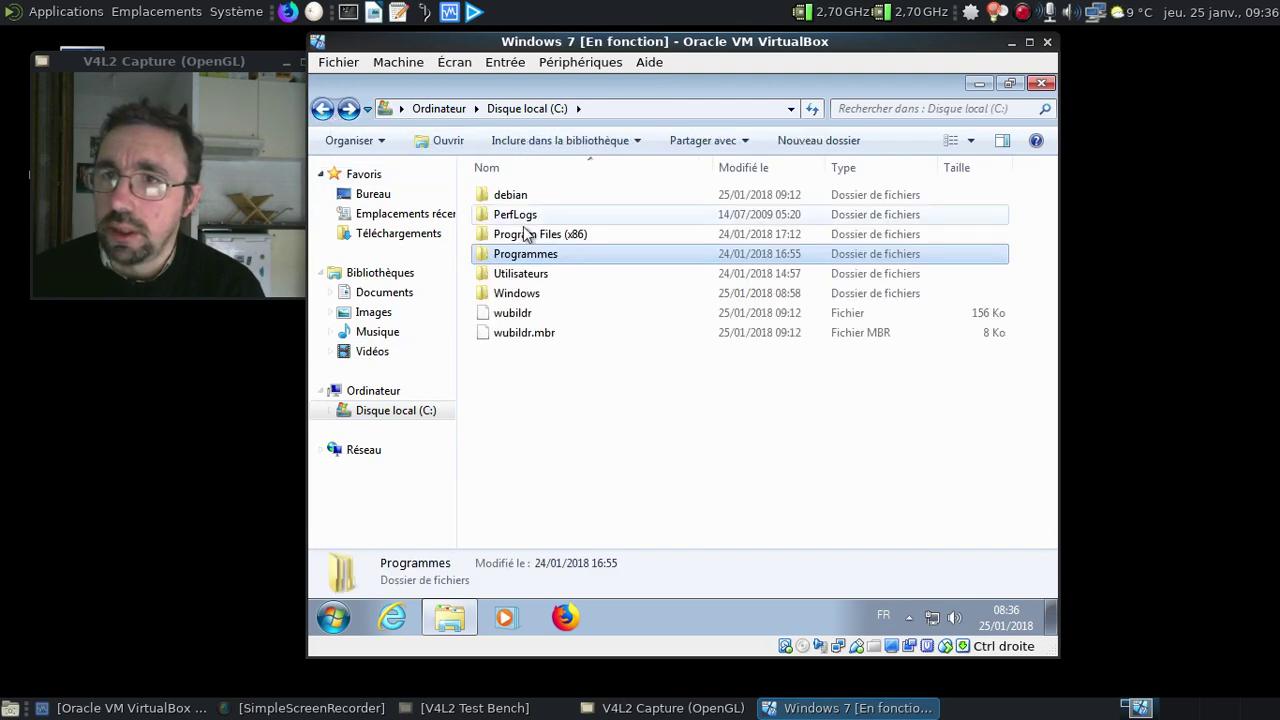
{"action": "double_click", "coordinate": [566, 239]}
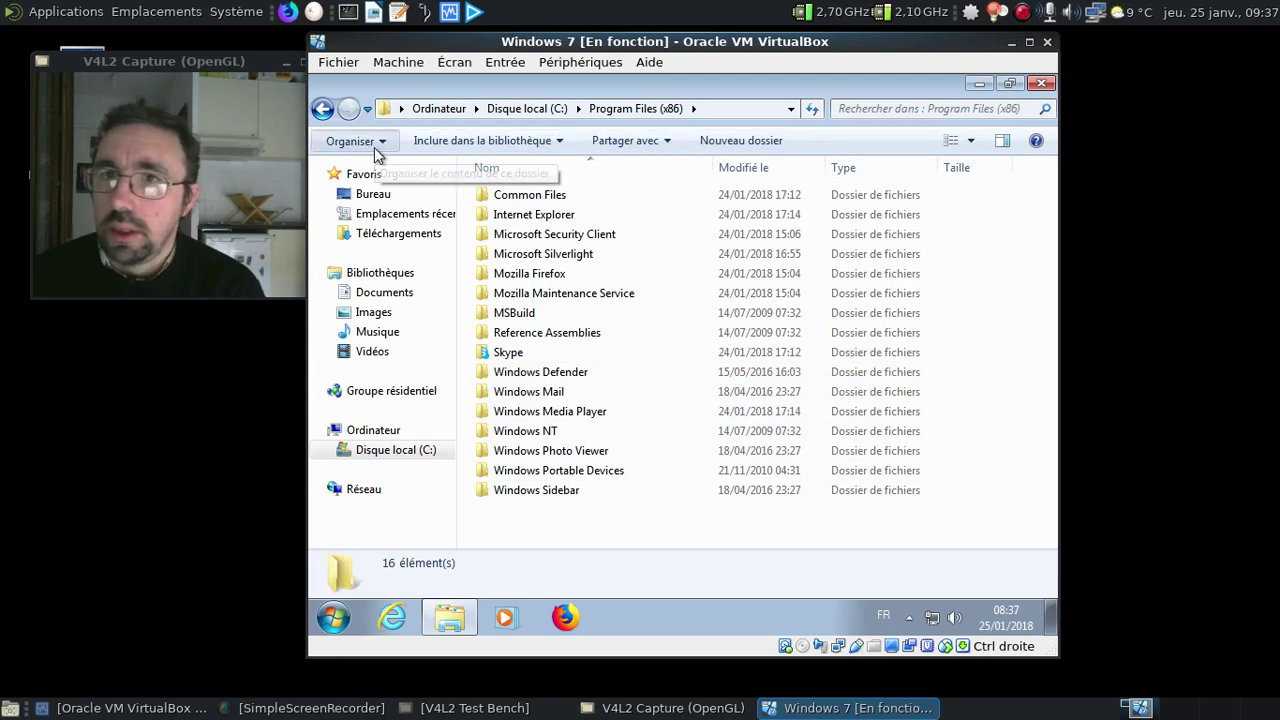
Select the Common Files folder and reveal the classic Explorer menu bar
{"action": "left_click", "coordinate": [377, 150]}
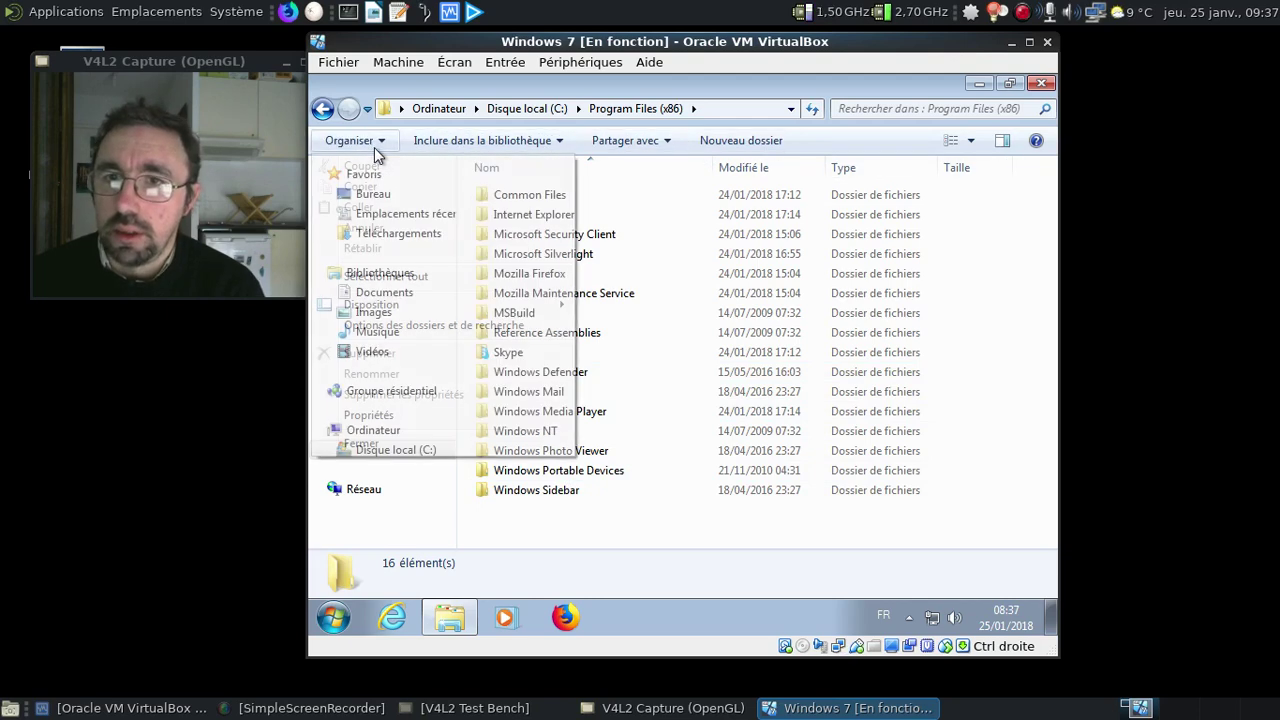
{"action": "left_click", "coordinate": [374, 147]}
{"action": "left_click", "coordinate": [374, 147]}
{"action": "left_click", "coordinate": [994, 195]}
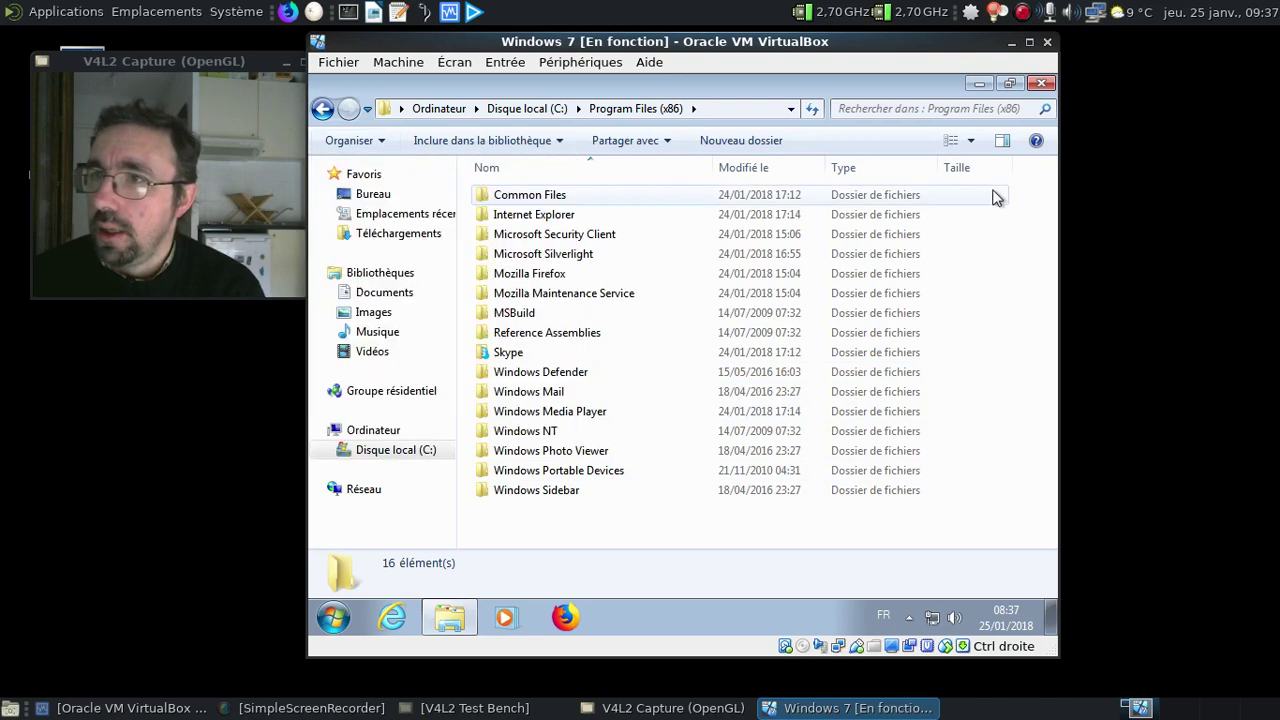
{"action": "left_click", "coordinate": [994, 195]}
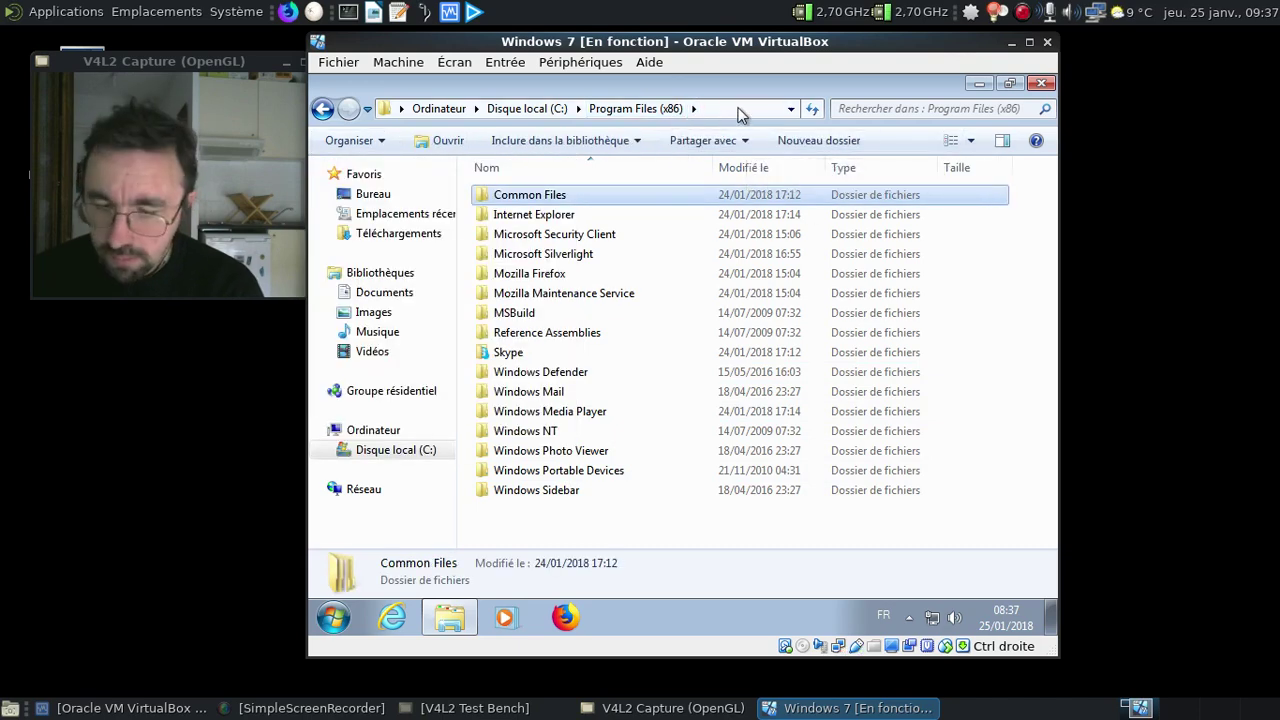
{"action": "key", "text": "alt"}
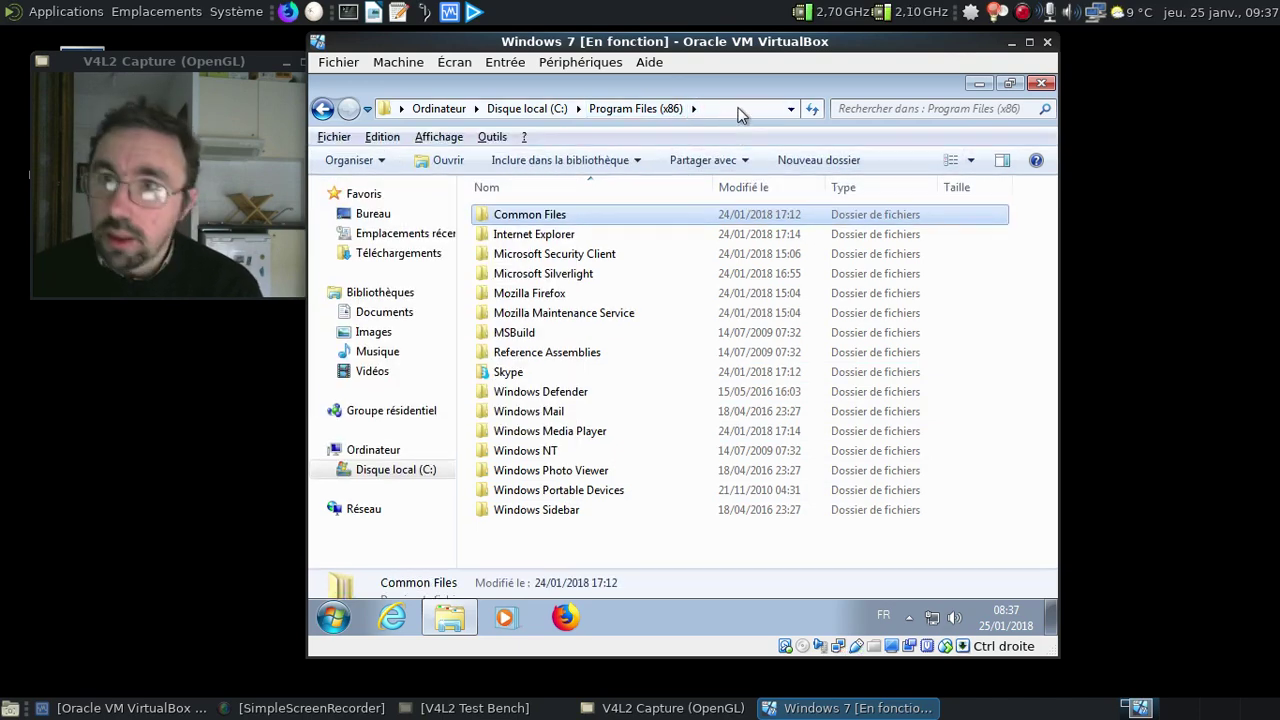
Enable showing all folders in the navigation pane through Folder Options
{"action": "left_click", "coordinate": [490, 137]}
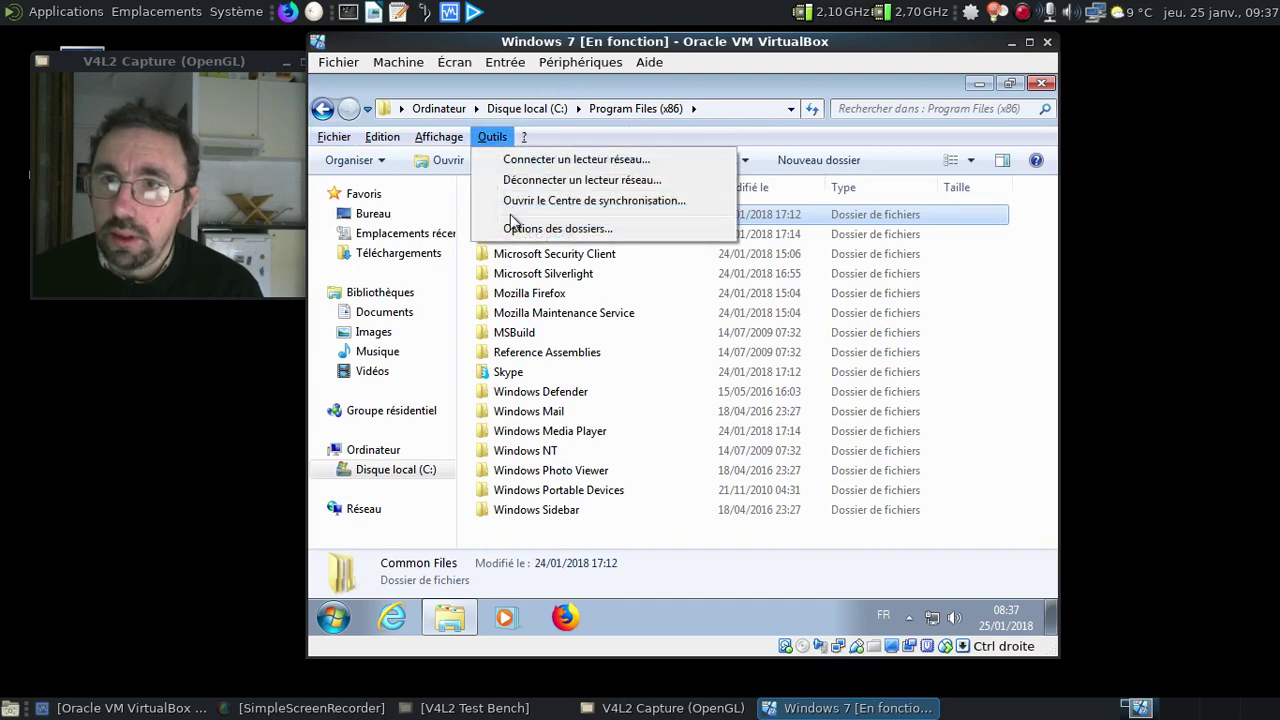
{"action": "left_click", "coordinate": [514, 229]}
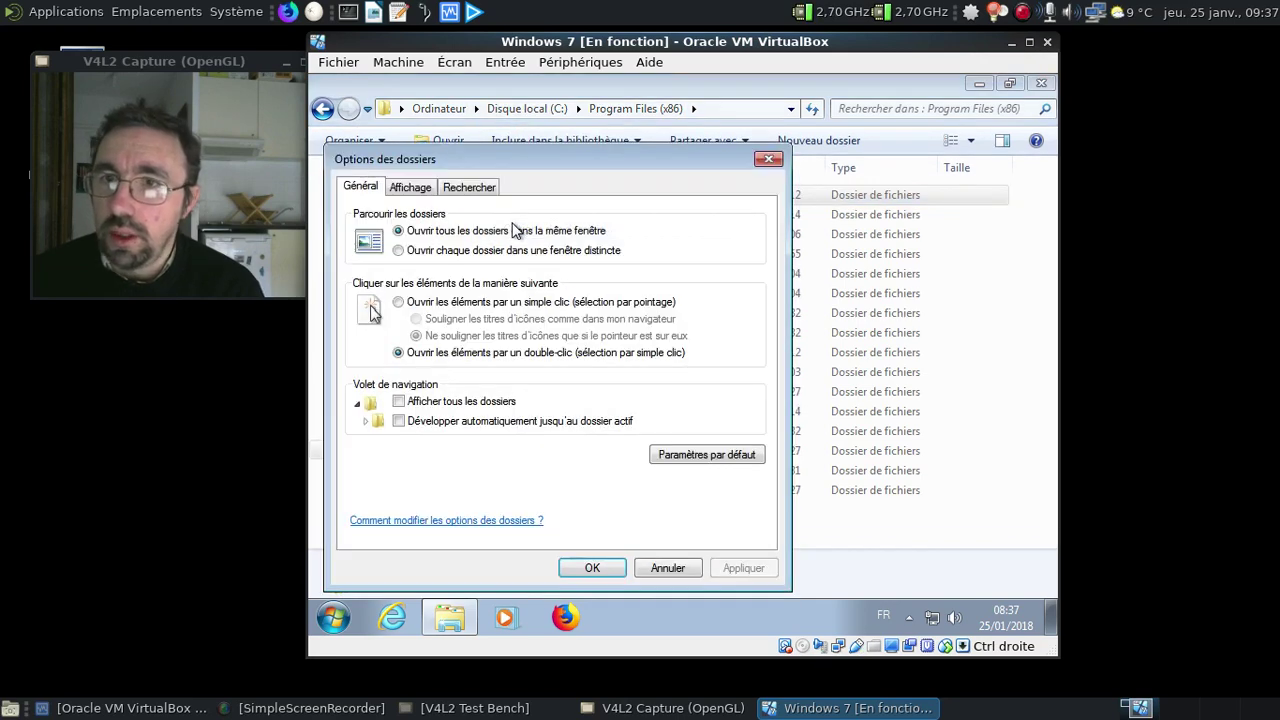
{"action": "left_click", "coordinate": [443, 402]}
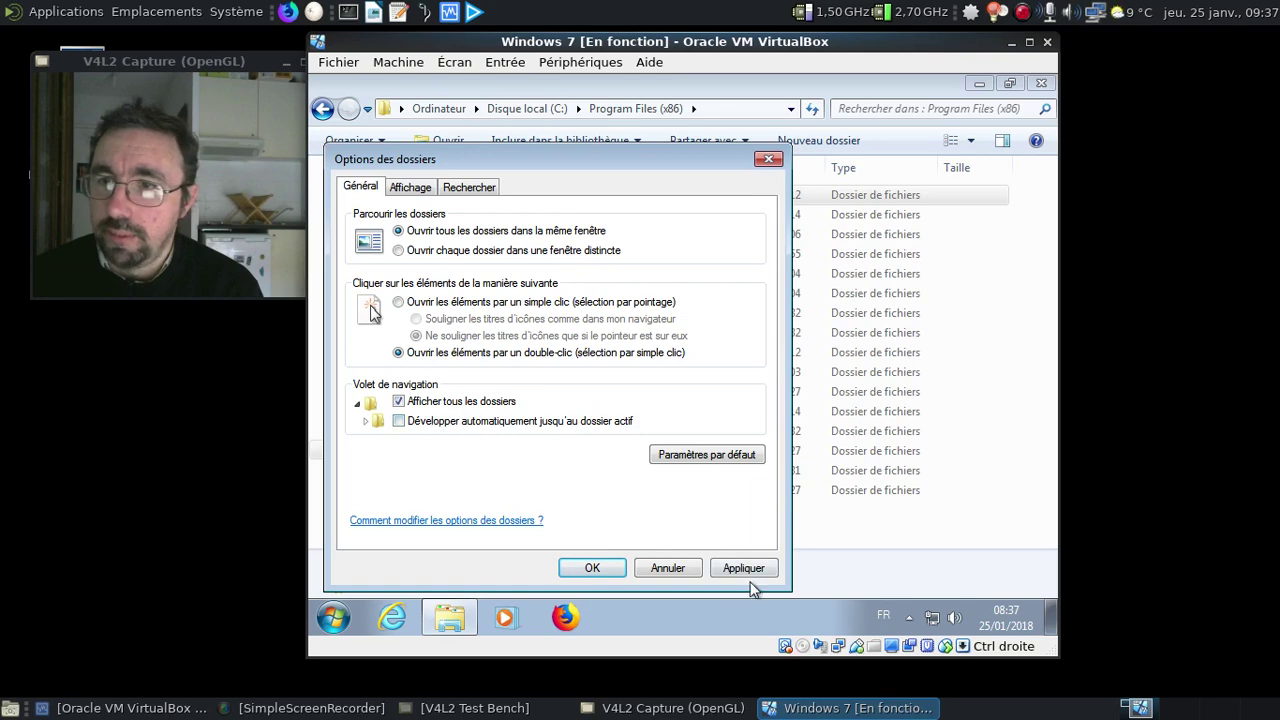
{"action": "left_click", "coordinate": [731, 570]}
{"action": "left_click", "coordinate": [609, 566]}
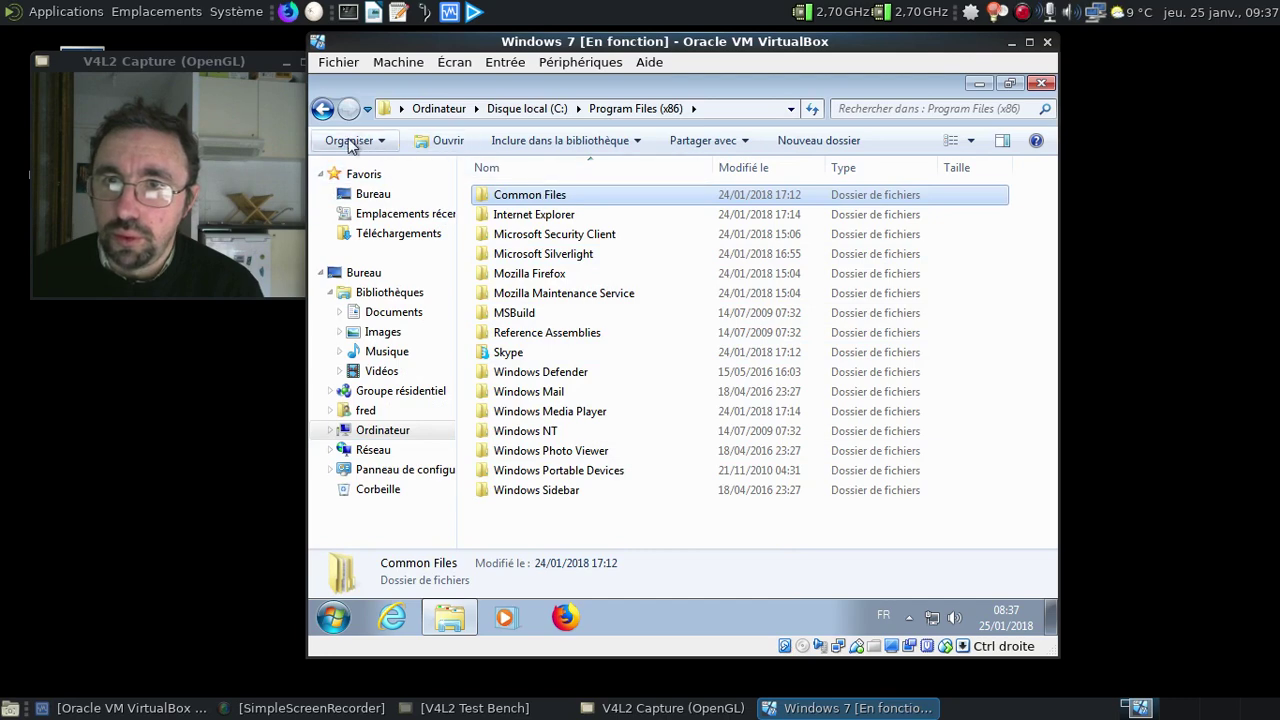
Browse C:\Programmes, then C:\debian\disks\boot, and close the Explorer window
{"action": "left_click", "coordinate": [322, 108]}
{"action": "left_click", "coordinate": [555, 254]}
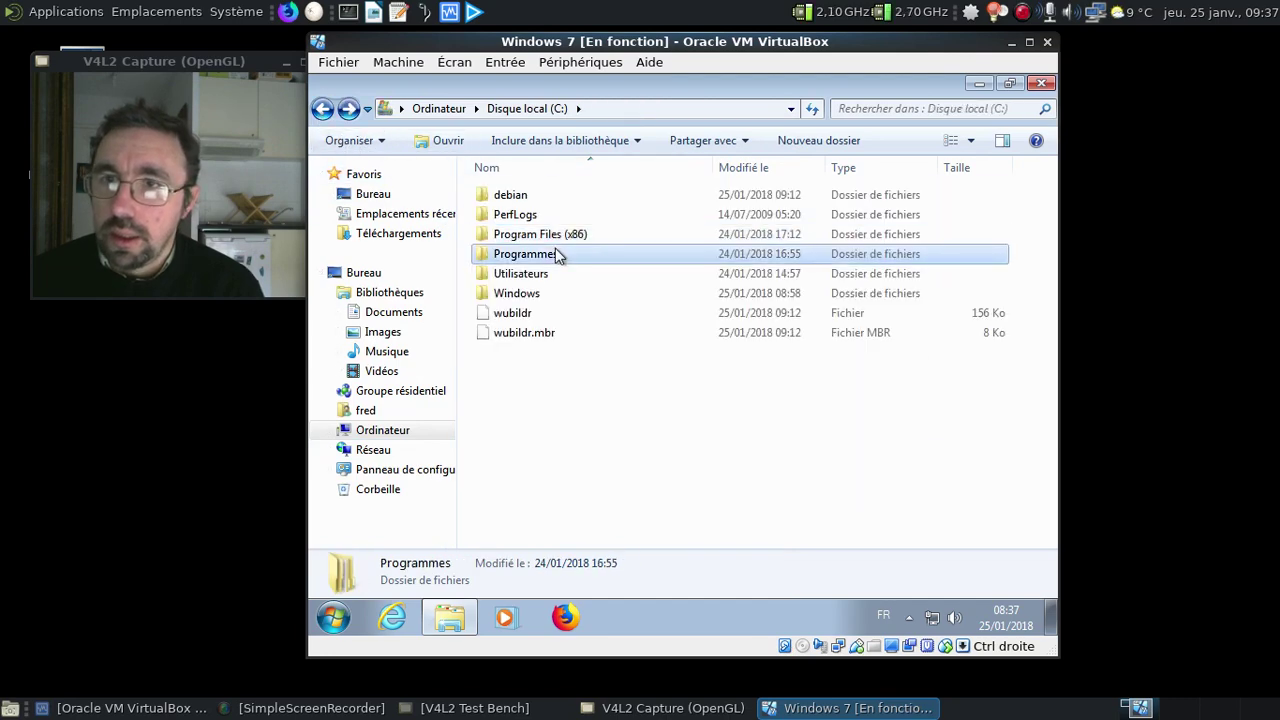
{"action": "double_click", "coordinate": [555, 254]}
{"action": "left_click", "coordinate": [321, 110]}
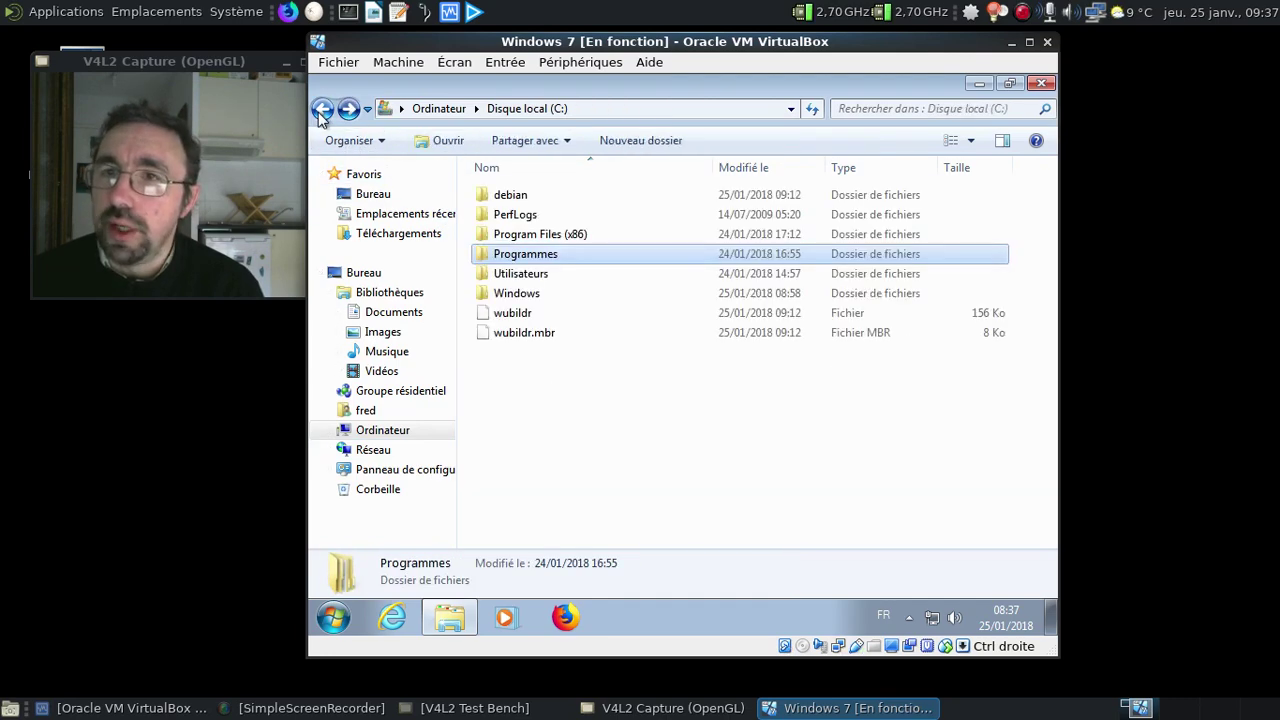
{"action": "double_click", "coordinate": [533, 197]}
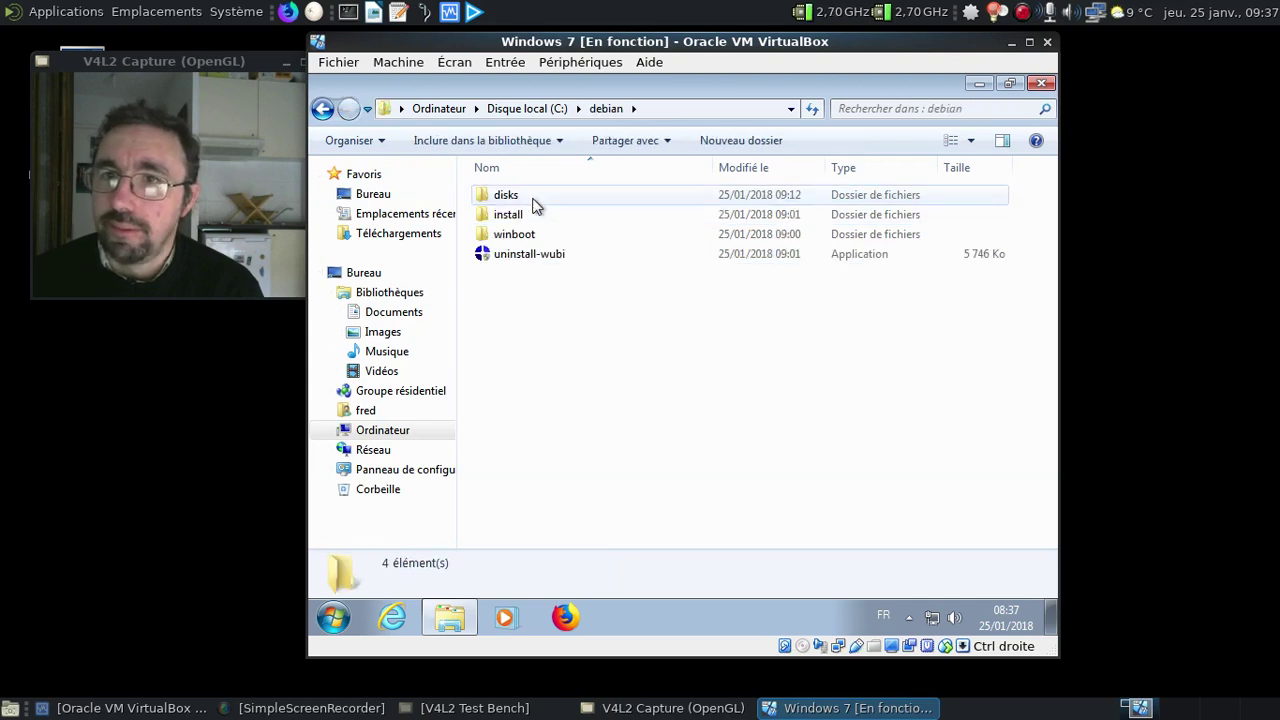
{"action": "double_click", "coordinate": [533, 198]}
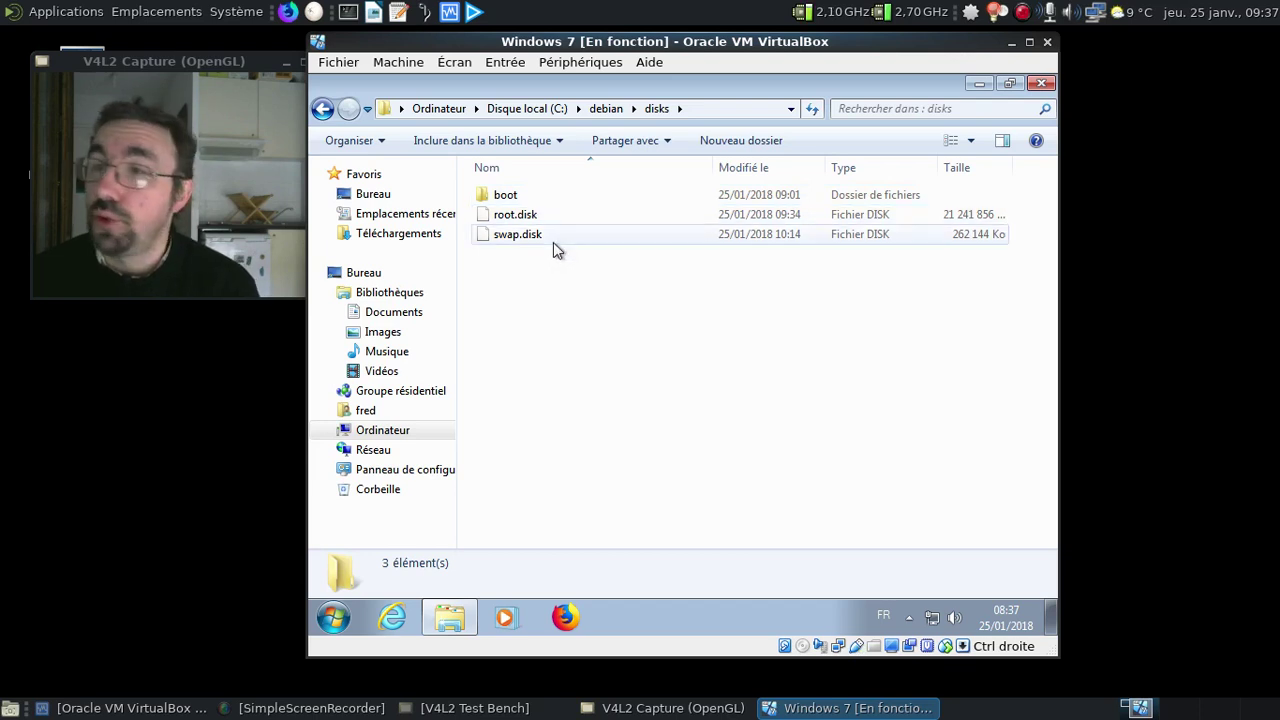
{"action": "double_click", "coordinate": [521, 198]}
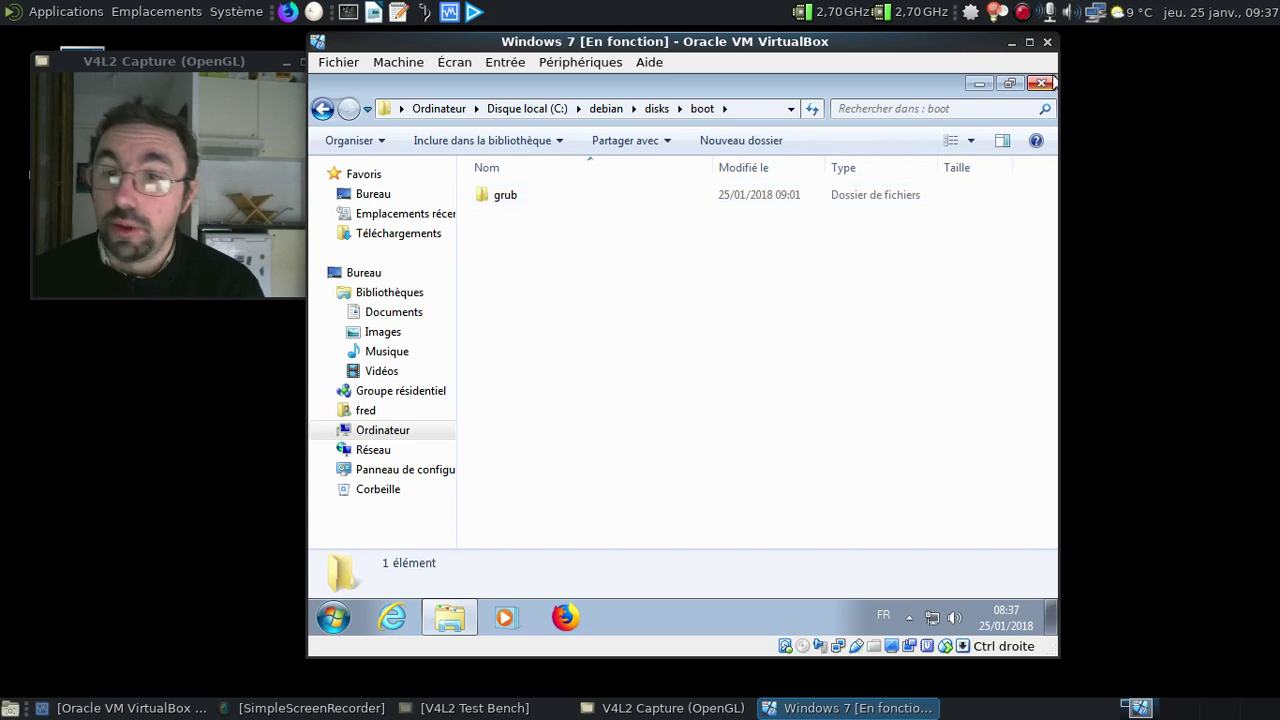
{"action": "left_click", "coordinate": [1053, 83]}
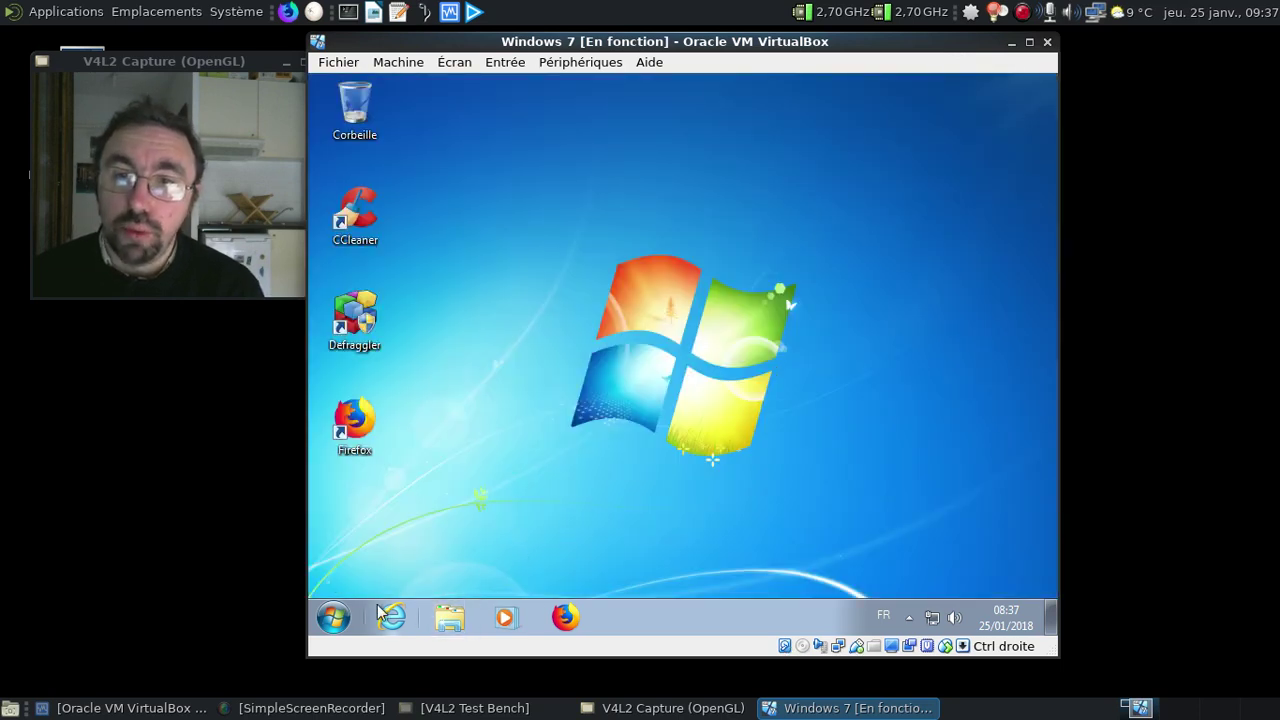
Restart Windows 7 with Redémarrer and choose Q4OS Scorpion in the boot manager
{"action": "left_click", "coordinate": [333, 617]}
{"action": "mouse_move", "coordinate": [675, 564]}
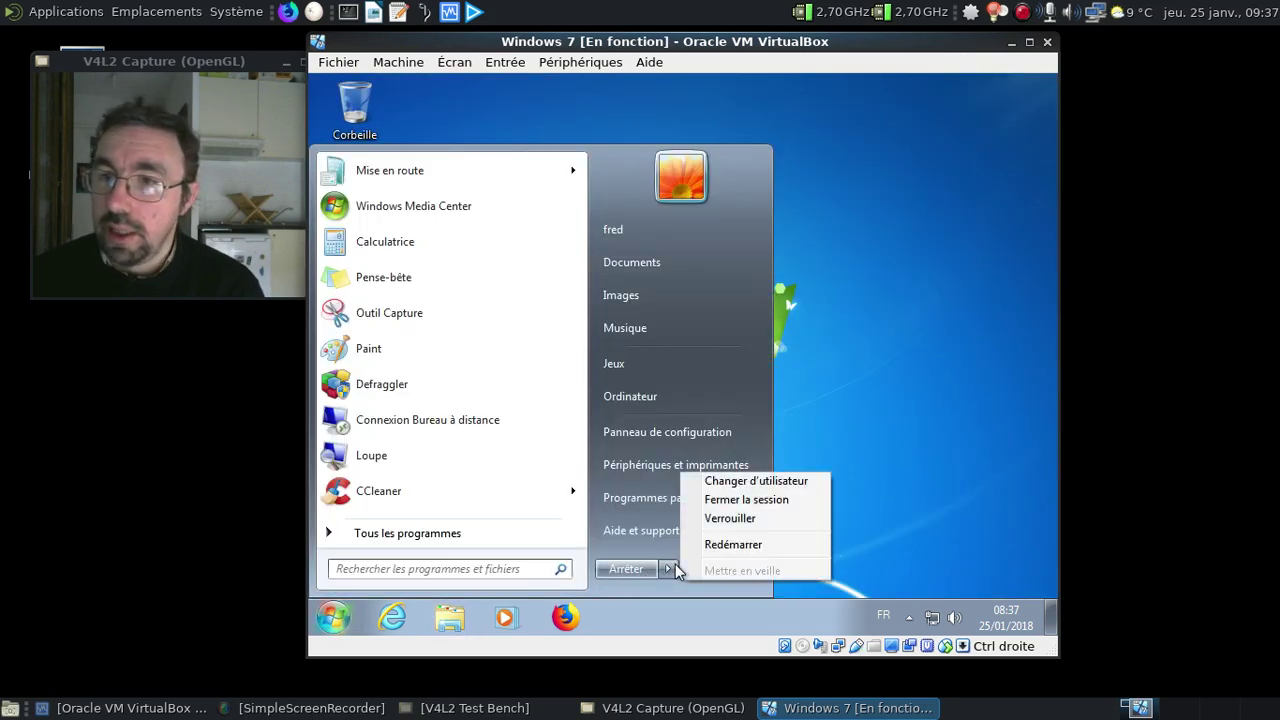
{"action": "left_click", "coordinate": [734, 543]}
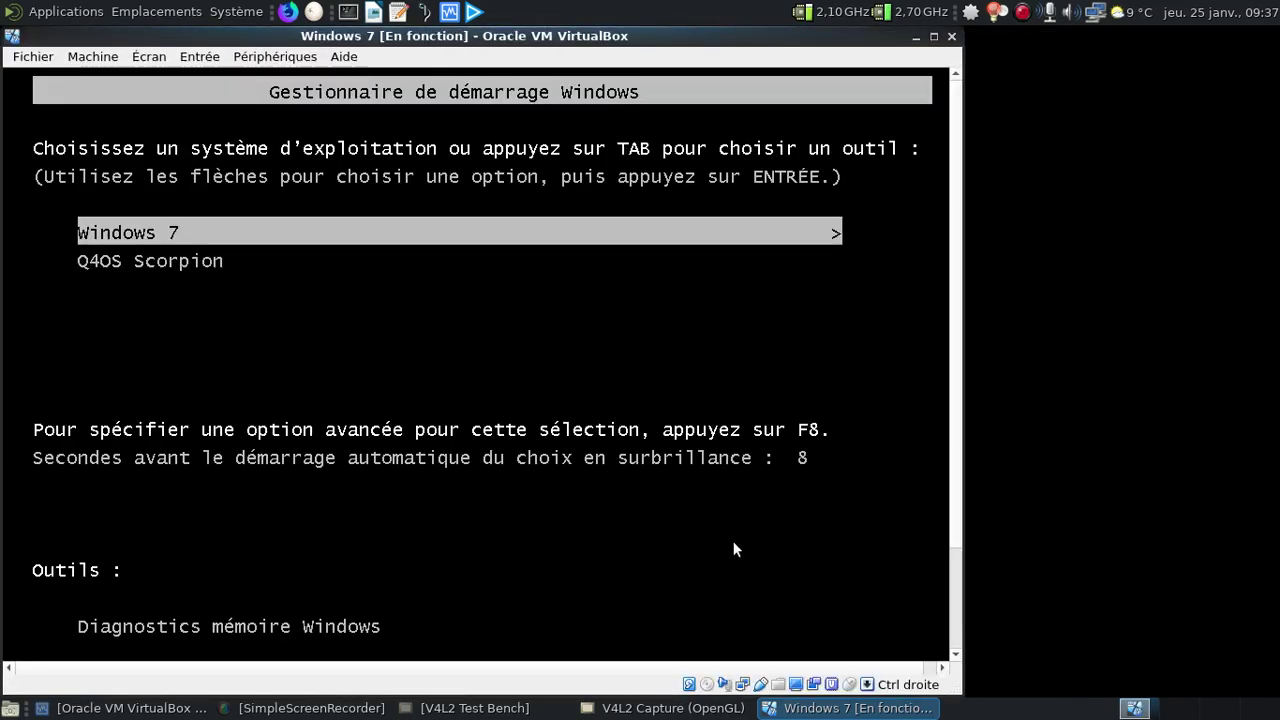
{"action": "key", "text": "Down"}
{"action": "key", "text": "Return"}
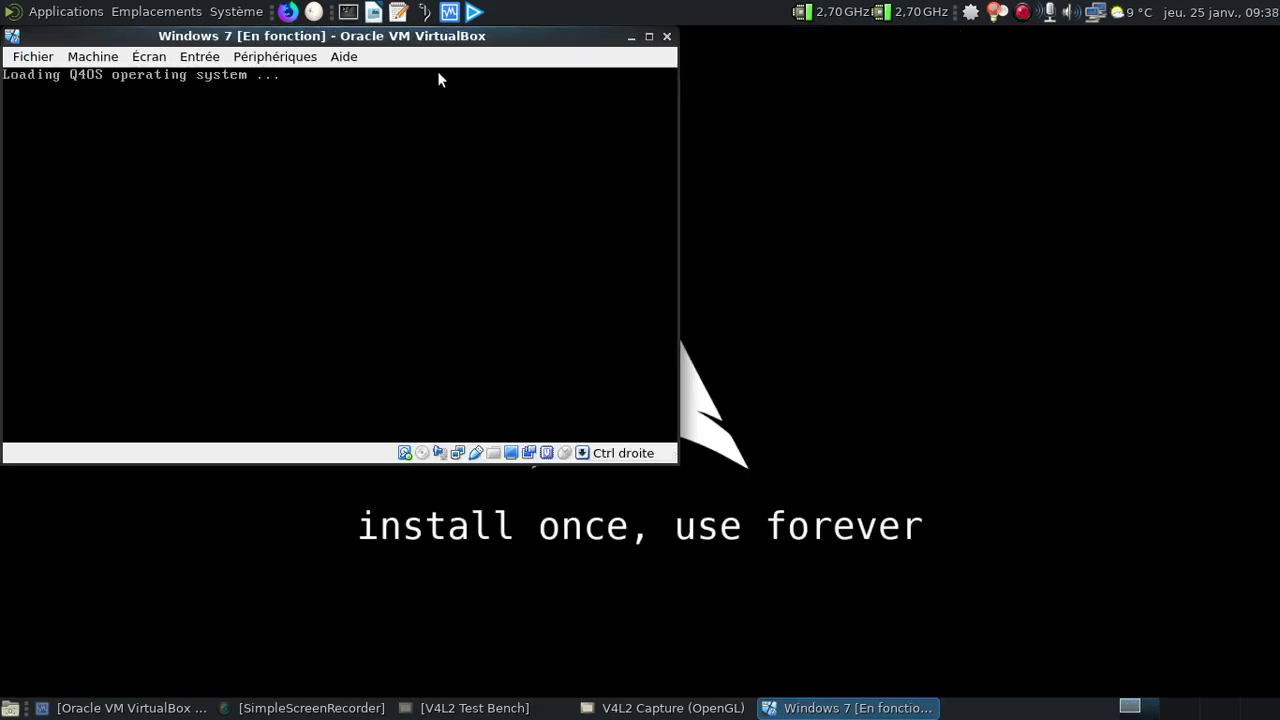
Log in to Q4OS by entering the account password in Mot de passe
{"action": "left_click_drag", "start_coordinate": [413, 36], "coordinate": [762, 53]}
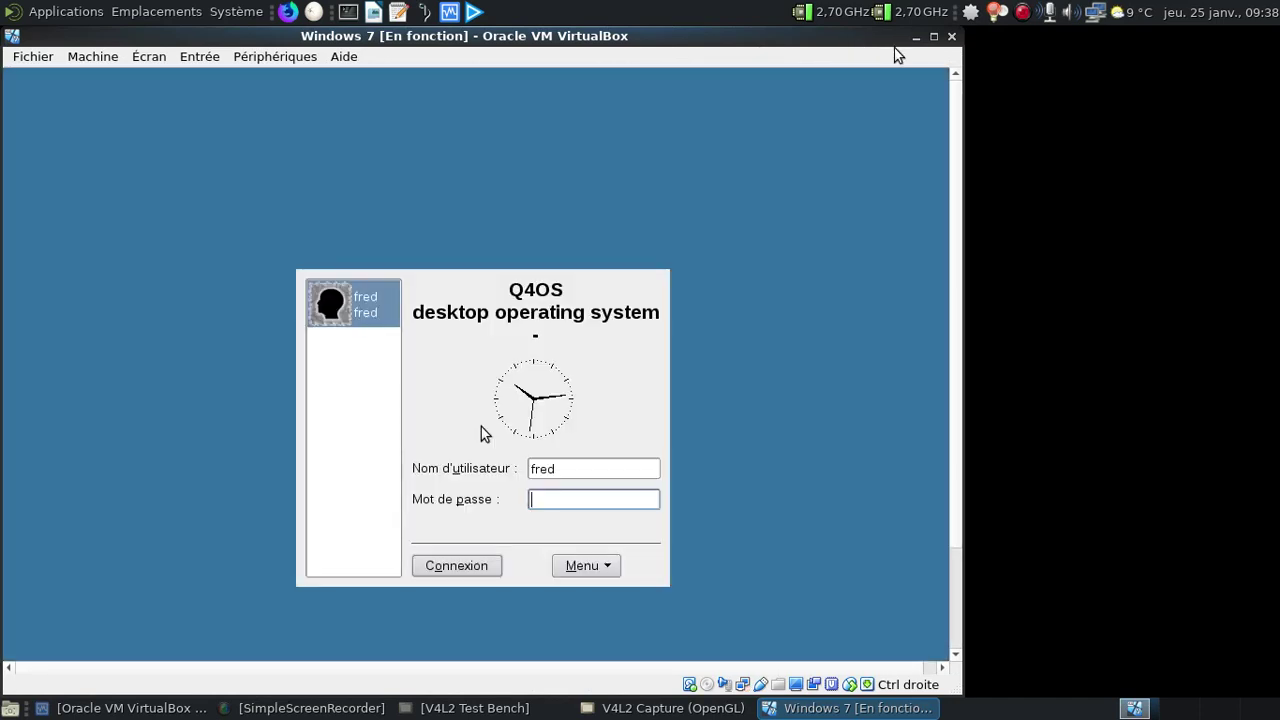
{"action": "type", "text": "********"}
{"action": "key", "text": "Return"}
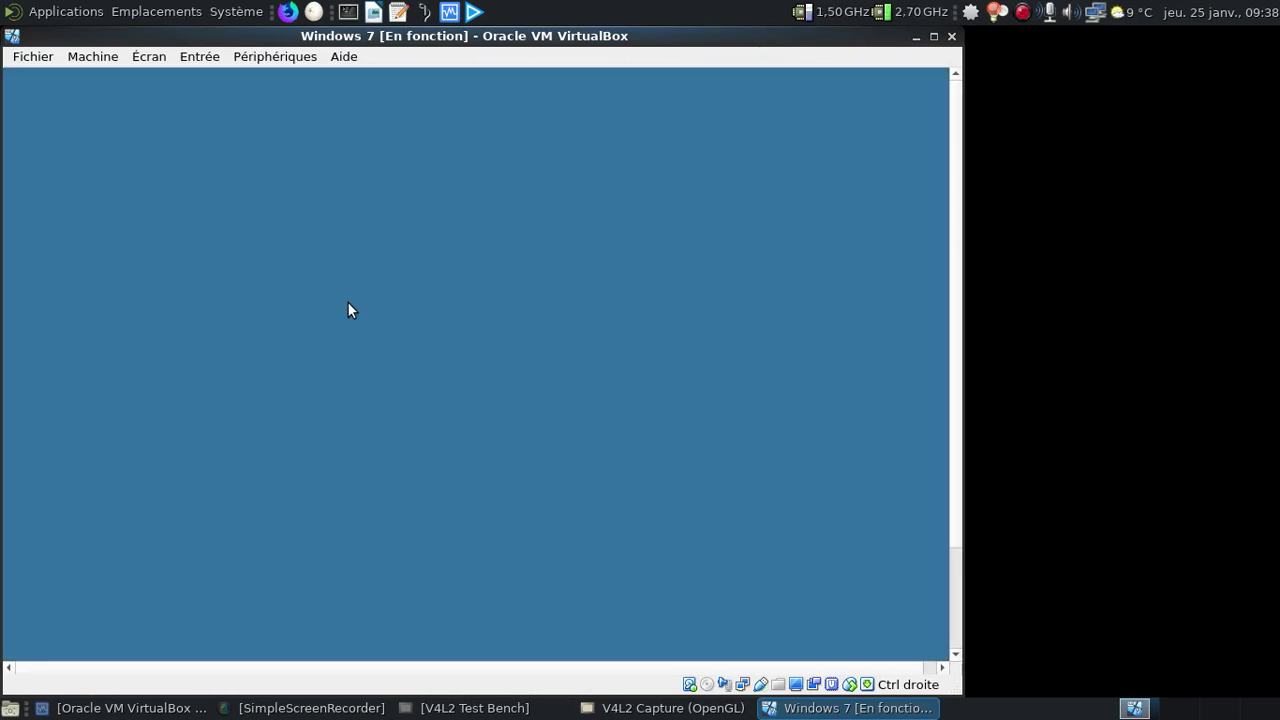
{"action": "left_click_drag", "start_coordinate": [364, 67], "coordinate": [636, 36]}
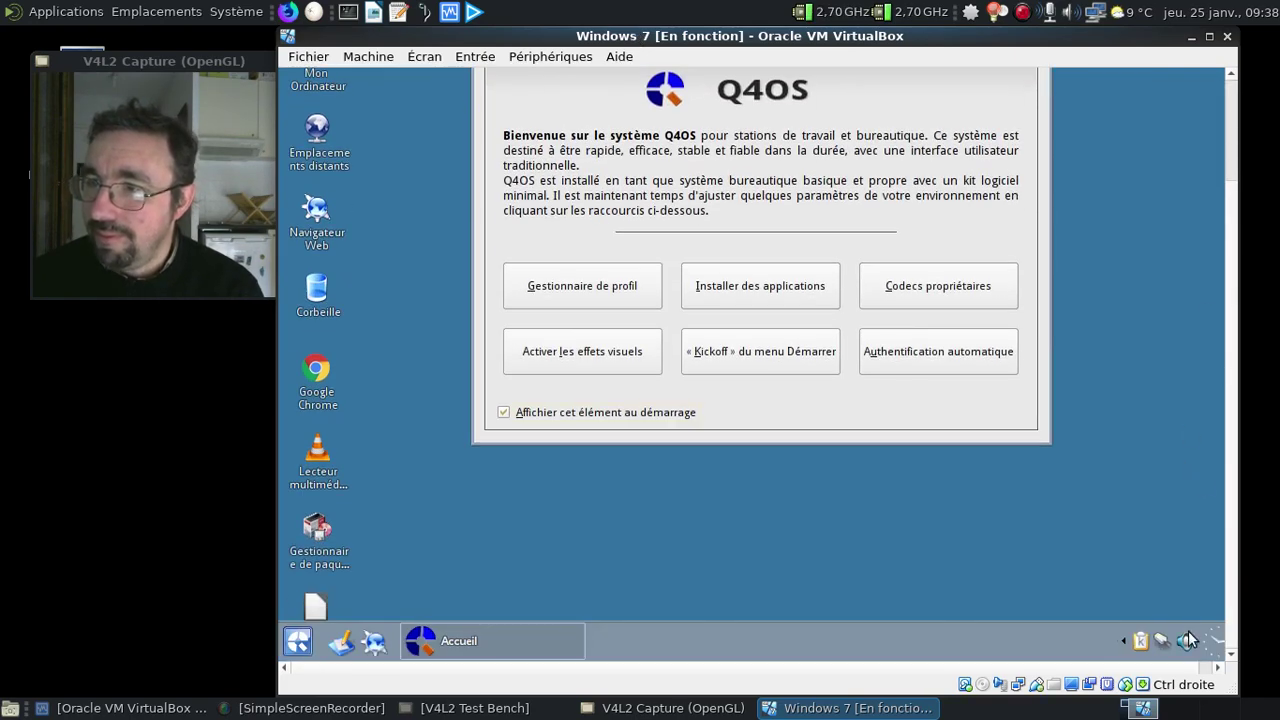
Decline the VirtualBox guest additions and turn off future reminders about them
{"action": "left_click", "coordinate": [1186, 643]}
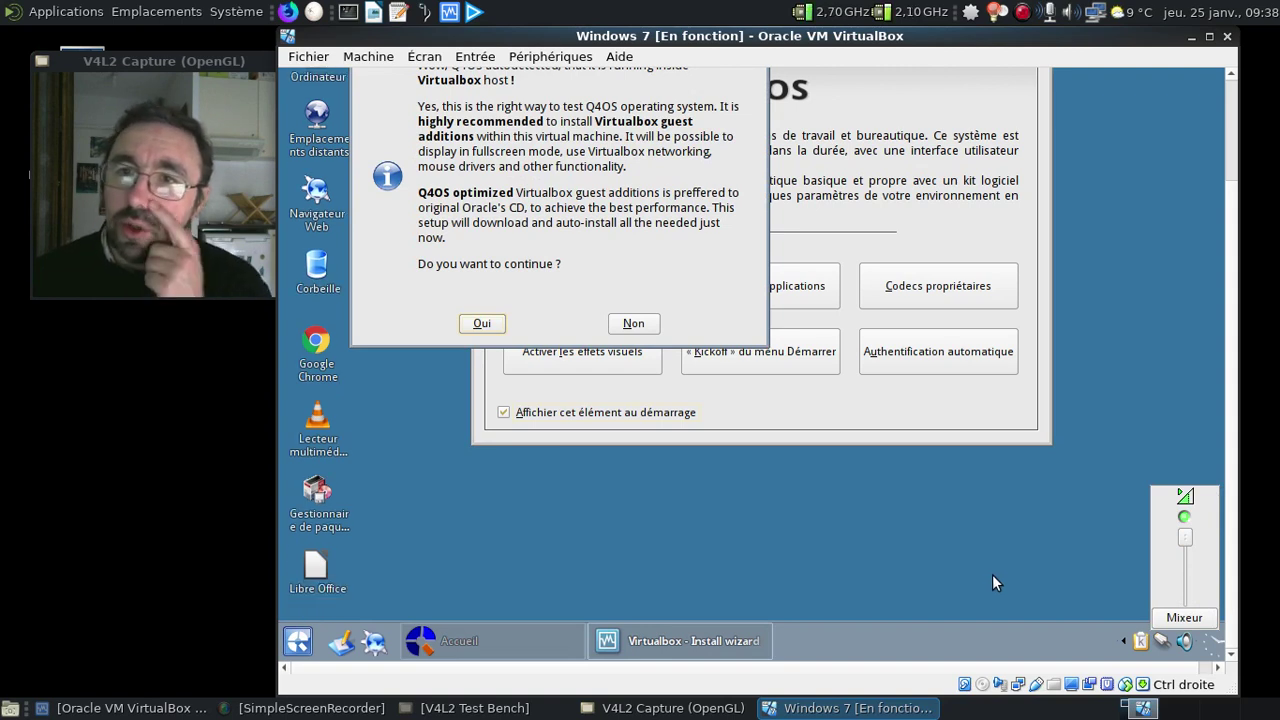
{"action": "left_click", "coordinate": [634, 321]}
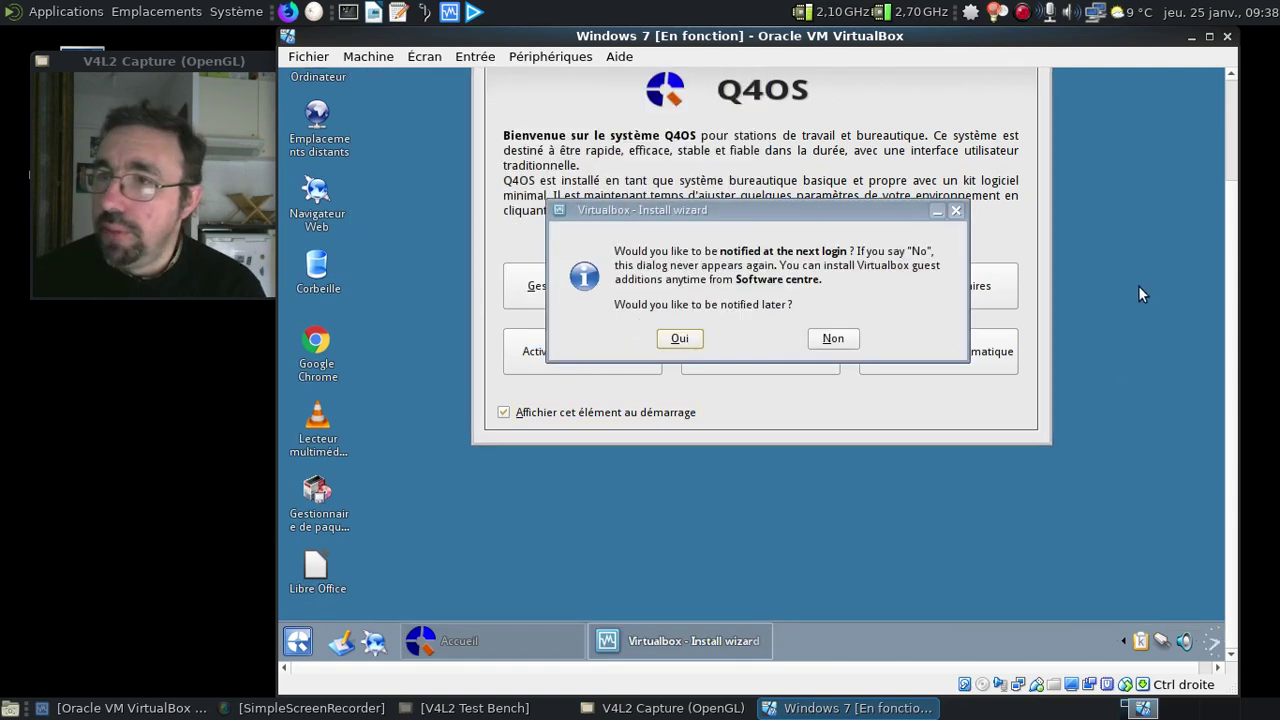
{"action": "left_click", "coordinate": [838, 339]}
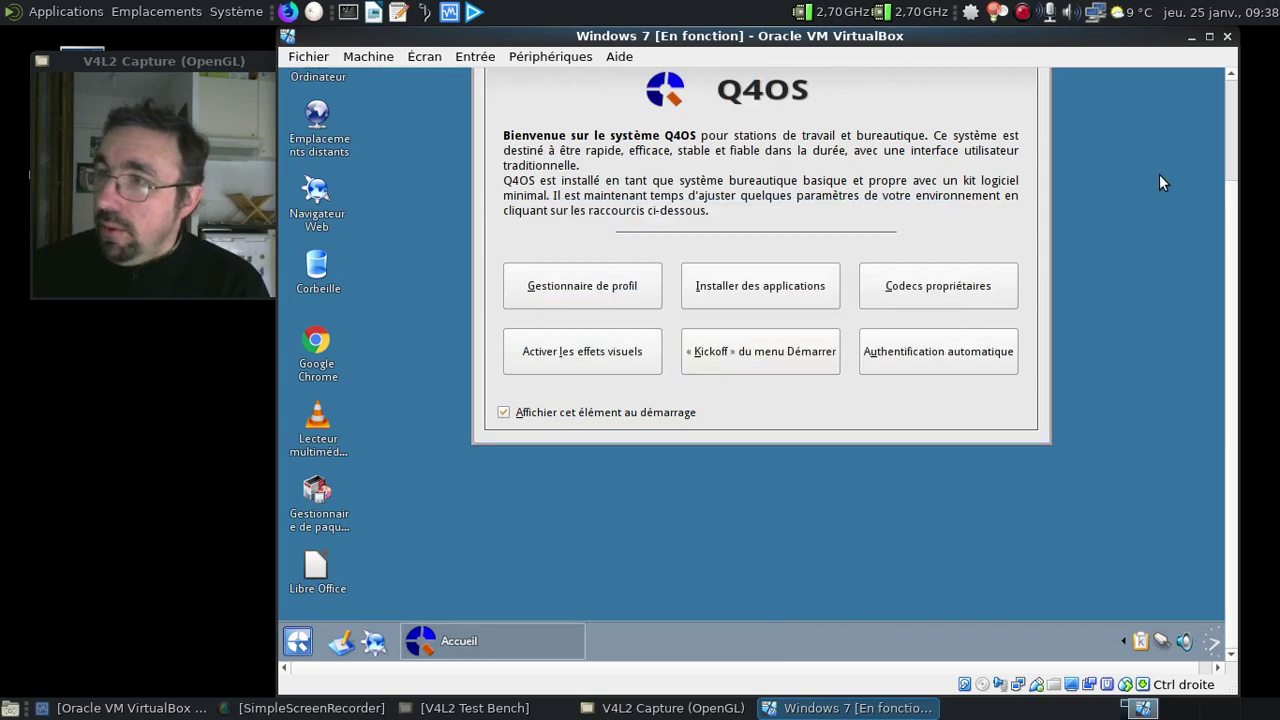
Install the proprietary multimedia codecs through the Codecs propriétaires wizard
{"action": "left_click", "coordinate": [968, 302]}
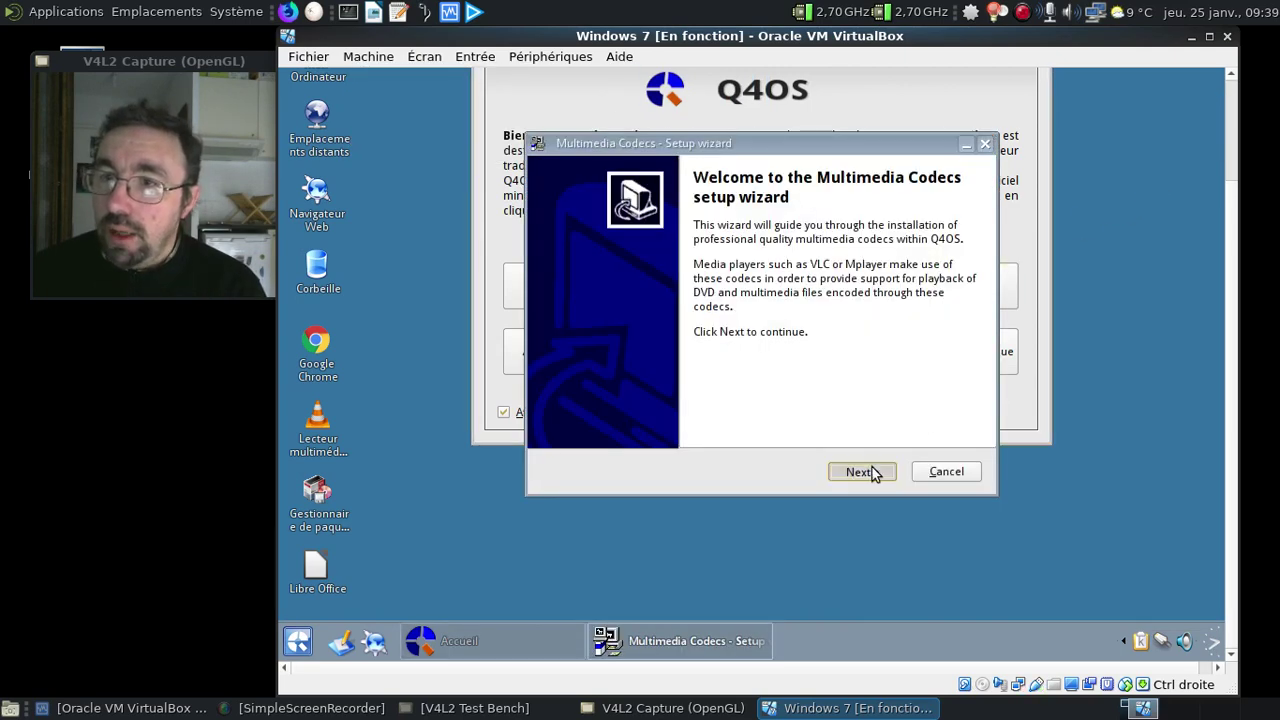
{"action": "left_click", "coordinate": [871, 473]}
{"action": "left_click", "coordinate": [872, 470]}
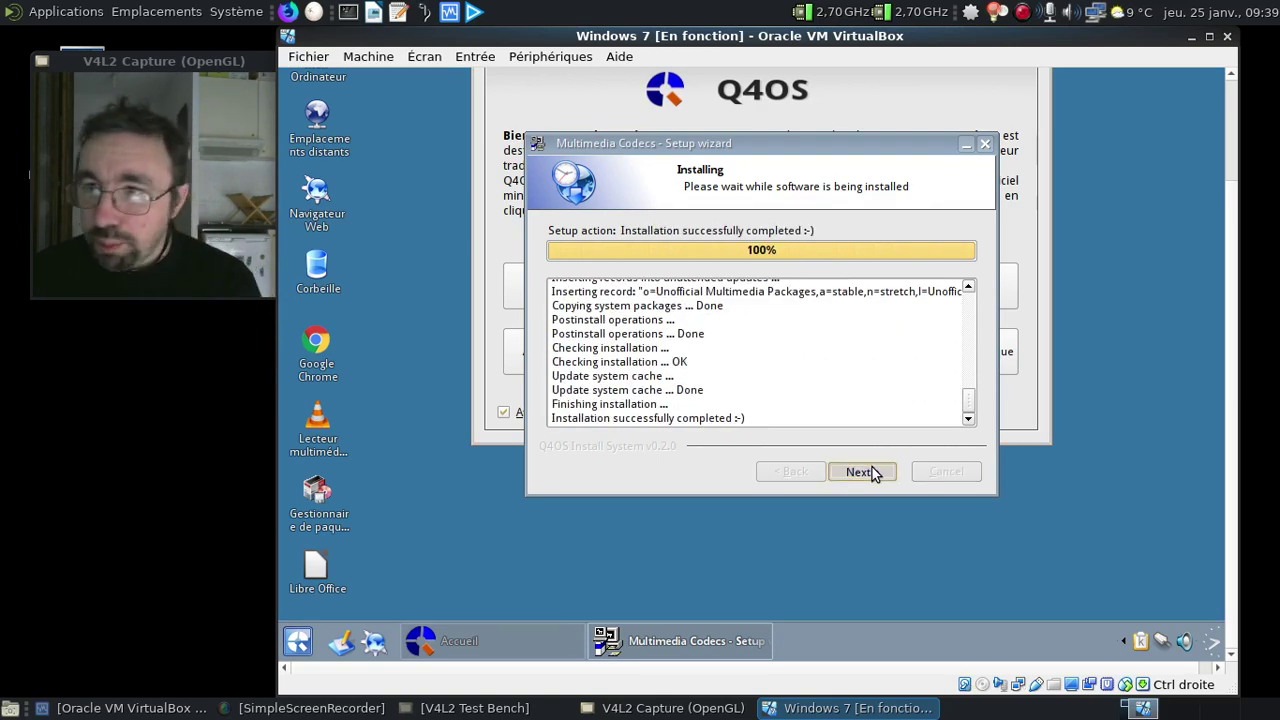
{"action": "left_click", "coordinate": [872, 467]}
{"action": "left_click", "coordinate": [871, 466]}
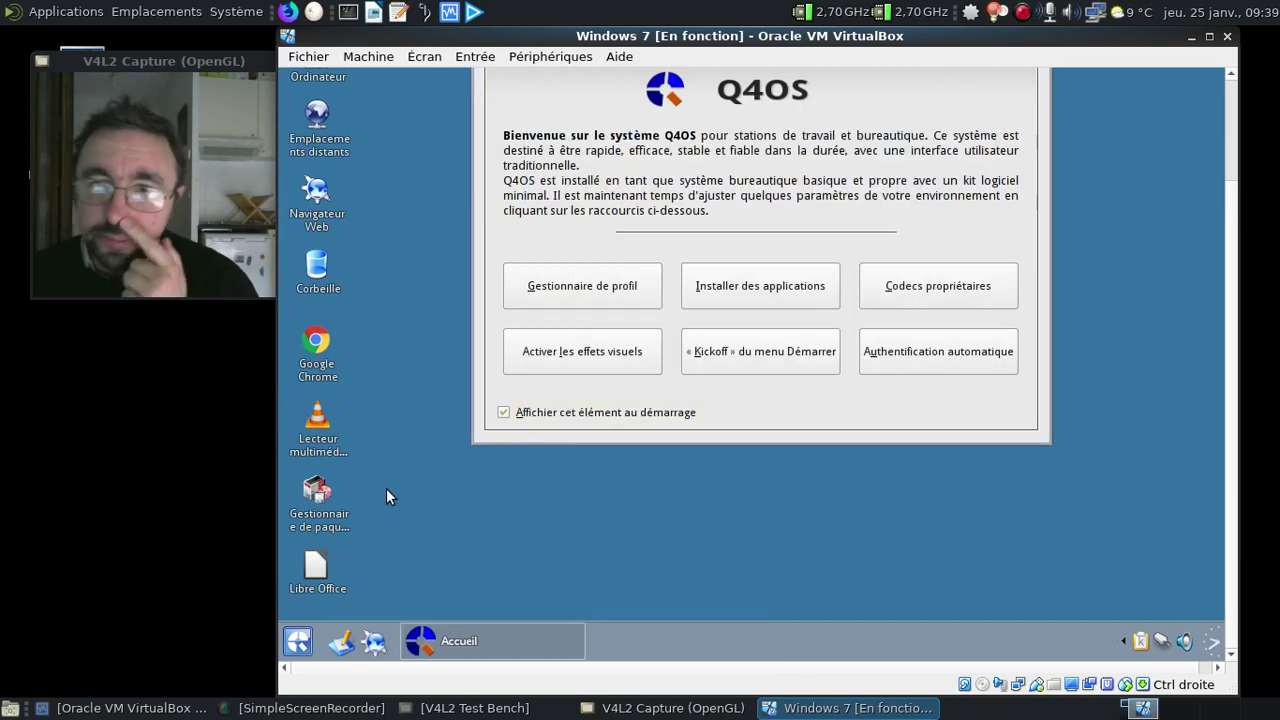
Start installing Mozilla Firefox from the Software Centre's Installer des applications list
{"action": "left_click", "coordinate": [718, 297]}
{"action": "left_click", "coordinate": [517, 519]}
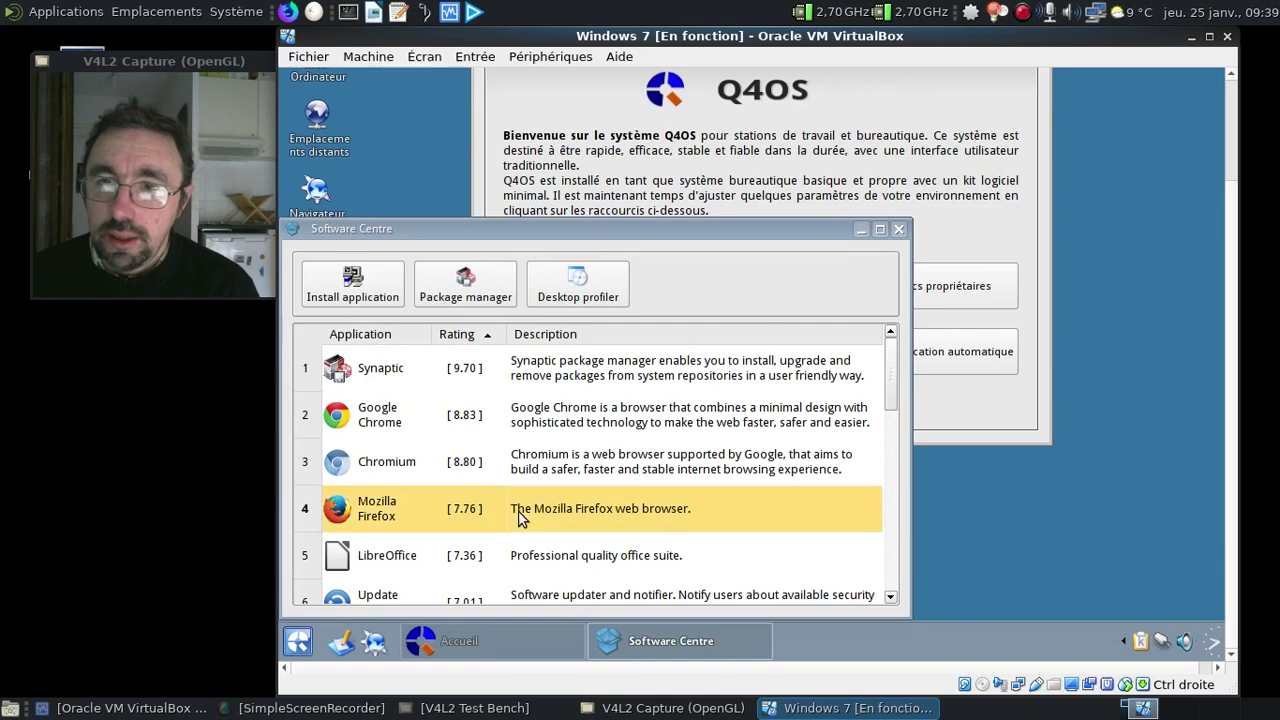
{"action": "scroll", "coordinate": [673, 446], "scroll_direction": "down", "scroll_amount": 2}
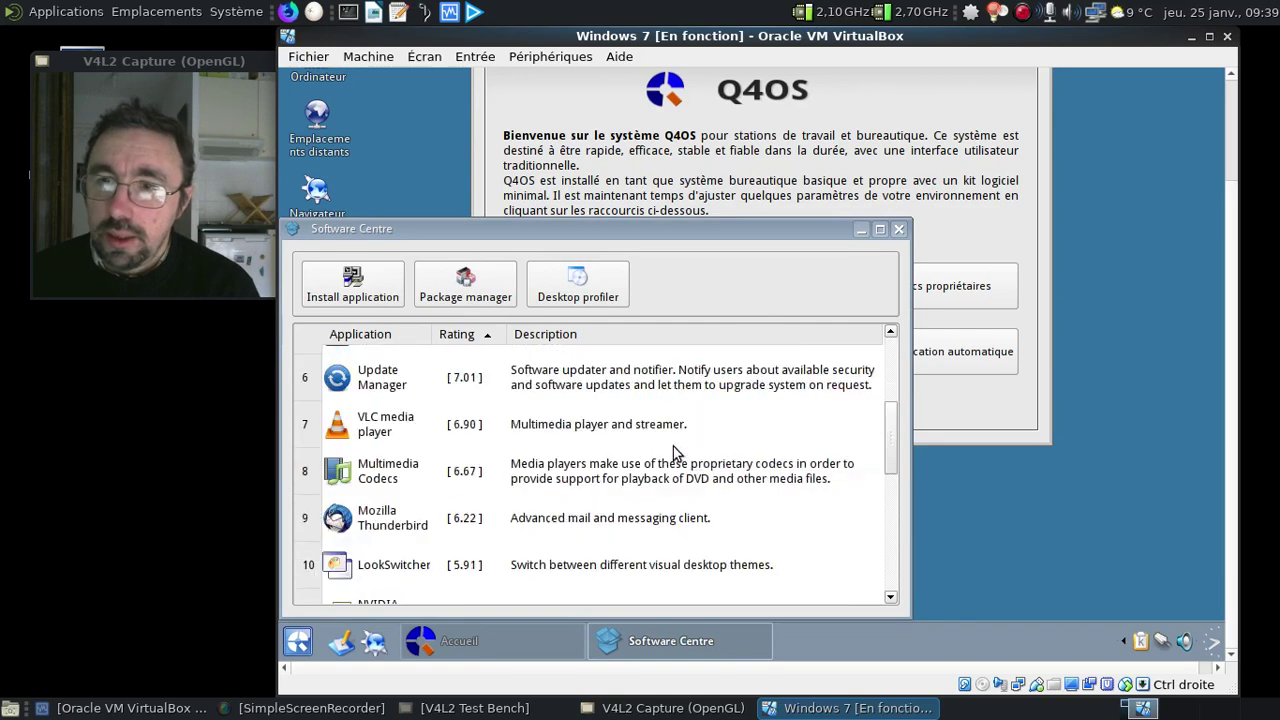
{"action": "left_click", "coordinate": [365, 287]}
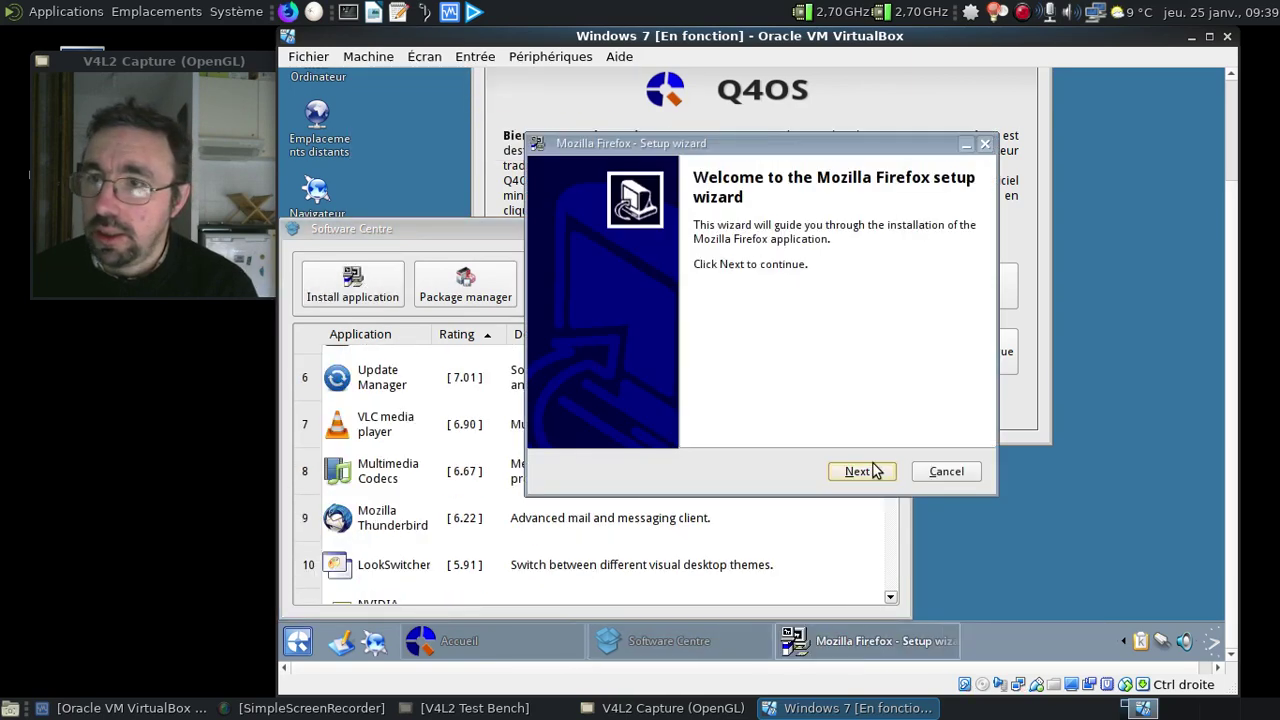
Run the Firefox setup wizard through Next and Install, then Next and Finish at 100%
{"action": "left_click", "coordinate": [860, 471]}
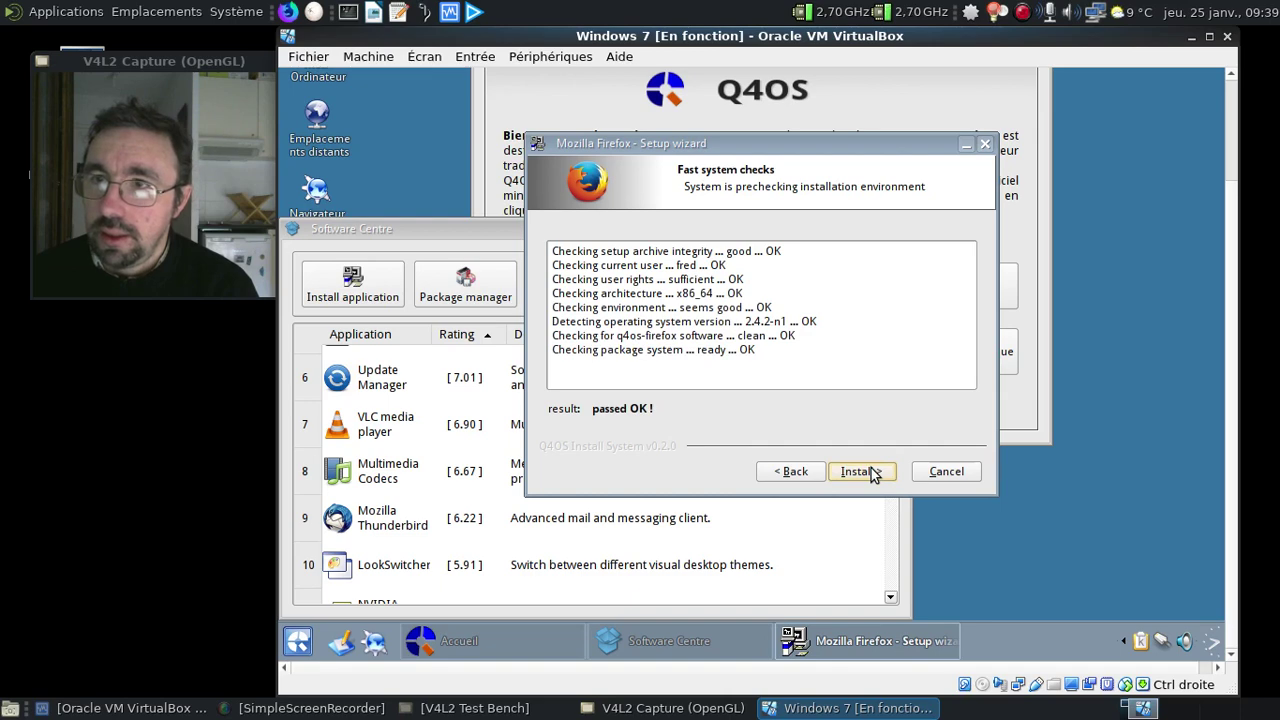
{"action": "left_click", "coordinate": [871, 471]}
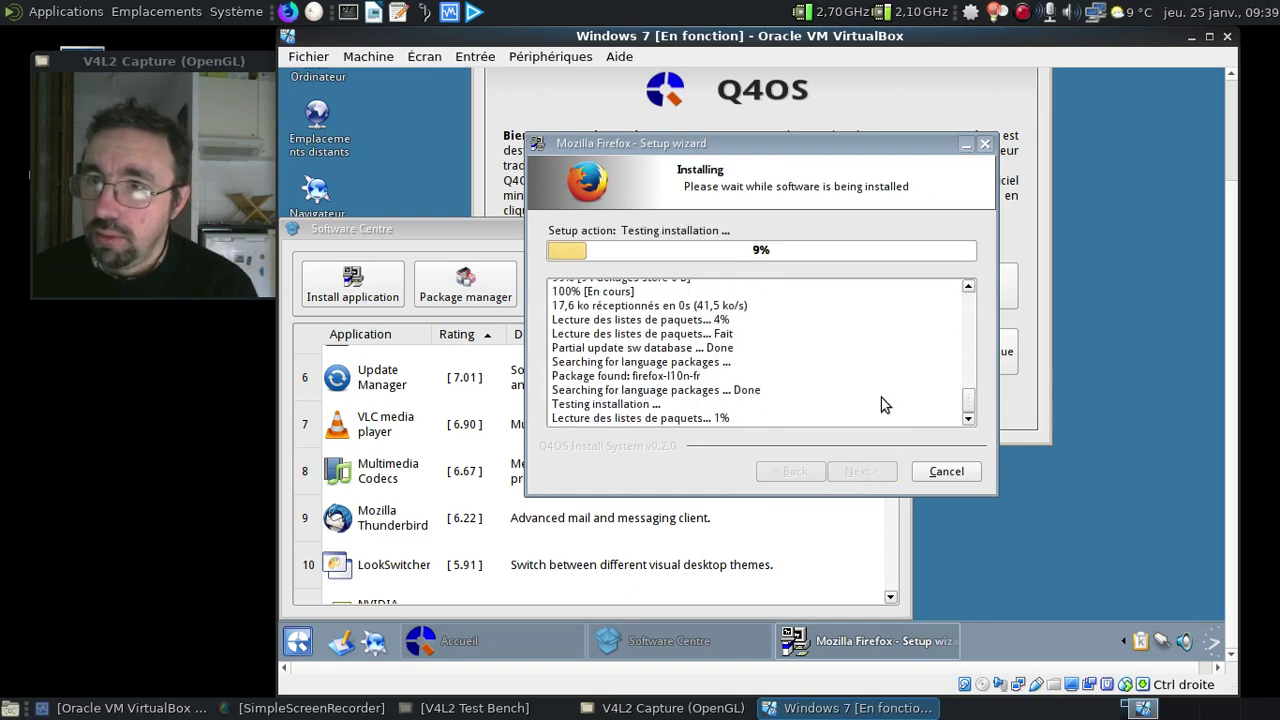
{"action": "scroll", "coordinate": [881, 397], "scroll_direction": "up", "scroll_amount": 2}
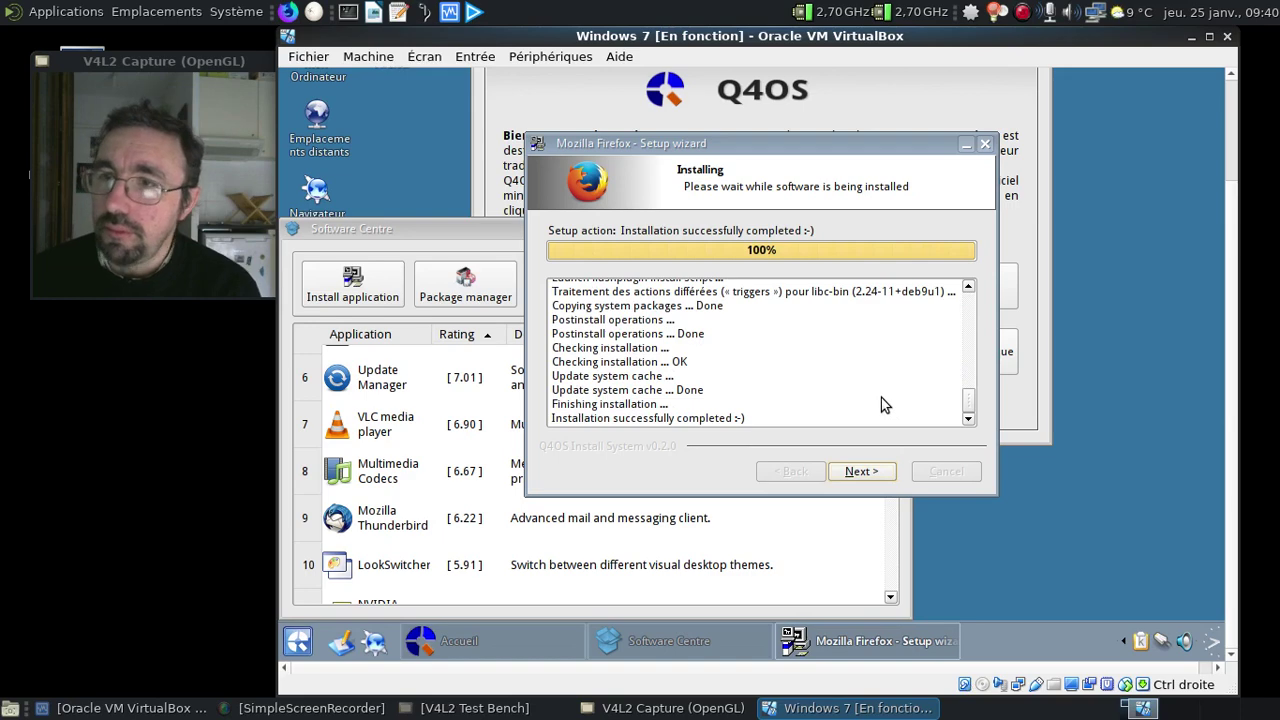
{"action": "left_click", "coordinate": [866, 475]}
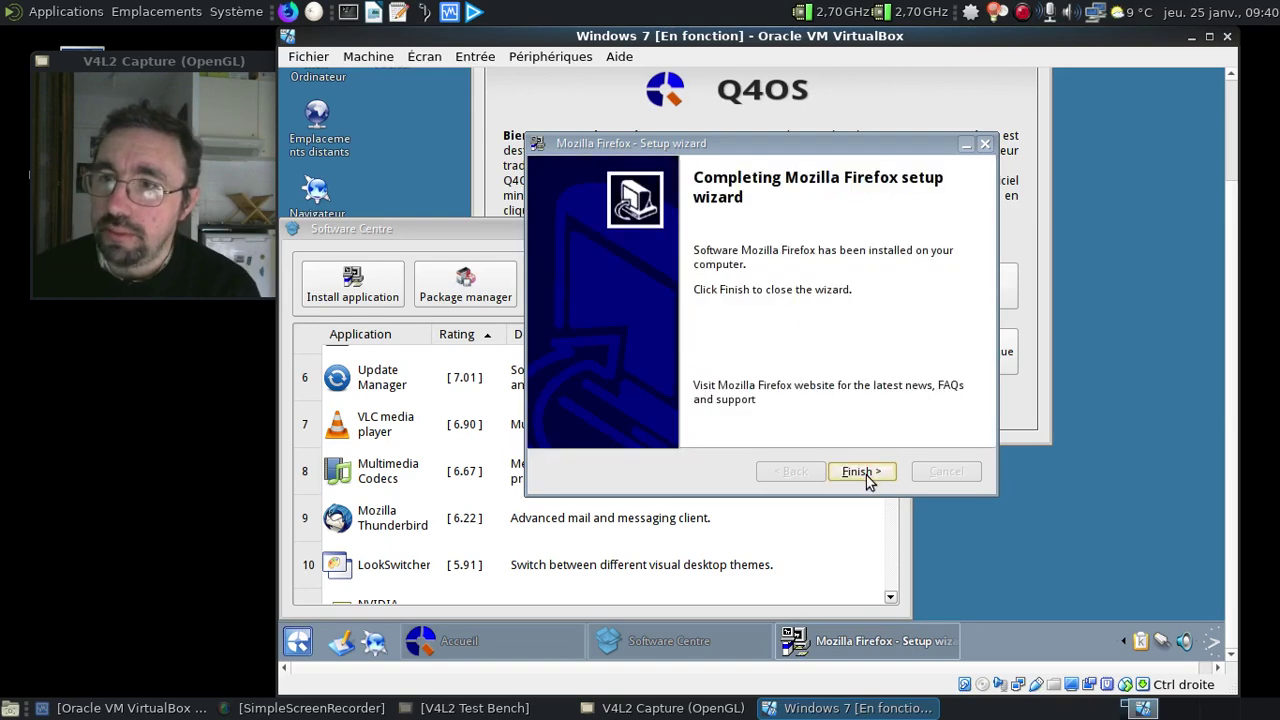
{"action": "left_click", "coordinate": [866, 475]}
Close the Software Centre and Q4OS welcome window, then launch Firefox from the desktop
{"action": "left_click", "coordinate": [899, 229]}
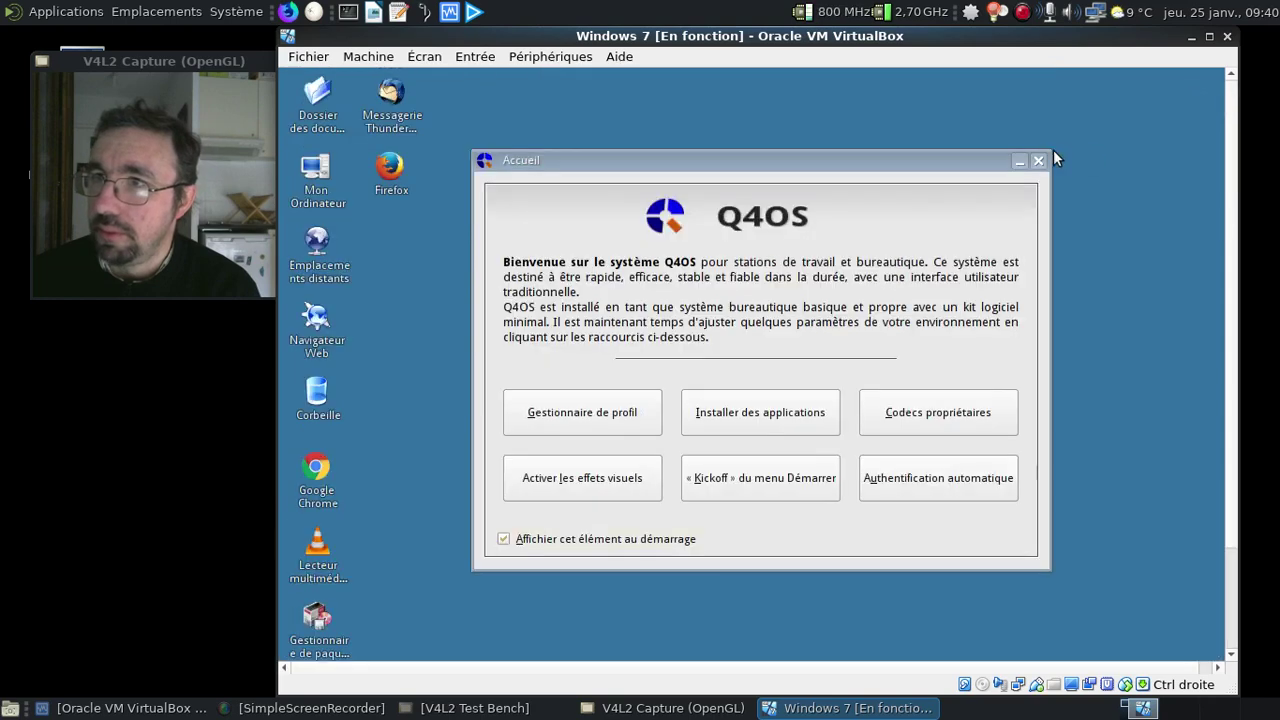
{"action": "left_click", "coordinate": [1040, 160]}
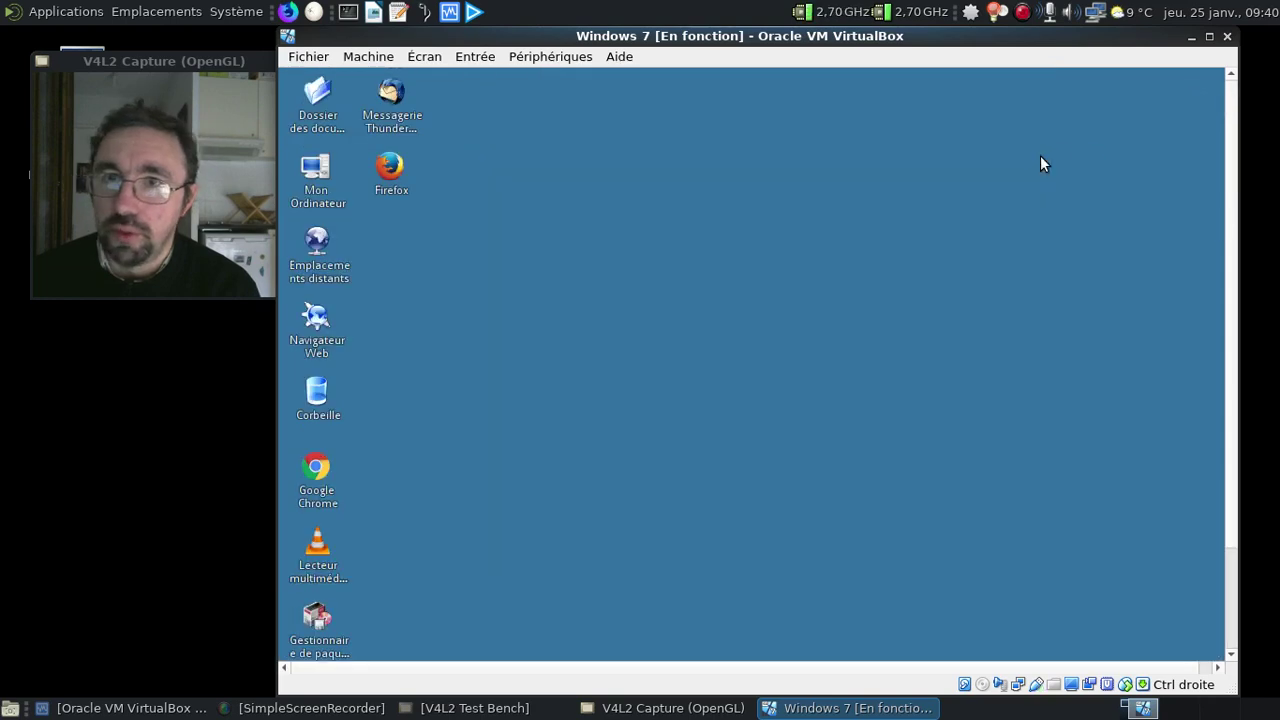
{"action": "left_click", "coordinate": [396, 170]}
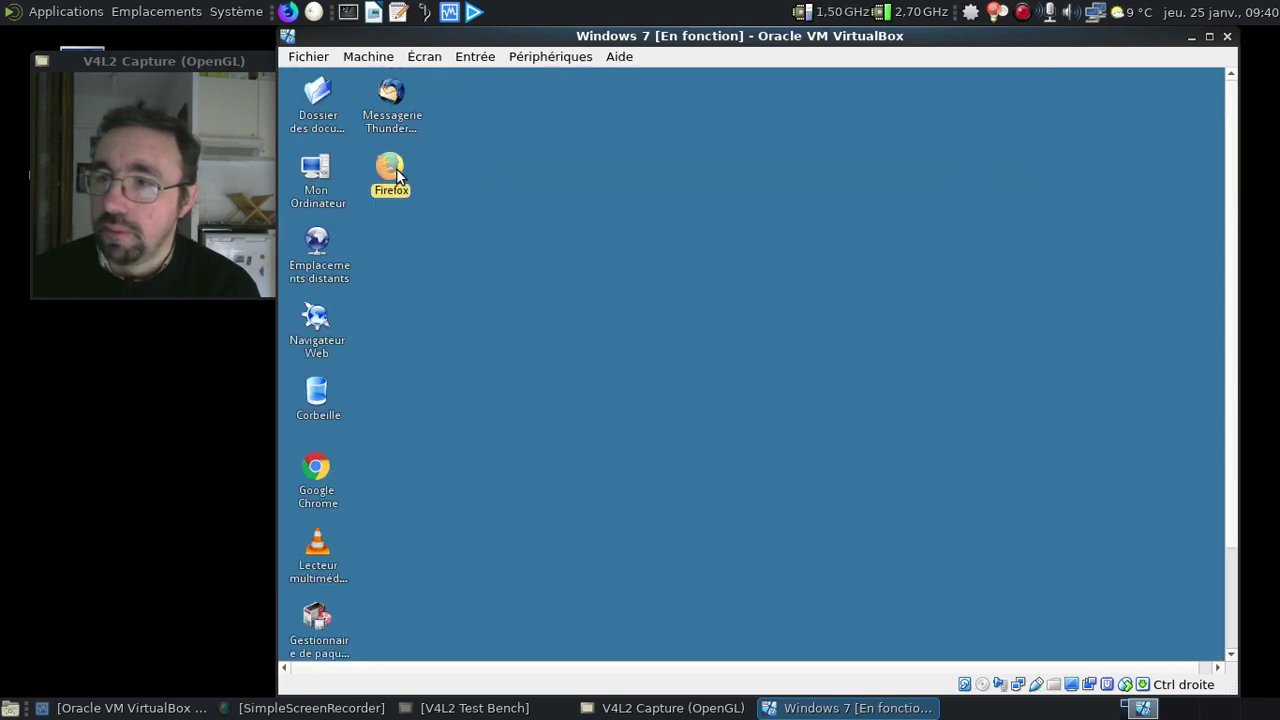
{"action": "double_click", "coordinate": [396, 170]}
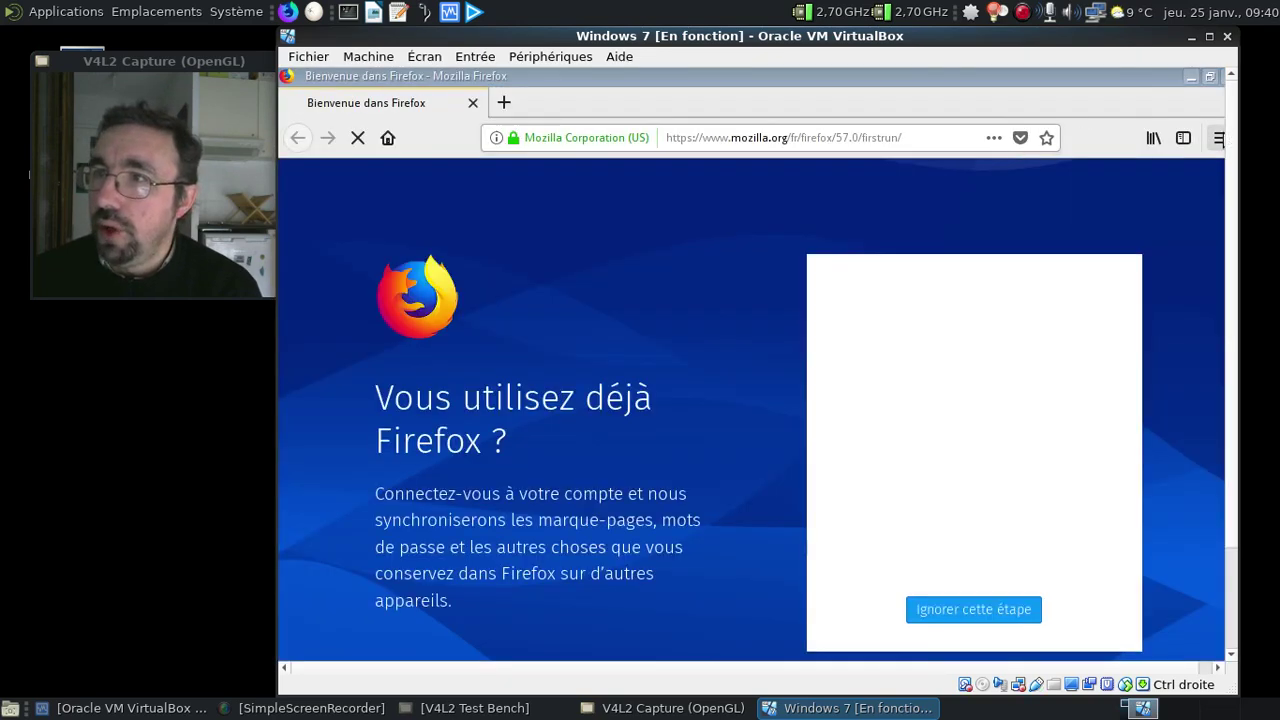
Confirm Firefox is version 57.0 in About Firefox, then quit Firefox closing both tabs
{"action": "left_click", "coordinate": [1218, 138]}
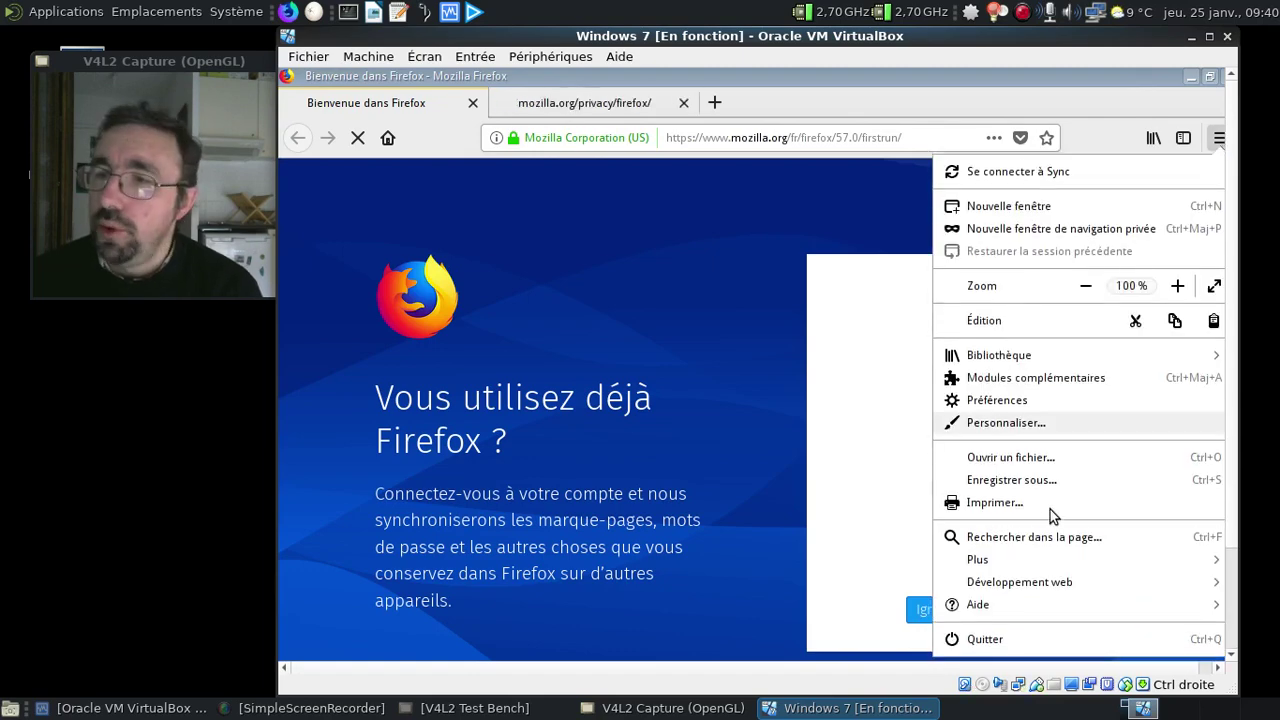
{"action": "left_click", "coordinate": [1021, 600]}
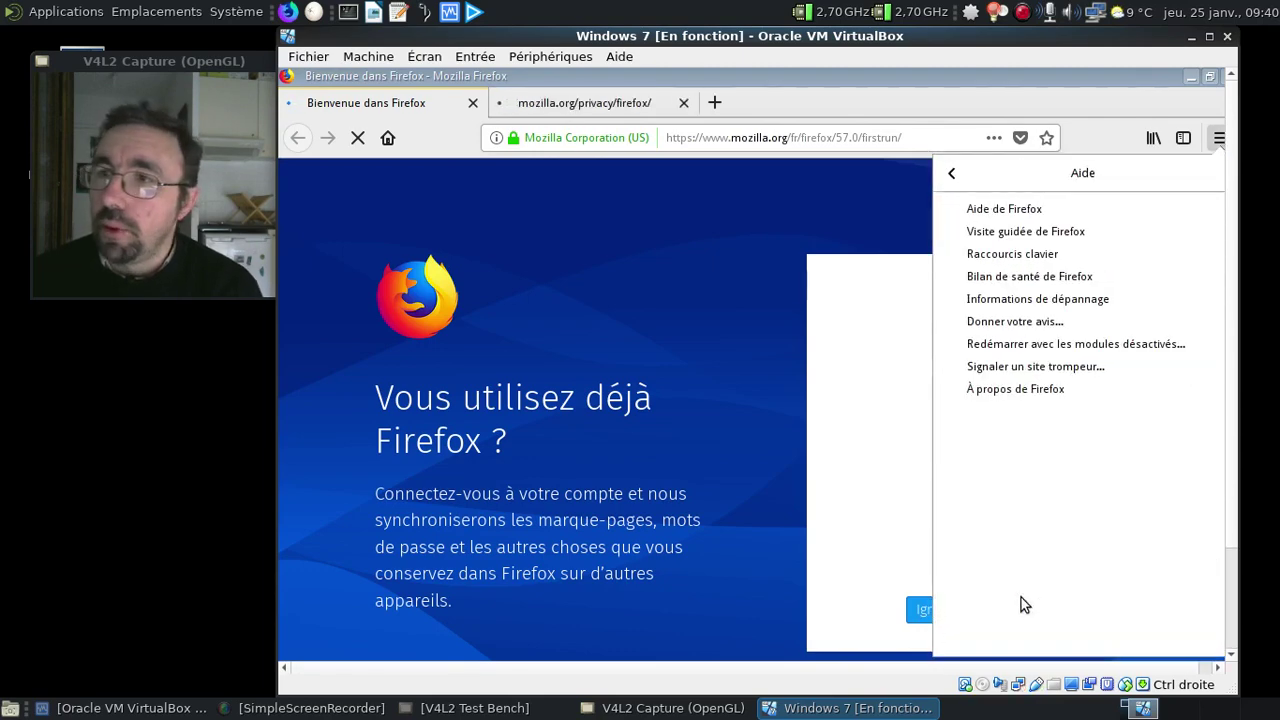
{"action": "left_click", "coordinate": [1022, 393]}
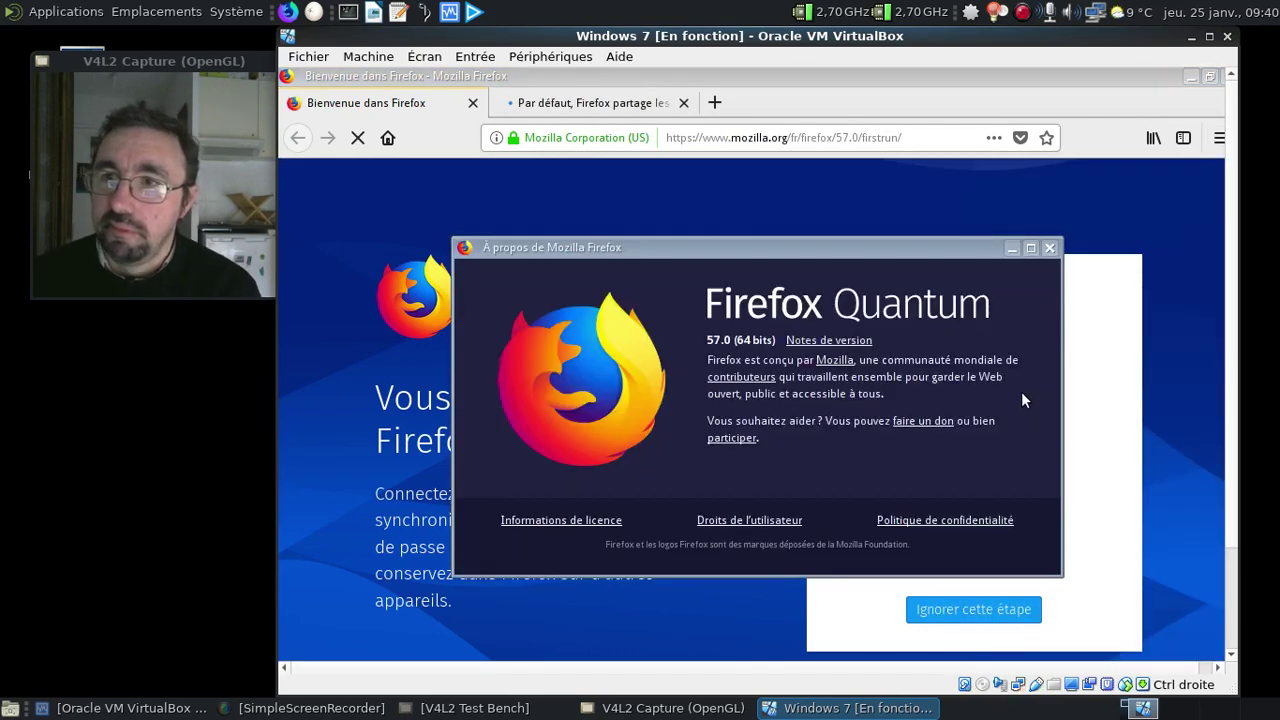
{"action": "left_click", "coordinate": [1049, 250]}
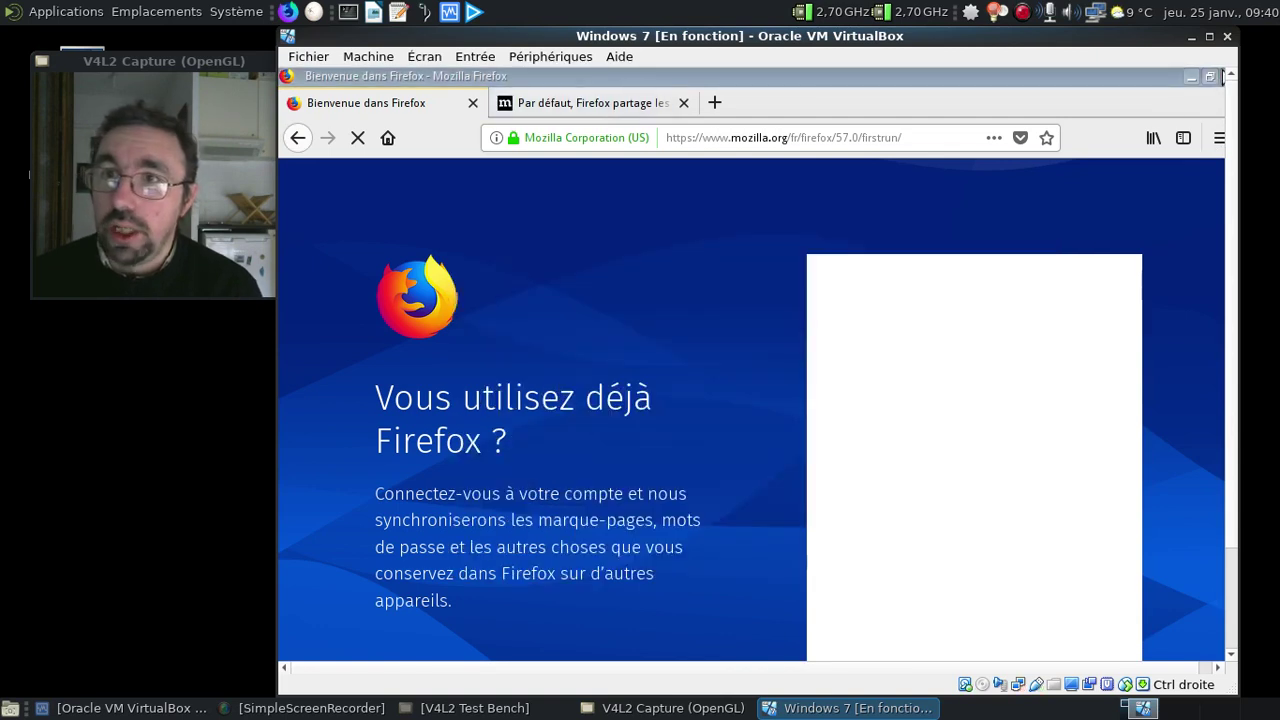
{"action": "left_click", "coordinate": [1224, 77]}
{"action": "left_click", "coordinate": [919, 446]}
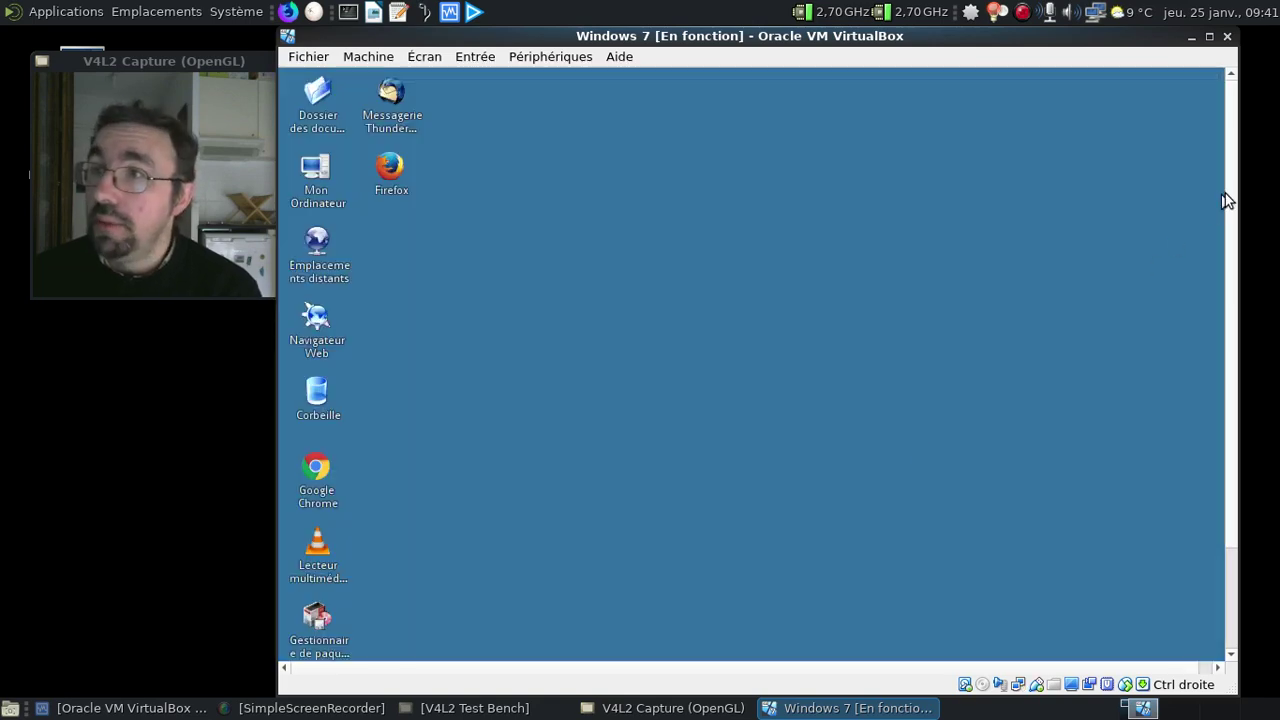
Restart Q4OS via the Start menu's shut-down options (Redémarrer l'ordinateur)
{"action": "left_click_drag", "start_coordinate": [1236, 195], "coordinate": [1222, 451]}
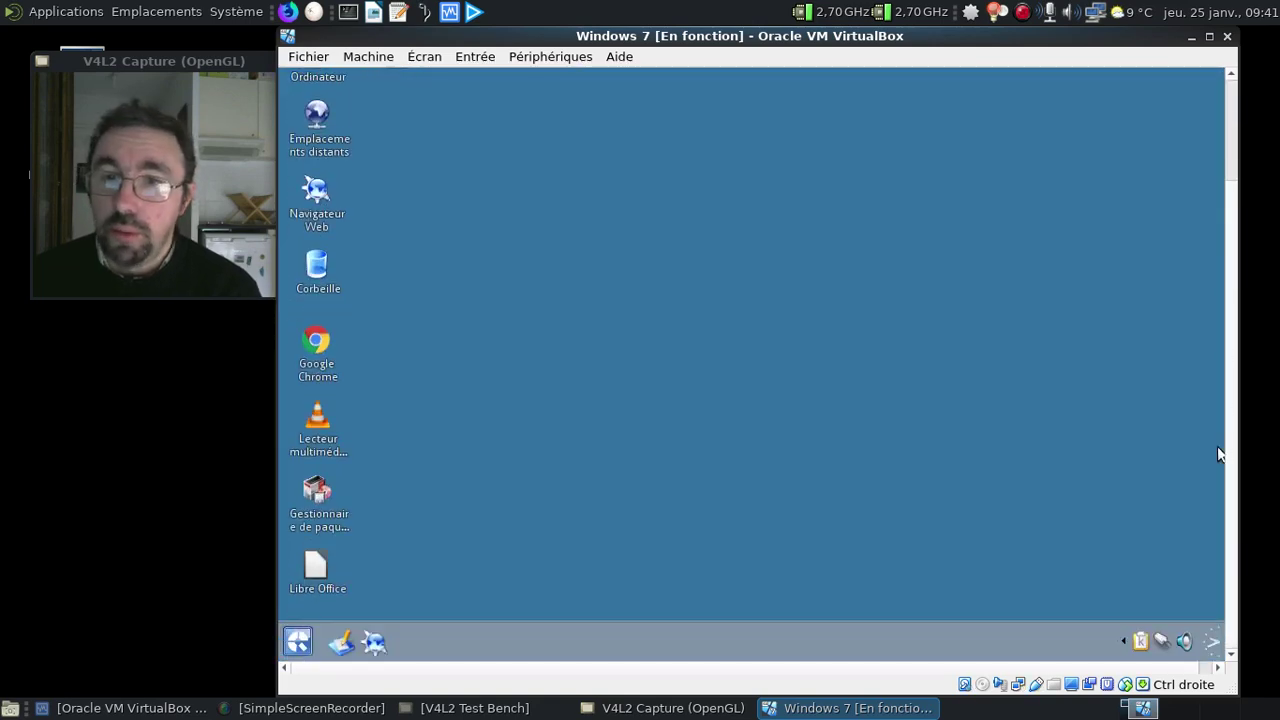
{"action": "left_click", "coordinate": [298, 641]}
{"action": "left_click", "coordinate": [645, 608]}
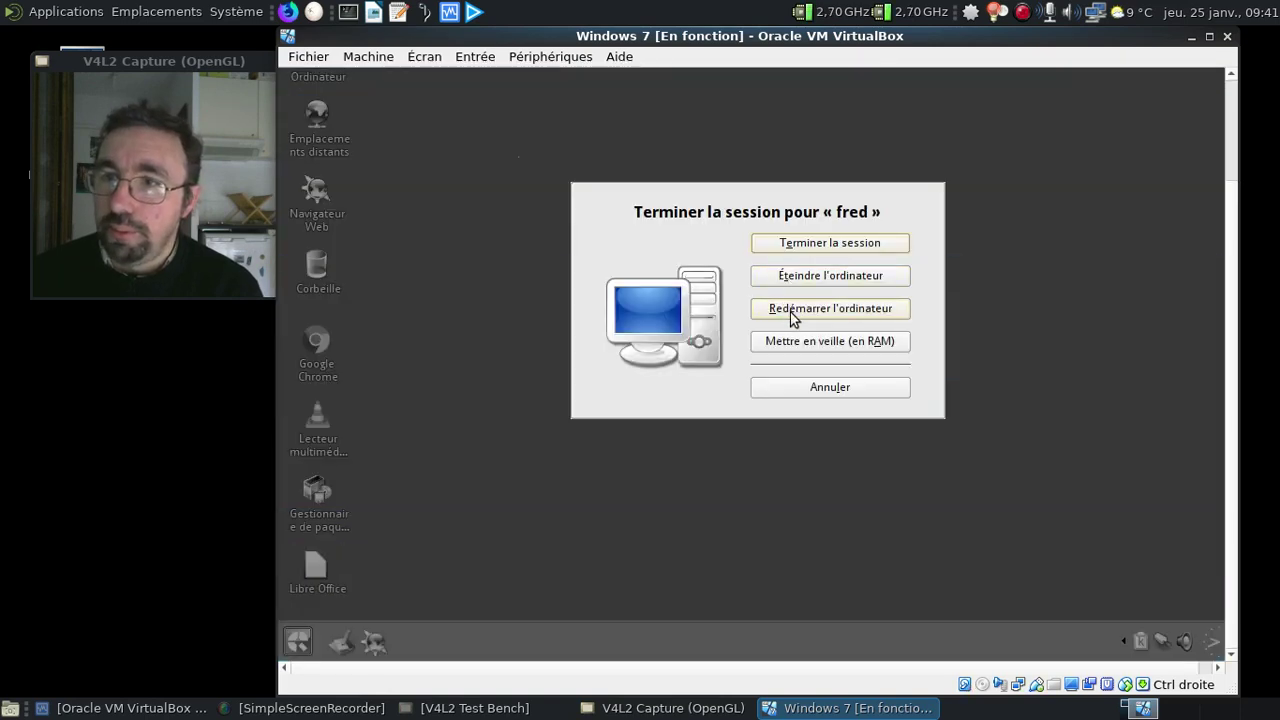
{"action": "left_click", "coordinate": [790, 311]}
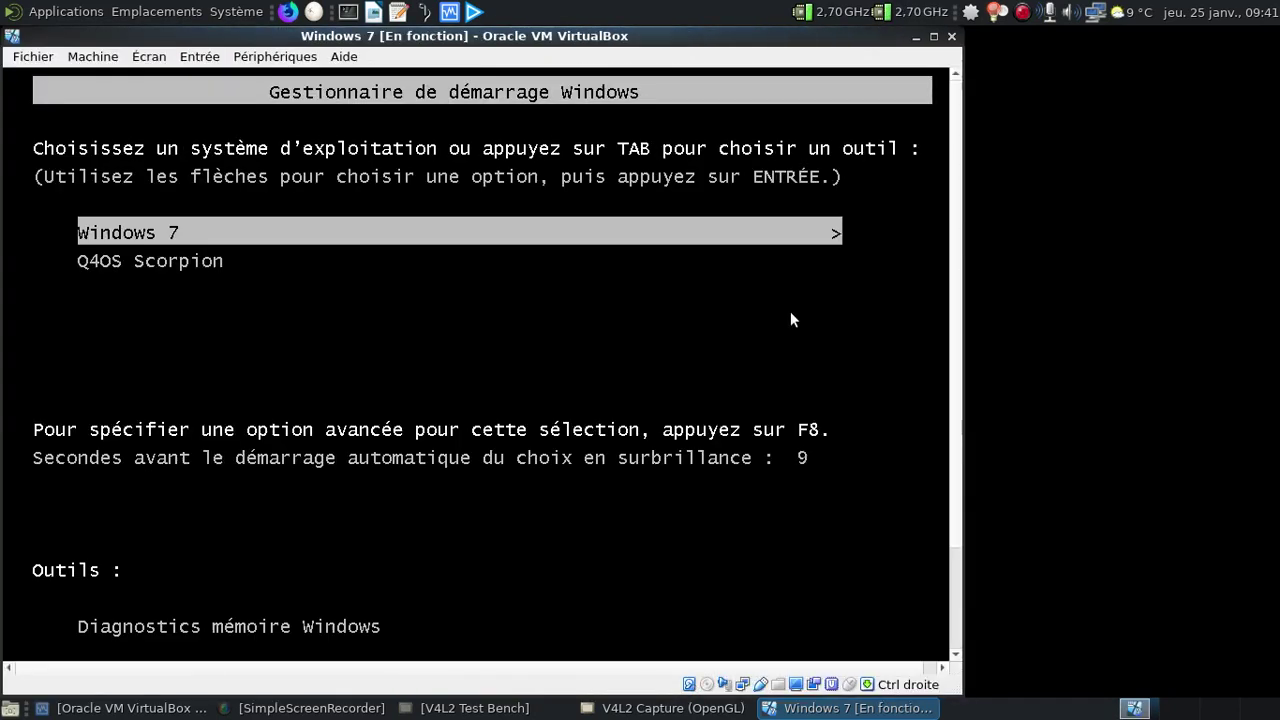
Boot Windows 7 from the boot manager and shift the VirtualBox window right
{"action": "key", "text": "Return"}
{"action": "left_click_drag", "start_coordinate": [511, 51], "coordinate": [797, 47]}
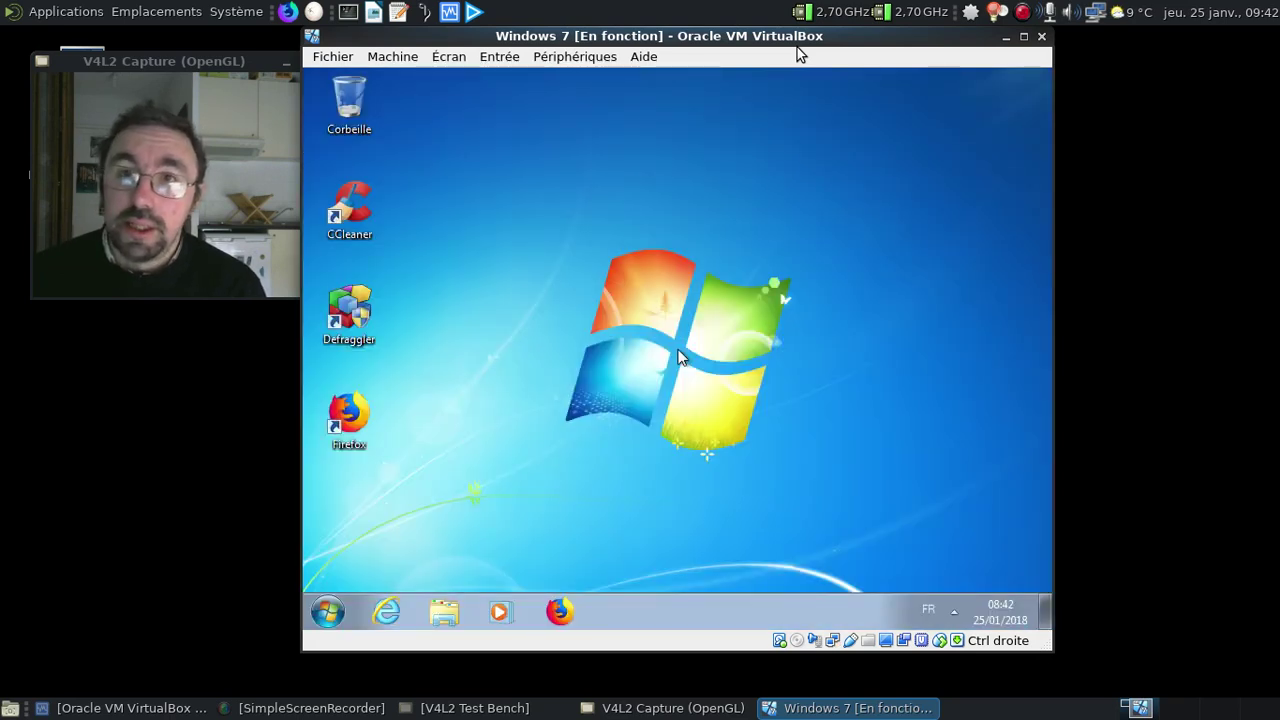
In Control Panel's Programs and Features, choose Désinstaller/Modifier on Q4OS Scorpion
{"action": "left_click", "coordinate": [327, 611]}
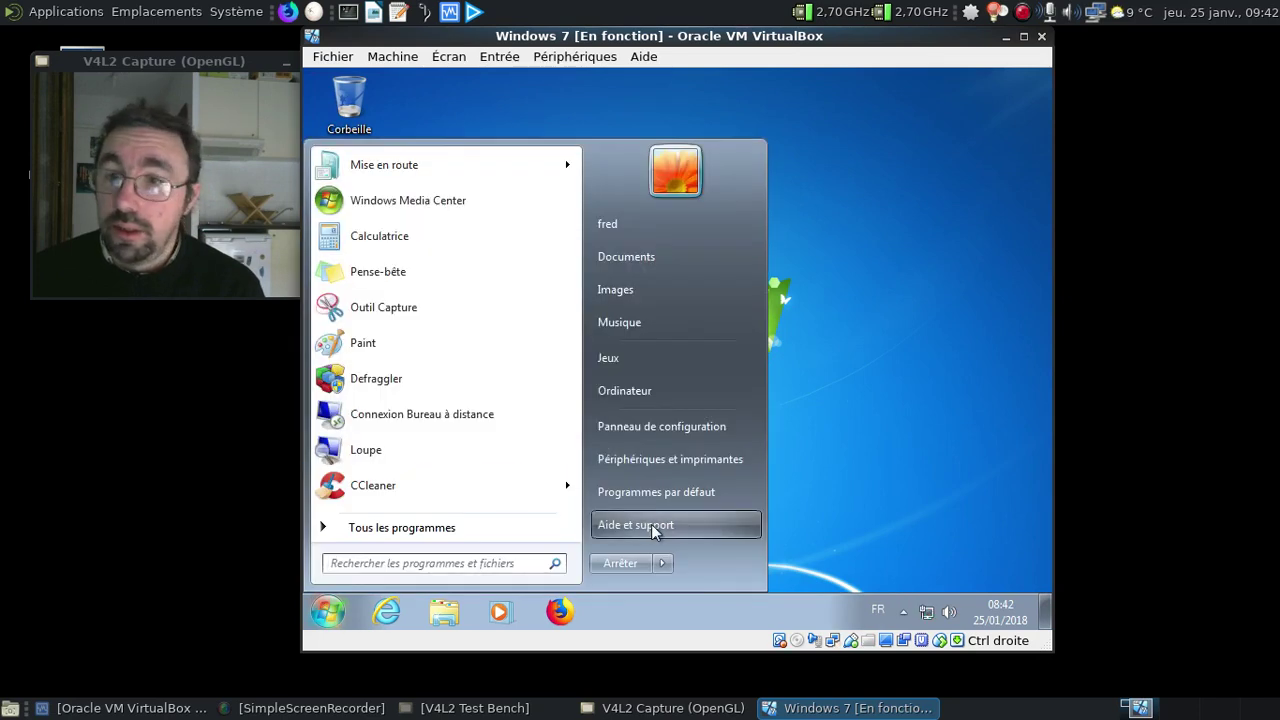
{"action": "left_click", "coordinate": [663, 436]}
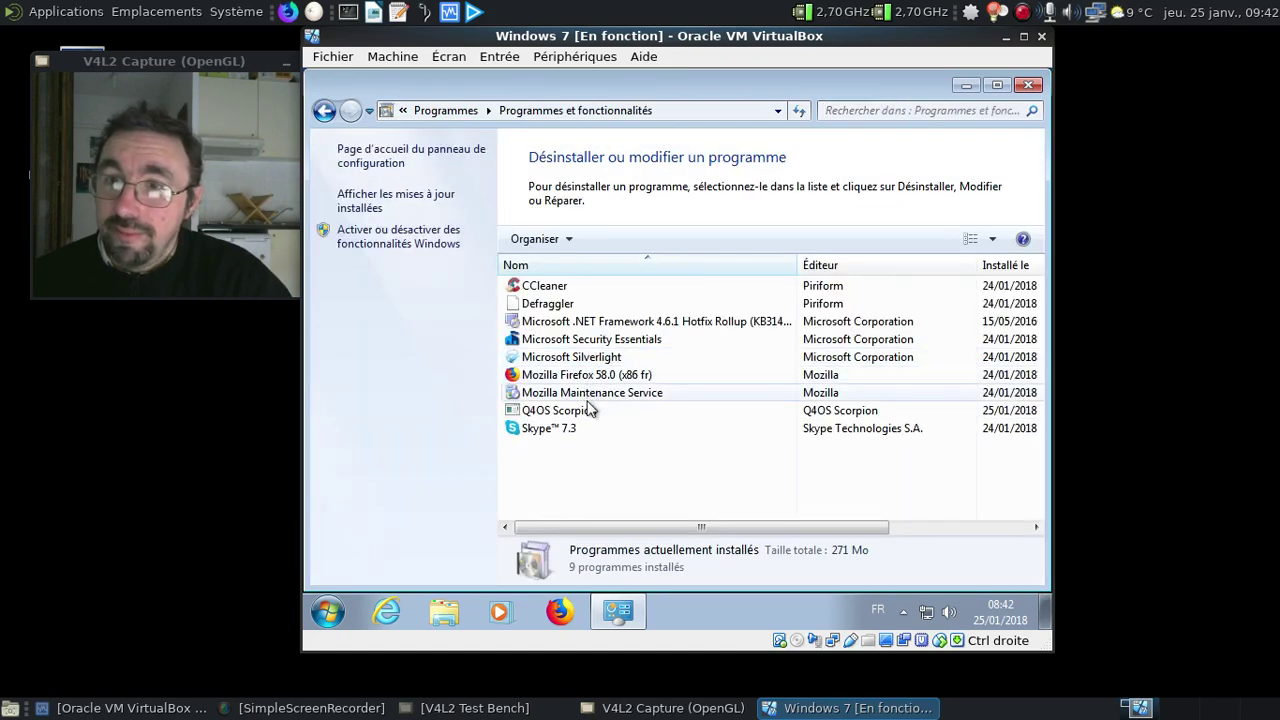
{"action": "left_click", "coordinate": [589, 411]}
{"action": "right_click", "coordinate": [589, 411]}
{"action": "left_click", "coordinate": [644, 418]}
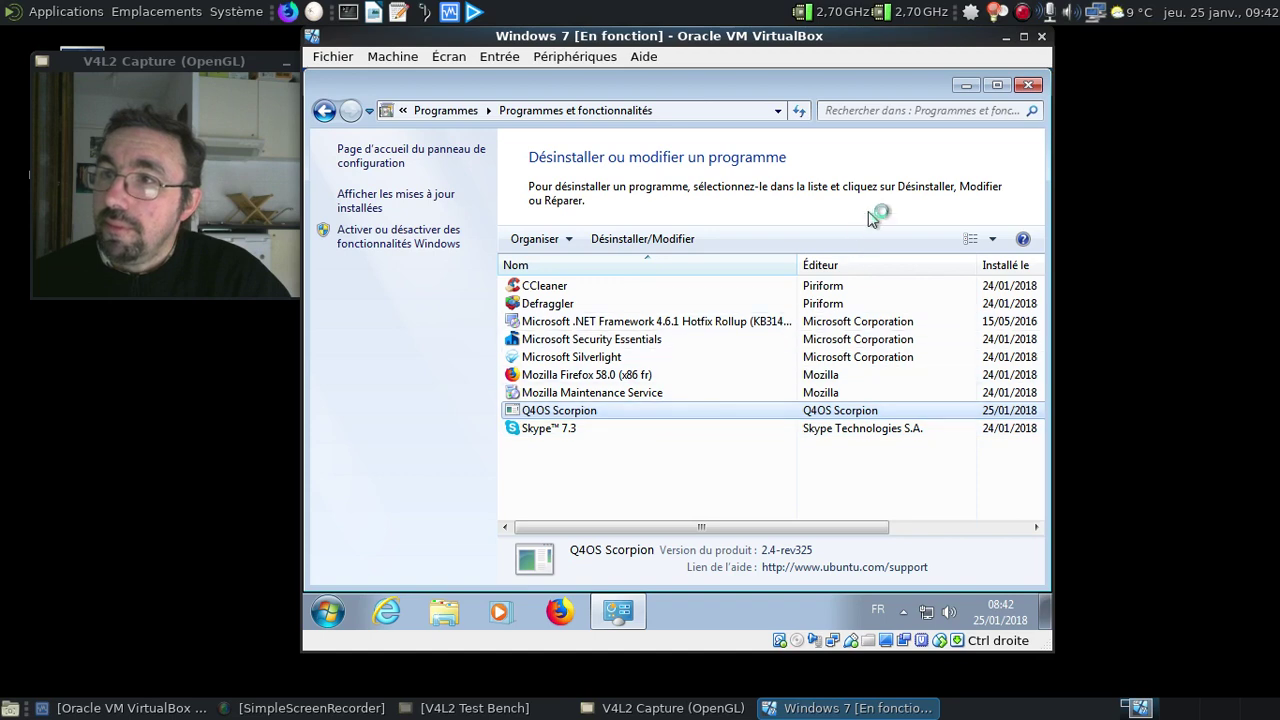
Confirm the Q4OS Scorpion uninstall, finish it, and close Programs and Features
{"action": "left_click", "coordinate": [963, 86]}
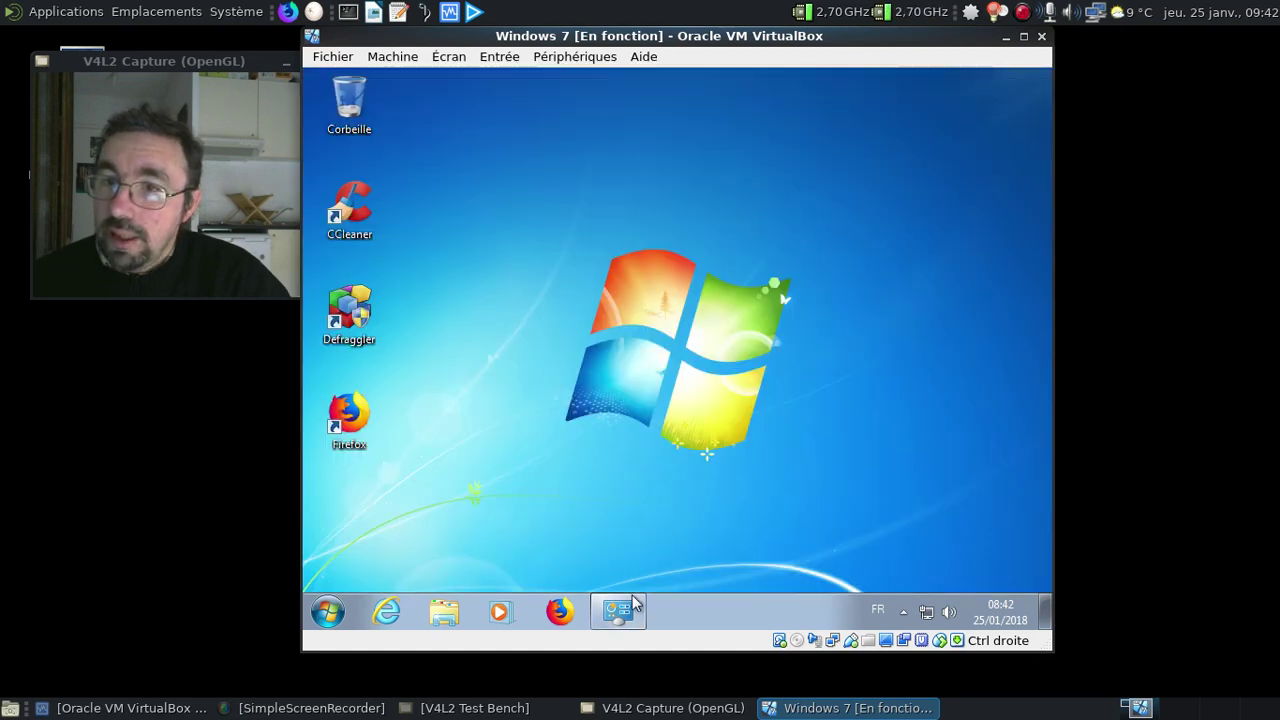
{"action": "left_click", "coordinate": [620, 611]}
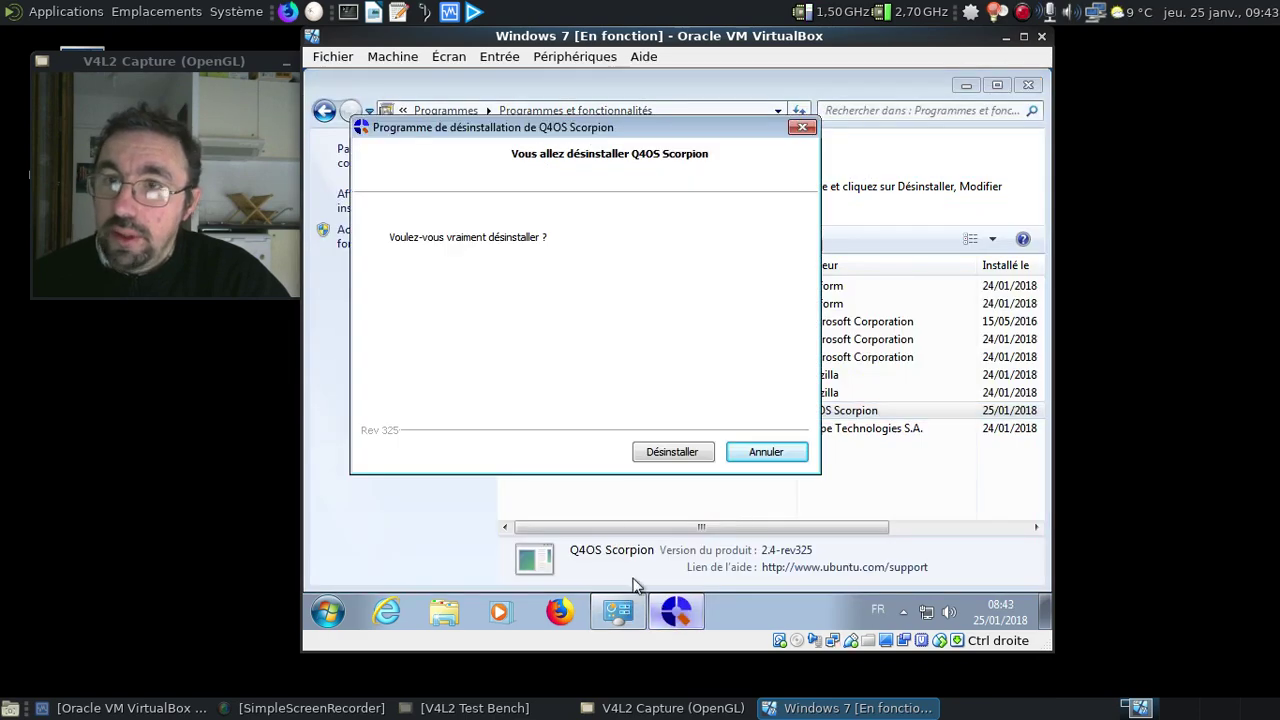
{"action": "left_click", "coordinate": [669, 453]}
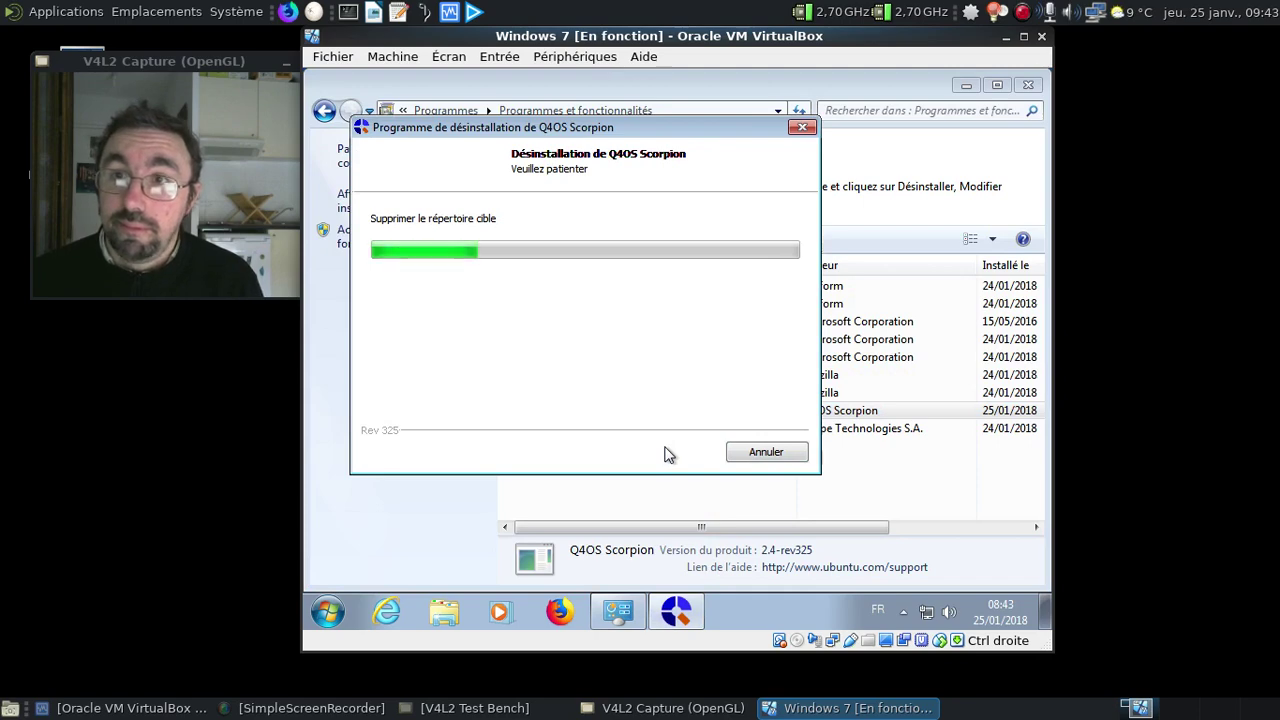
{"action": "left_click", "coordinate": [740, 453]}
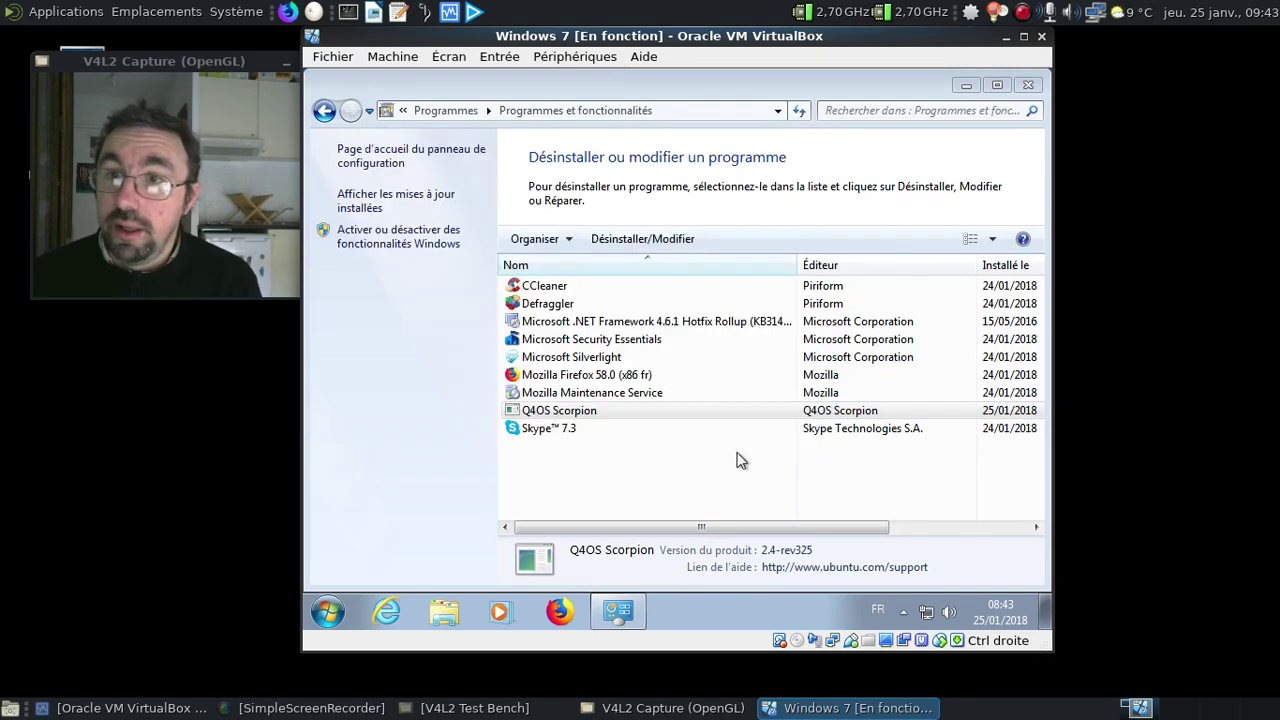
{"action": "left_click", "coordinate": [1028, 86]}
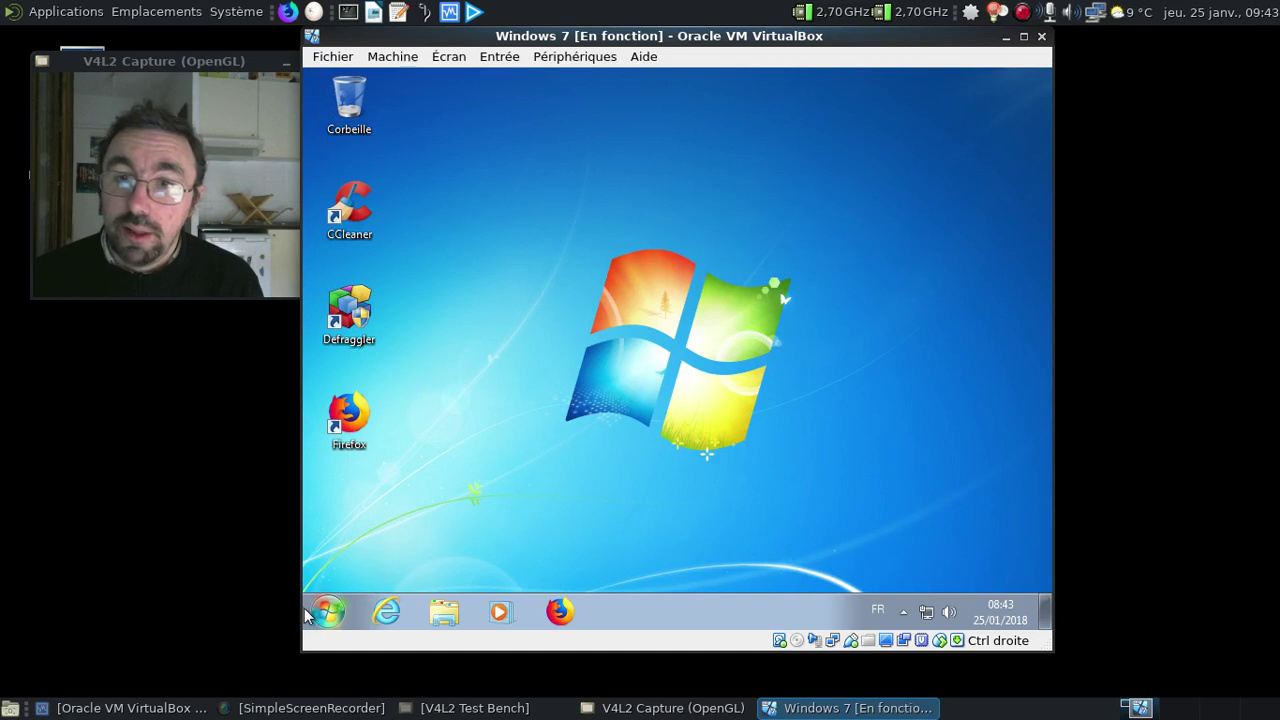
Restart Windows 7 from the Start menu's Arrêter arrow, moving the VirtualBox window aside
{"action": "left_click", "coordinate": [327, 611]}
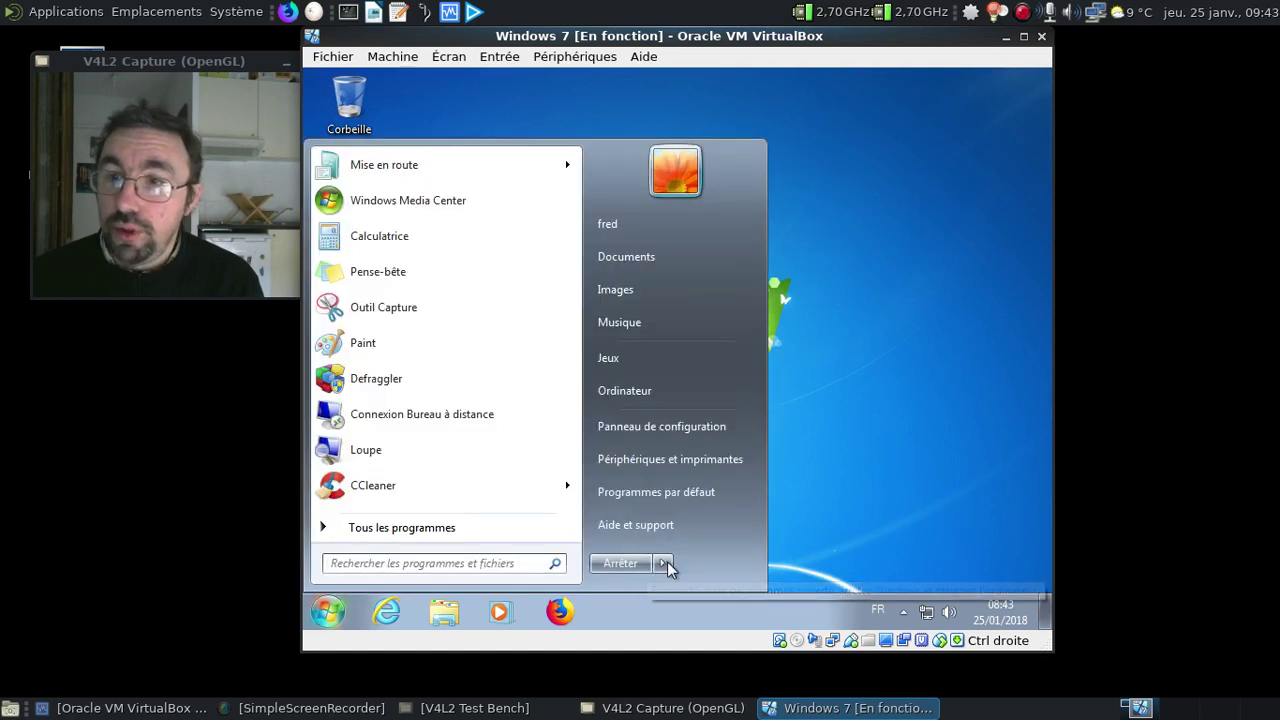
{"action": "mouse_move", "coordinate": [666, 563]}
{"action": "left_click", "coordinate": [730, 538]}
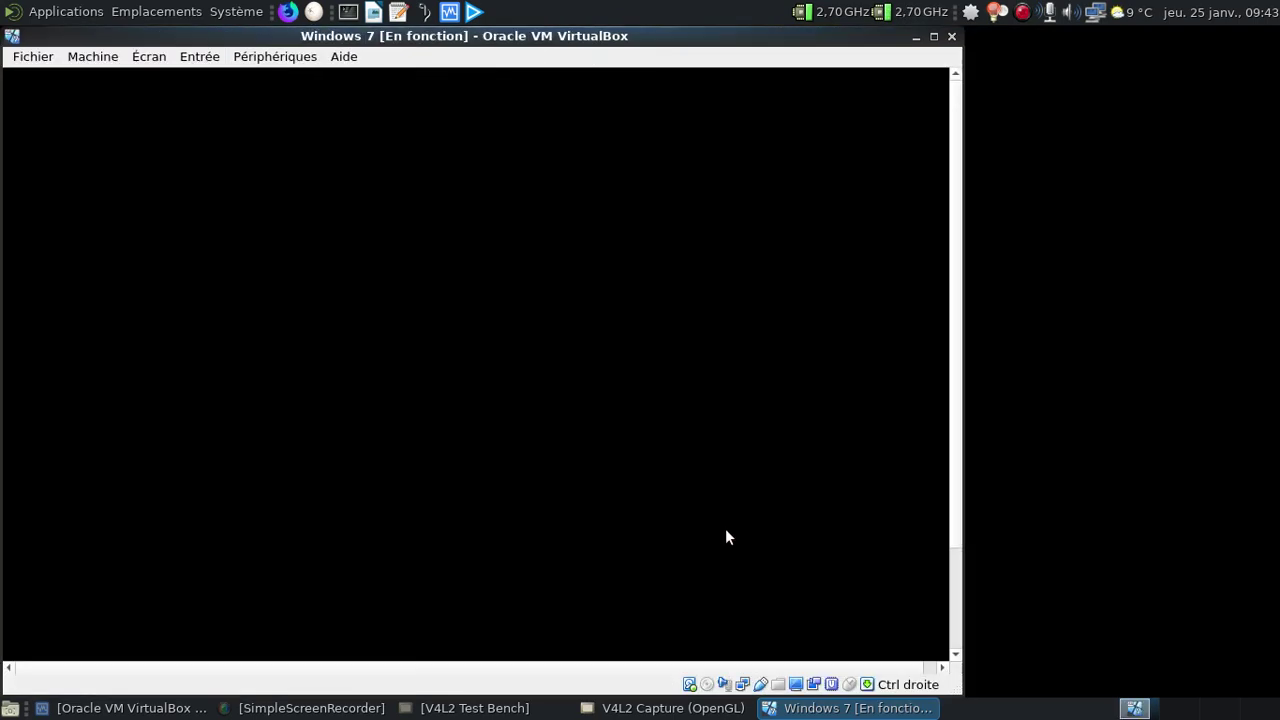
{"action": "left_click_drag", "start_coordinate": [384, 62], "coordinate": [659, 73]}
{"action": "left_click", "coordinate": [139, 194]}
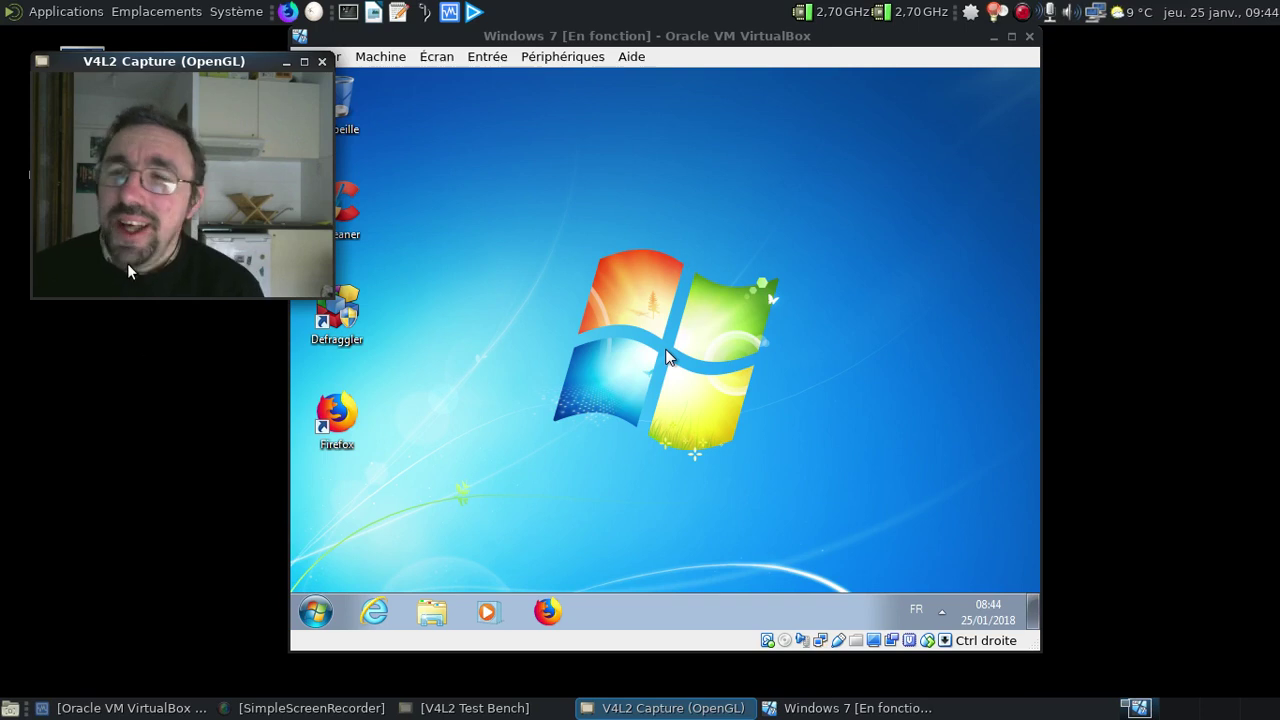
{"action": "left_click", "coordinate": [510, 69]}
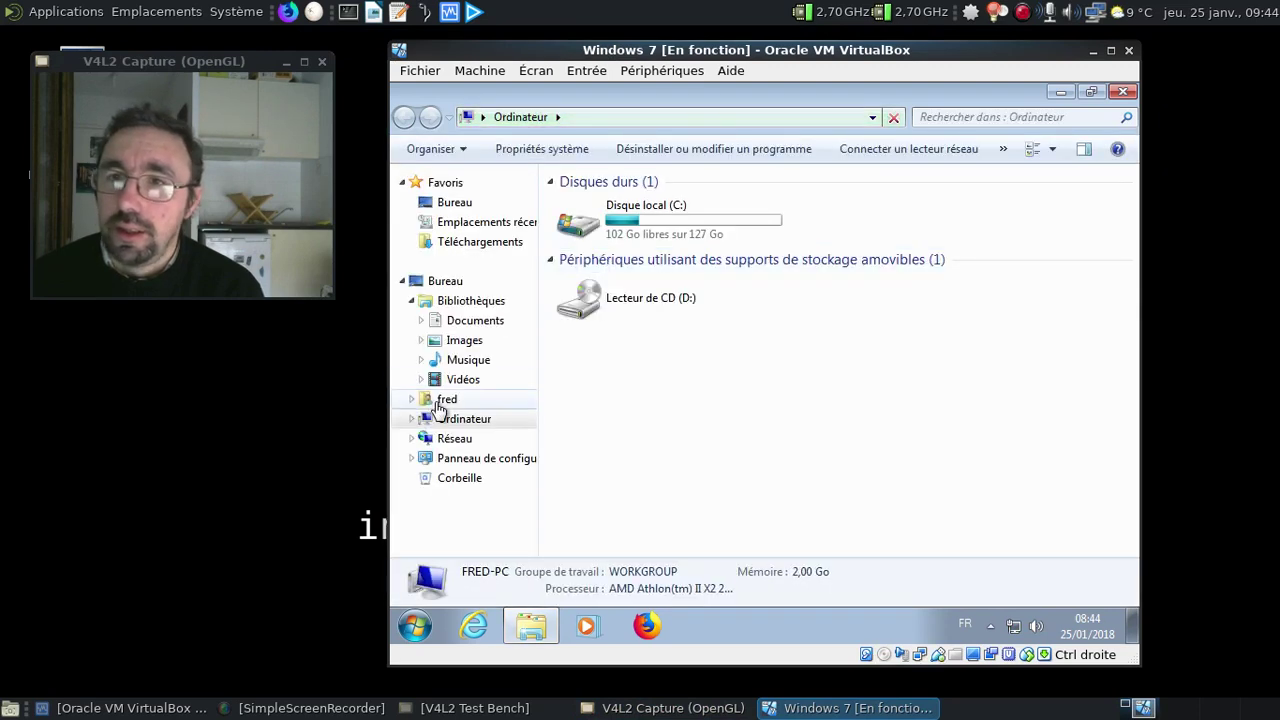
{"action": "left_click", "coordinate": [485, 420]}
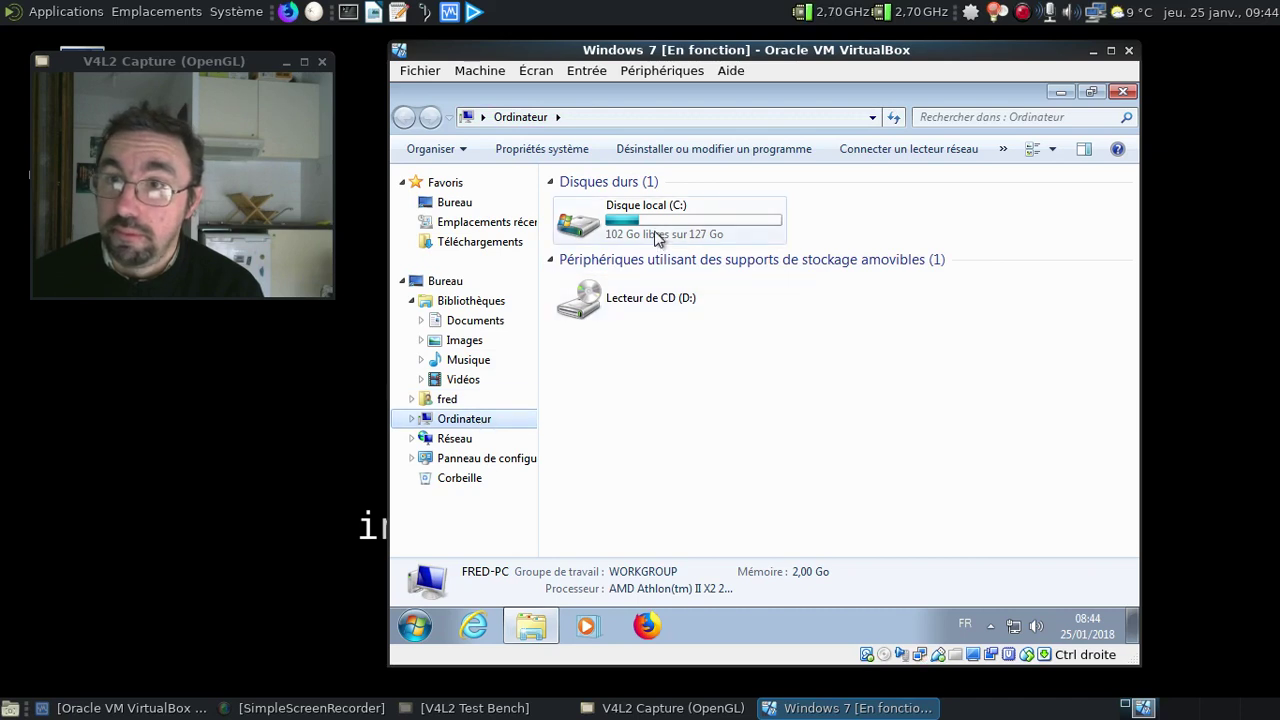
{"action": "left_click", "coordinate": [658, 236]}
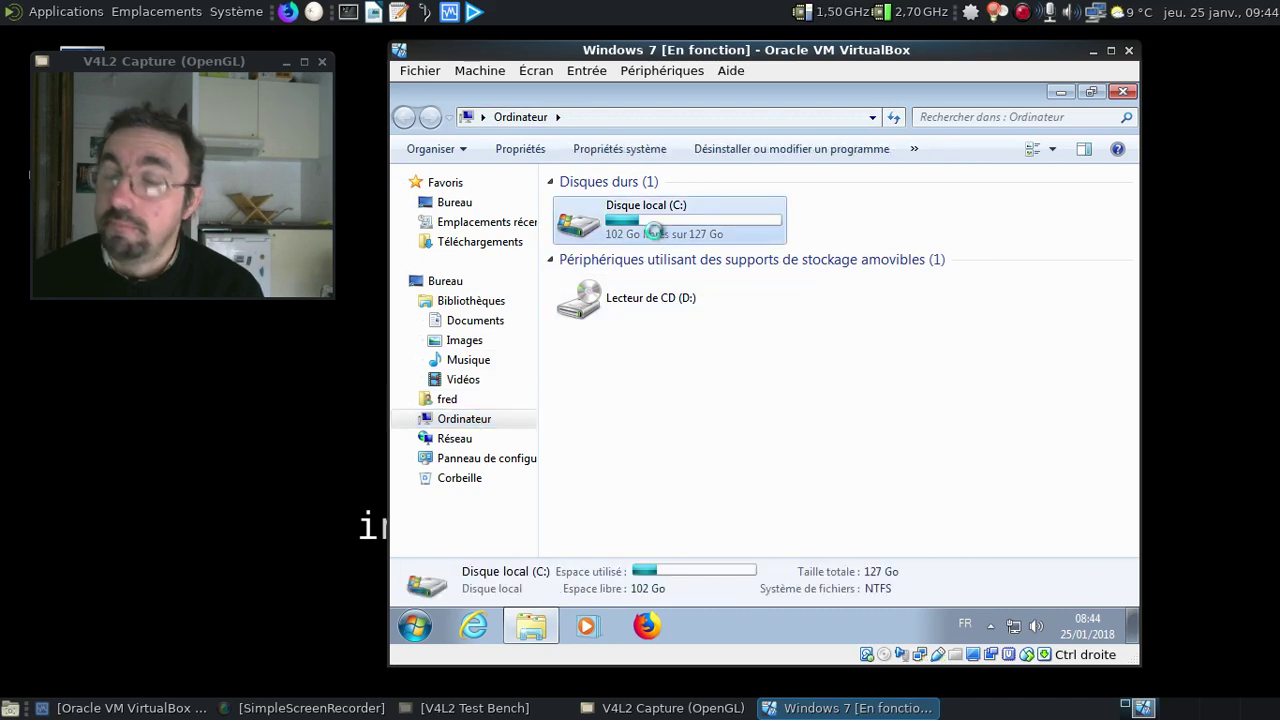
{"action": "double_click", "coordinate": [658, 236]}
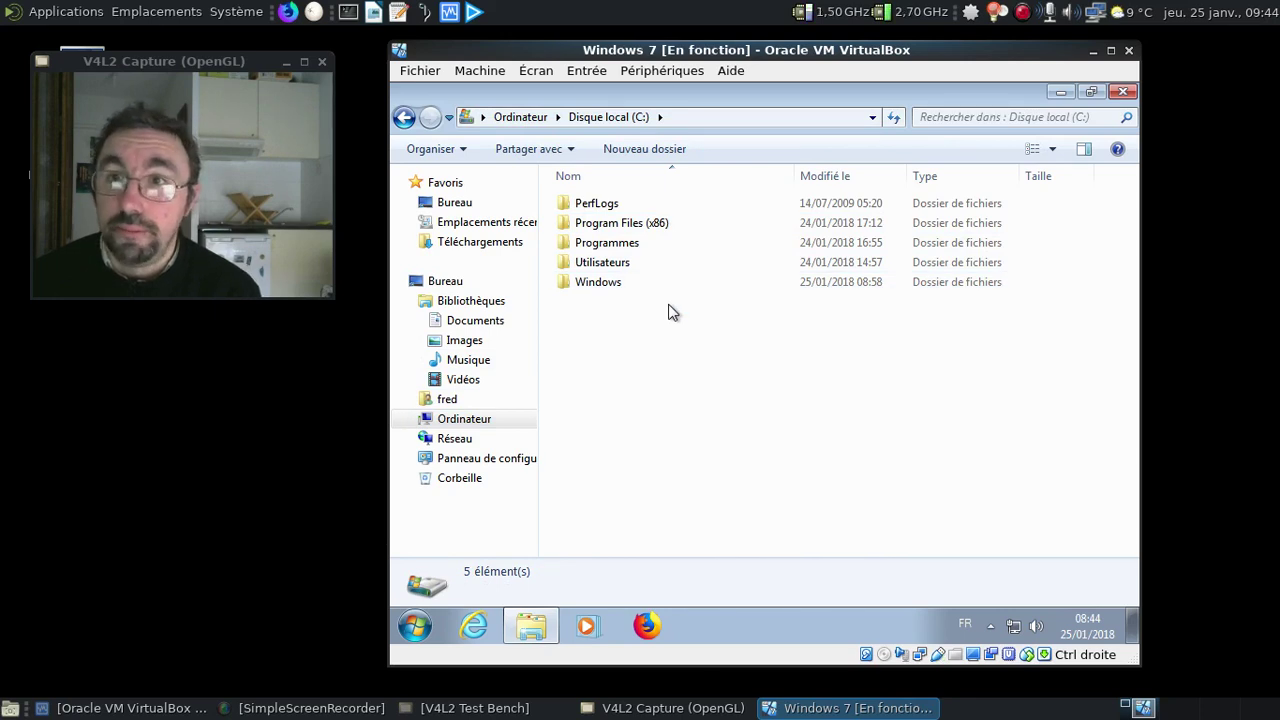
Close the drive folder window and shut down Windows 7 with Arrêter
{"action": "left_click", "coordinate": [1121, 92]}
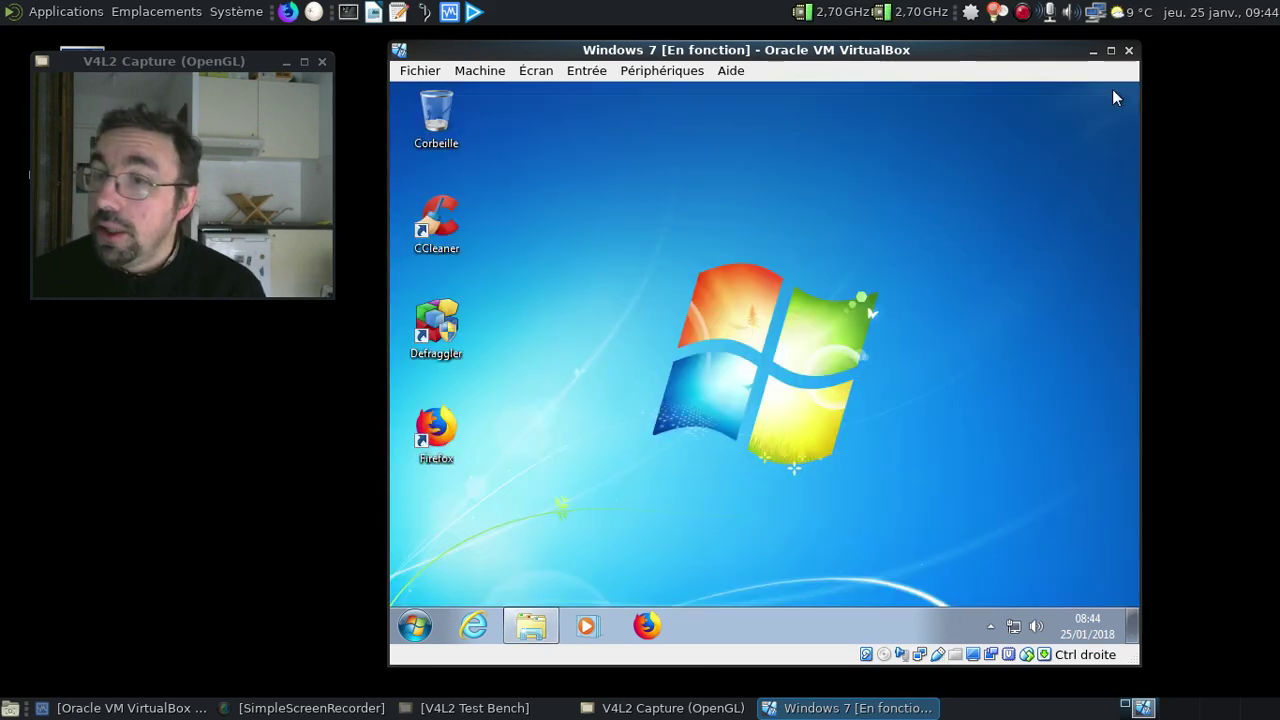
{"action": "left_click", "coordinate": [412, 627]}
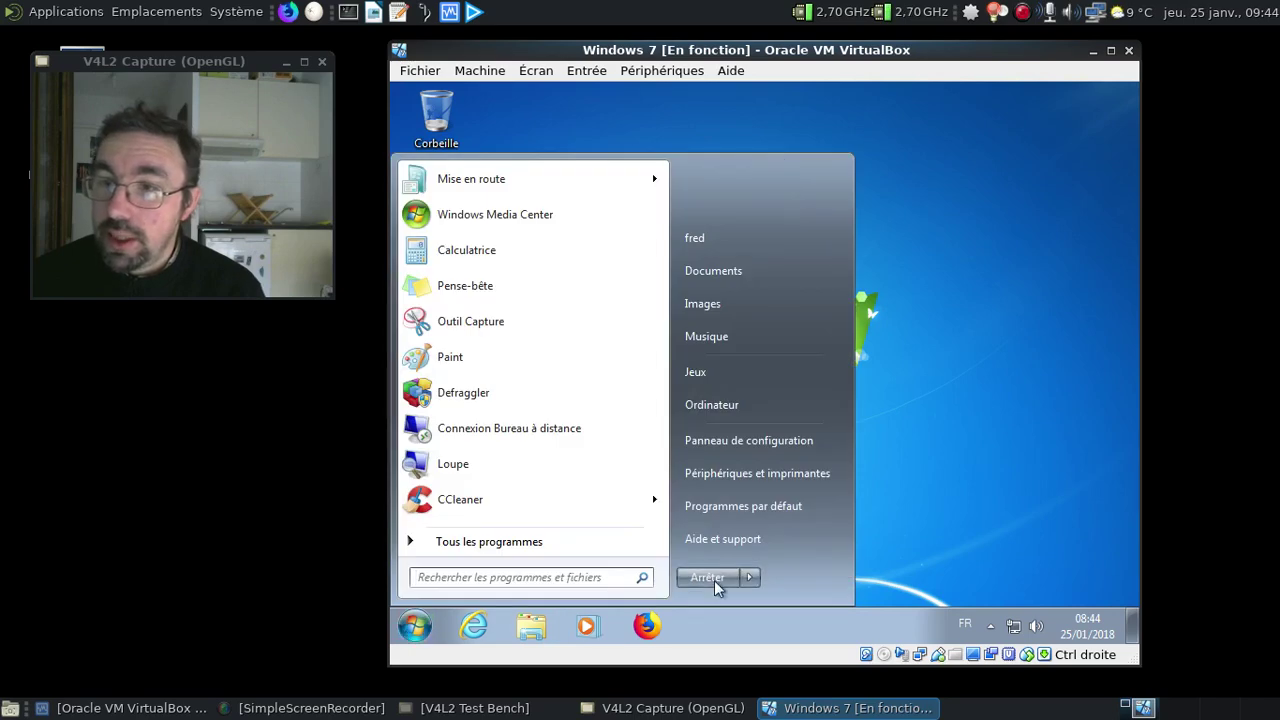
{"action": "left_click", "coordinate": [710, 578]}
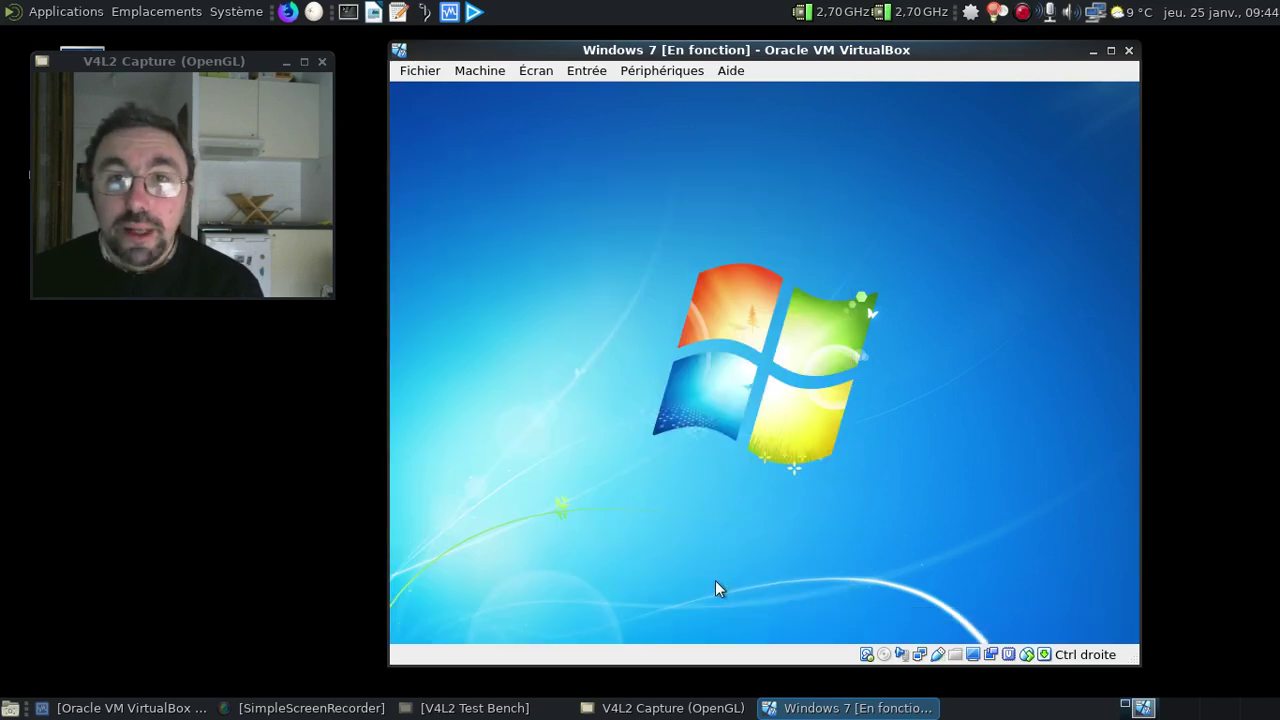